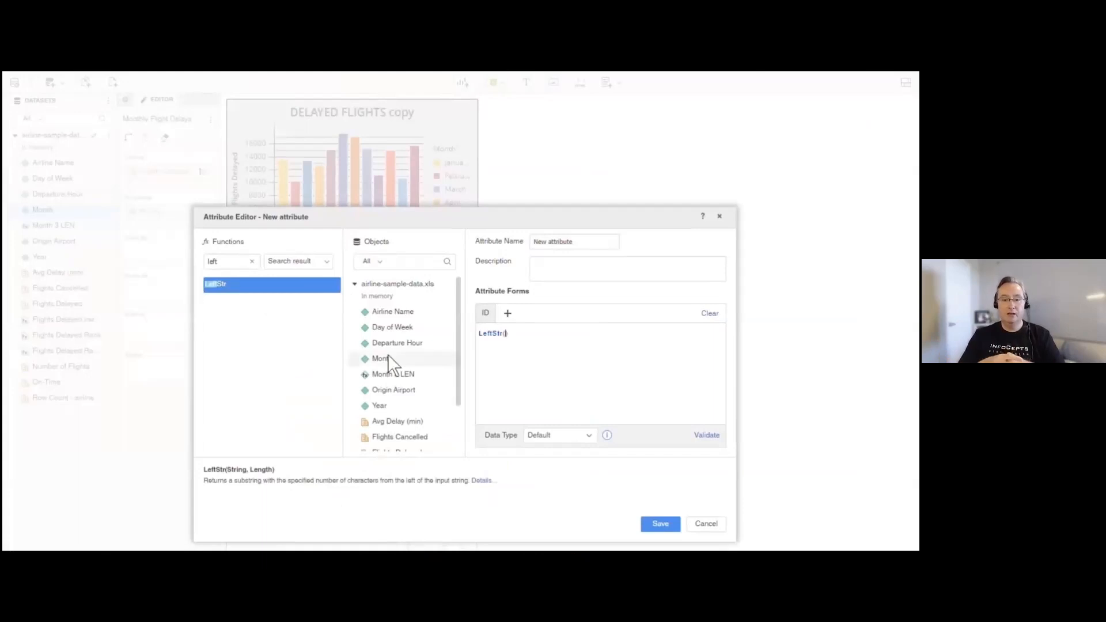
- Define the new attribute as LeftStr(Month@ID, 3), name it "Month First 3", validate the formula and save it
{"action": "double_click", "coordinate": [387, 356]}
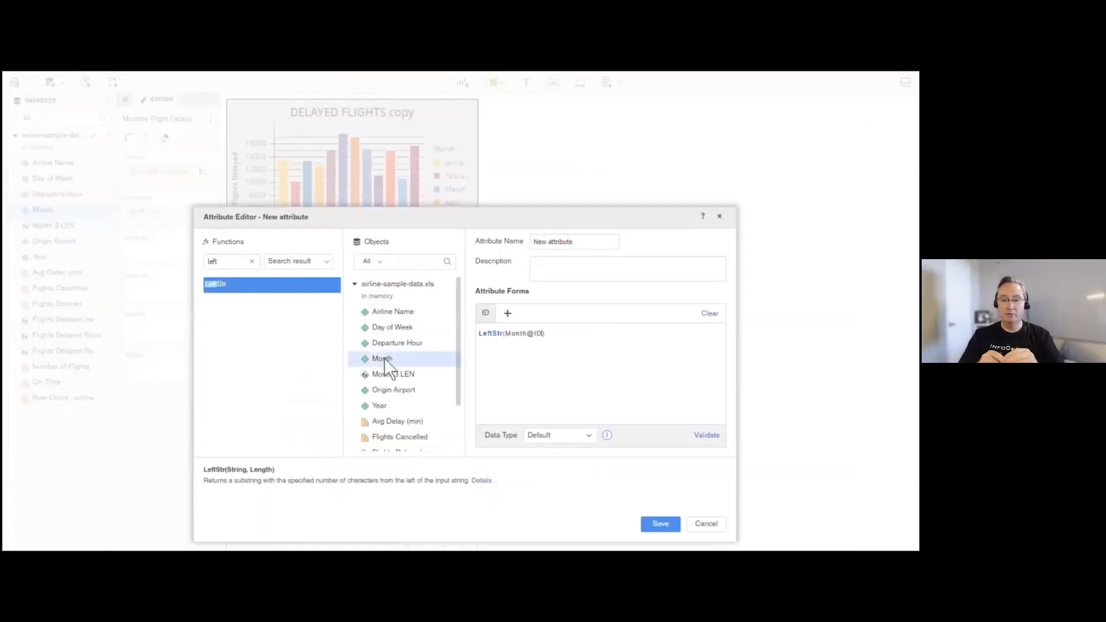
{"action": "type", "text": ", 3"}
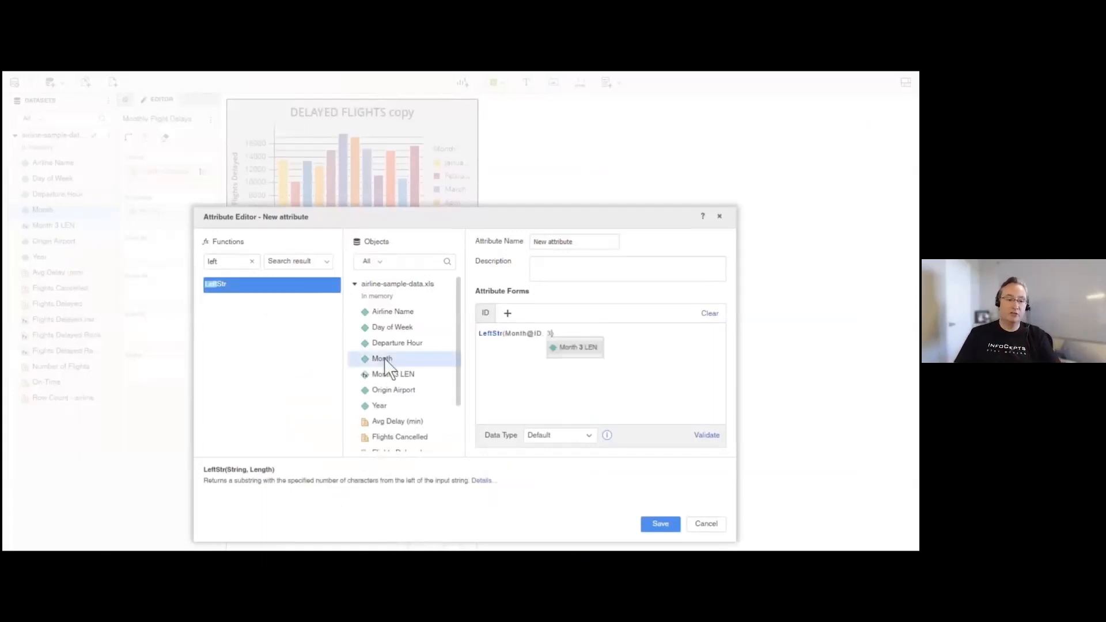
{"action": "left_click", "coordinate": [551, 238]}
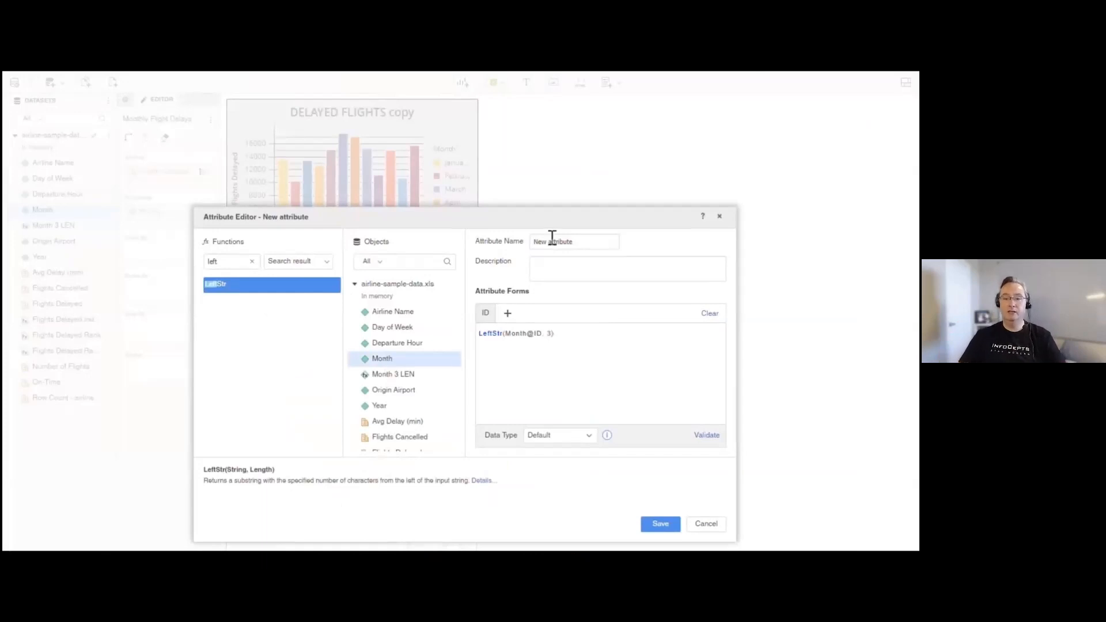
{"action": "triple_click", "coordinate": [552, 239]}
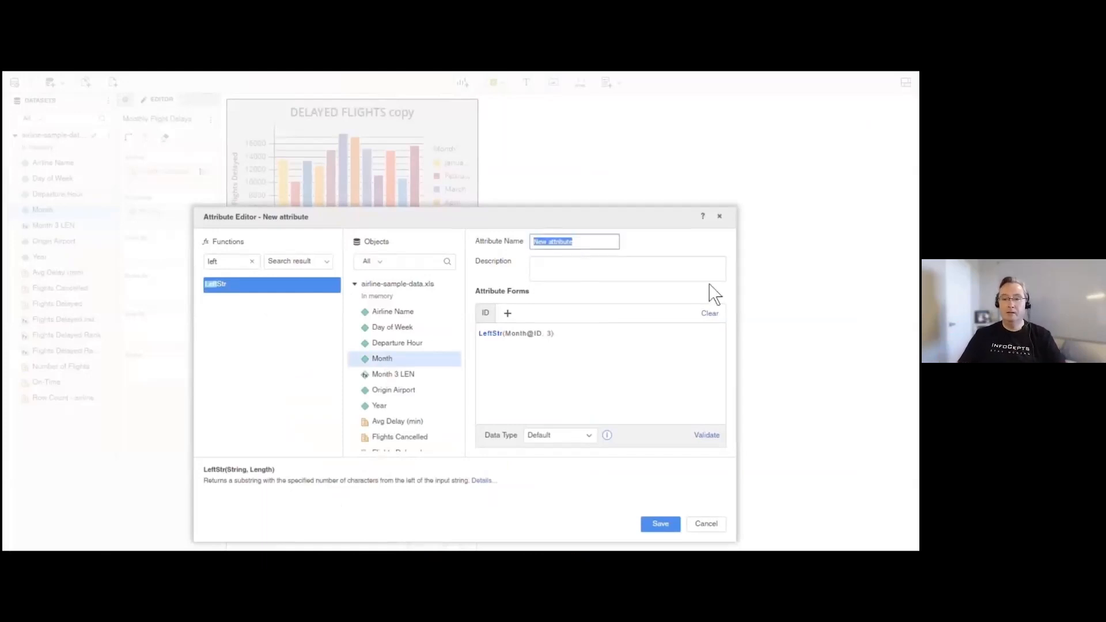
{"action": "type", "text": "Month"}
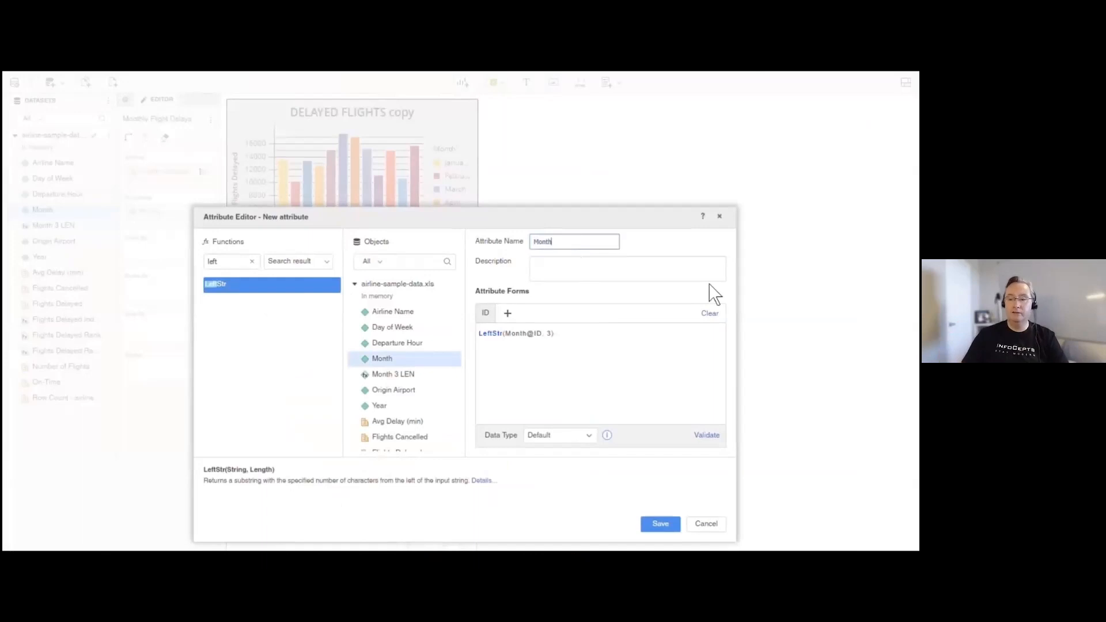
{"action": "type", "text": " First 3"}
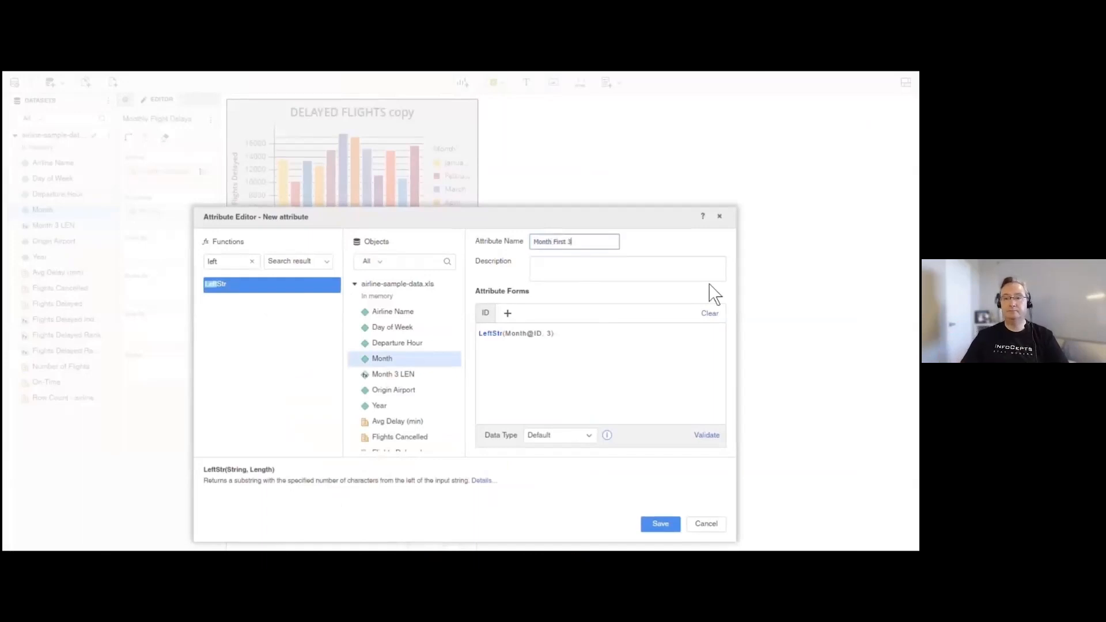
{"action": "left_click", "coordinate": [706, 437]}
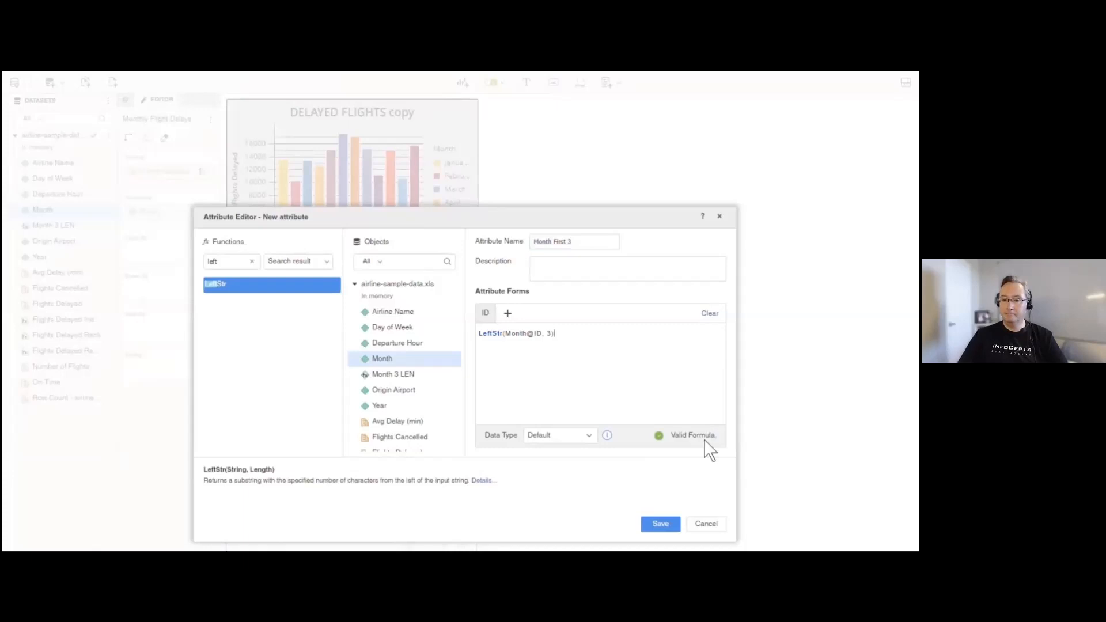
{"action": "left_click", "coordinate": [661, 524]}
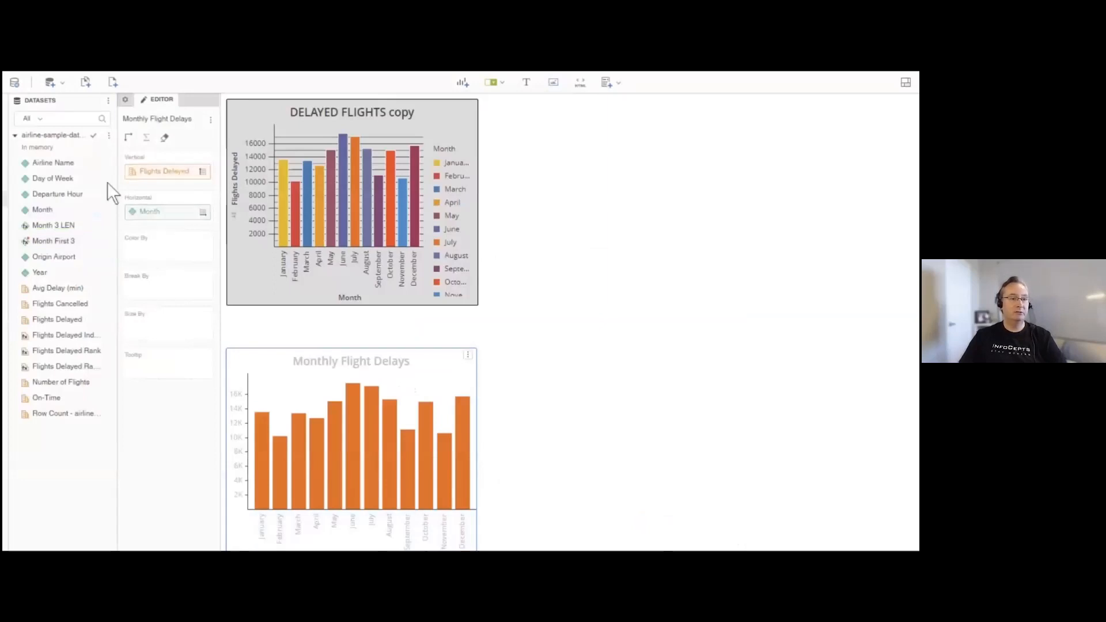
- Replace Month with Month First 3 on the horizontal axis of the Monthly Flight Delays chart and widen the chart slightly
{"action": "left_click_drag", "start_coordinate": [57, 241], "coordinate": [150, 213]}
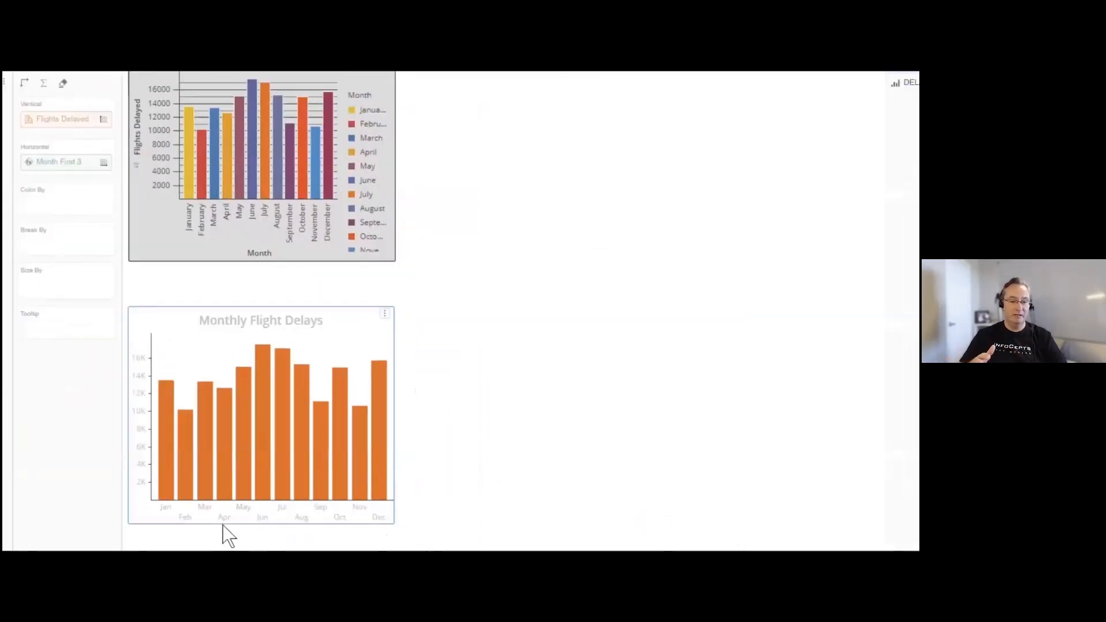
{"action": "left_click_drag", "start_coordinate": [391, 465], "coordinate": [417, 471]}
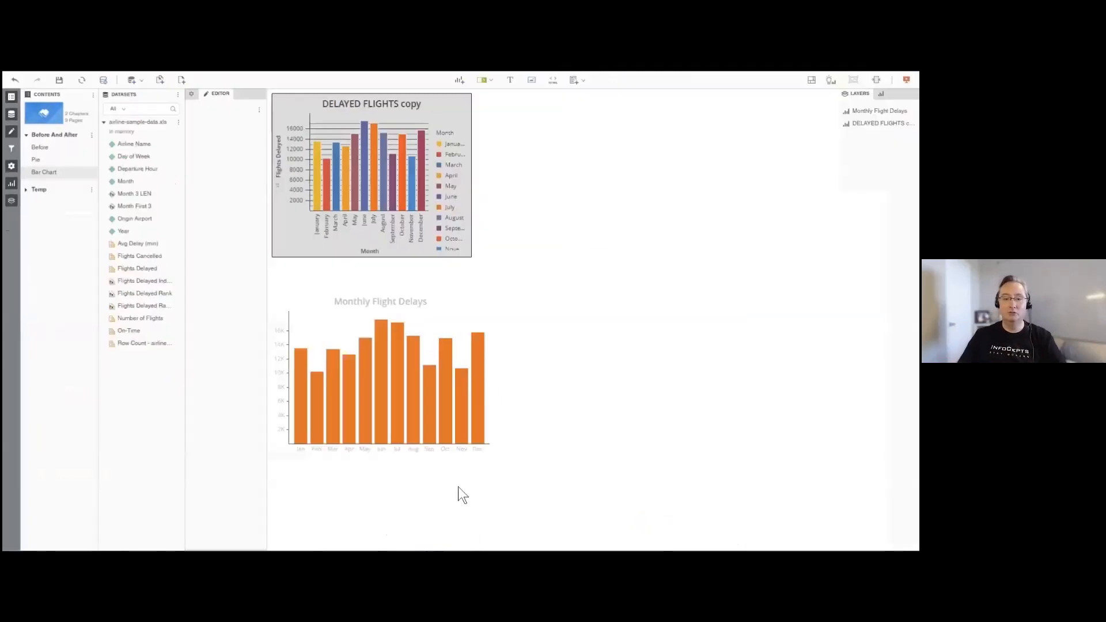
- Duplicate the Monthly Flight Delays bar chart beside the original and change the copy to a line chart
{"action": "right_click", "coordinate": [436, 330]}
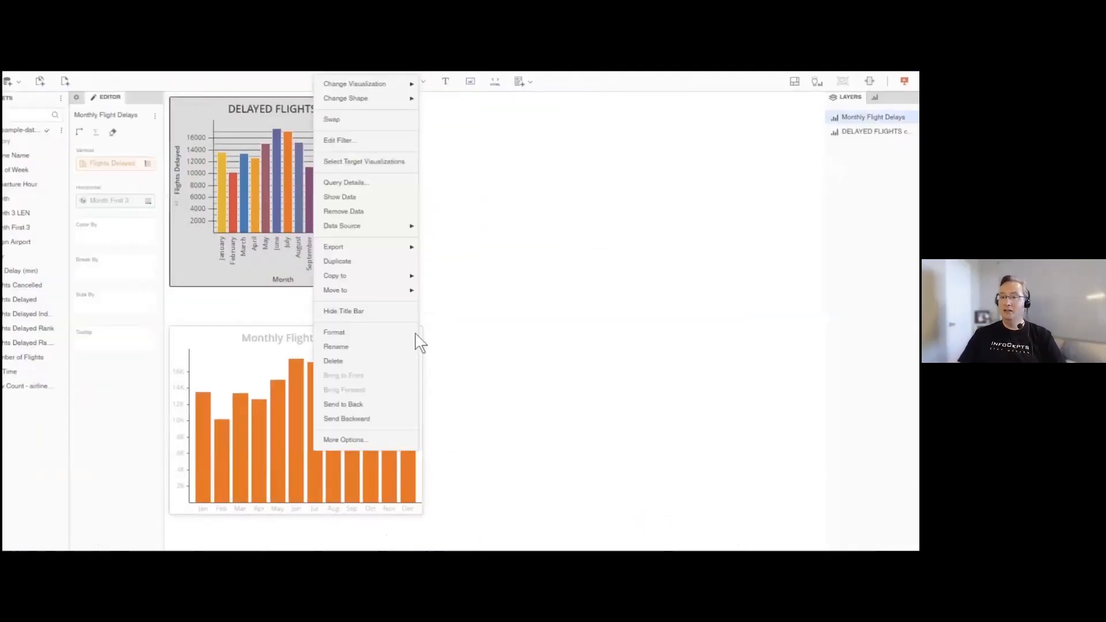
{"action": "left_click", "coordinate": [340, 261]}
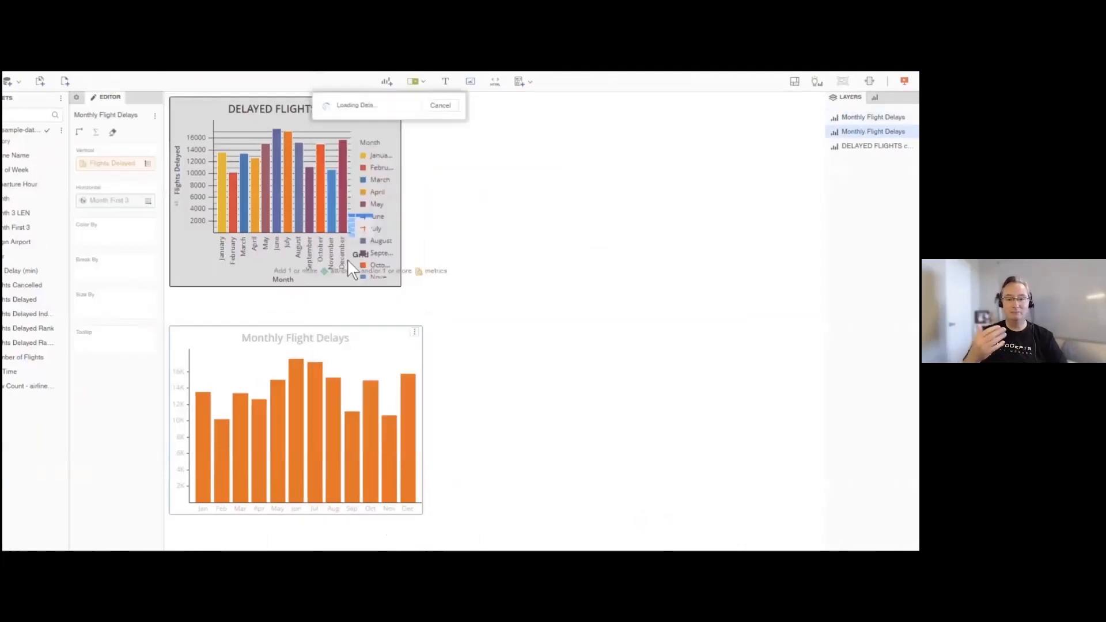
{"action": "left_click_drag", "start_coordinate": [378, 157], "coordinate": [637, 340]}
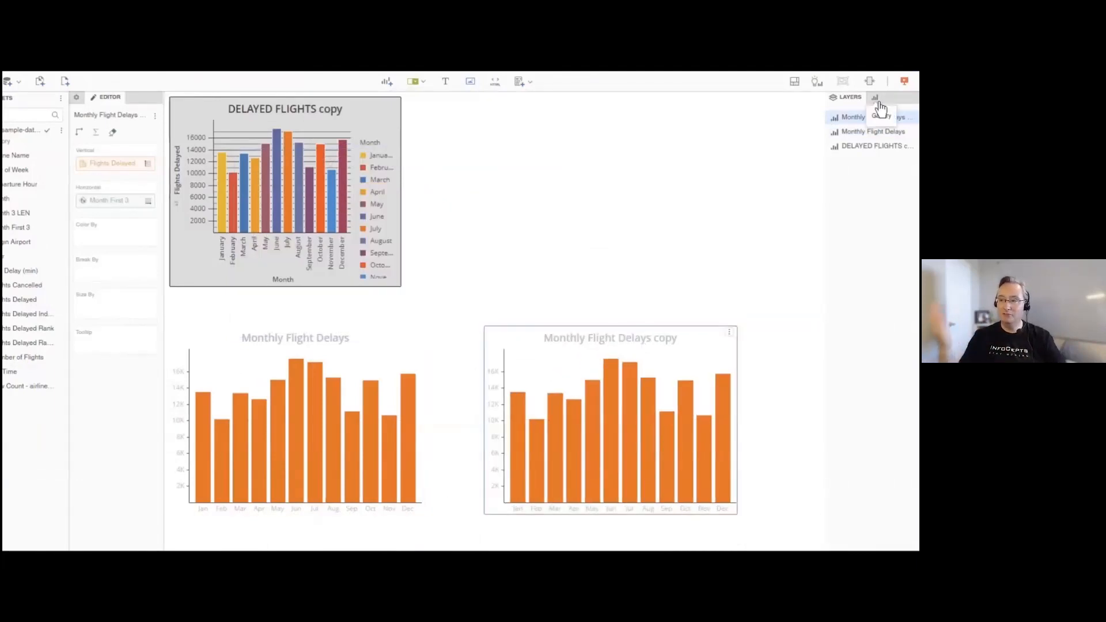
{"action": "left_click", "coordinate": [875, 98]}
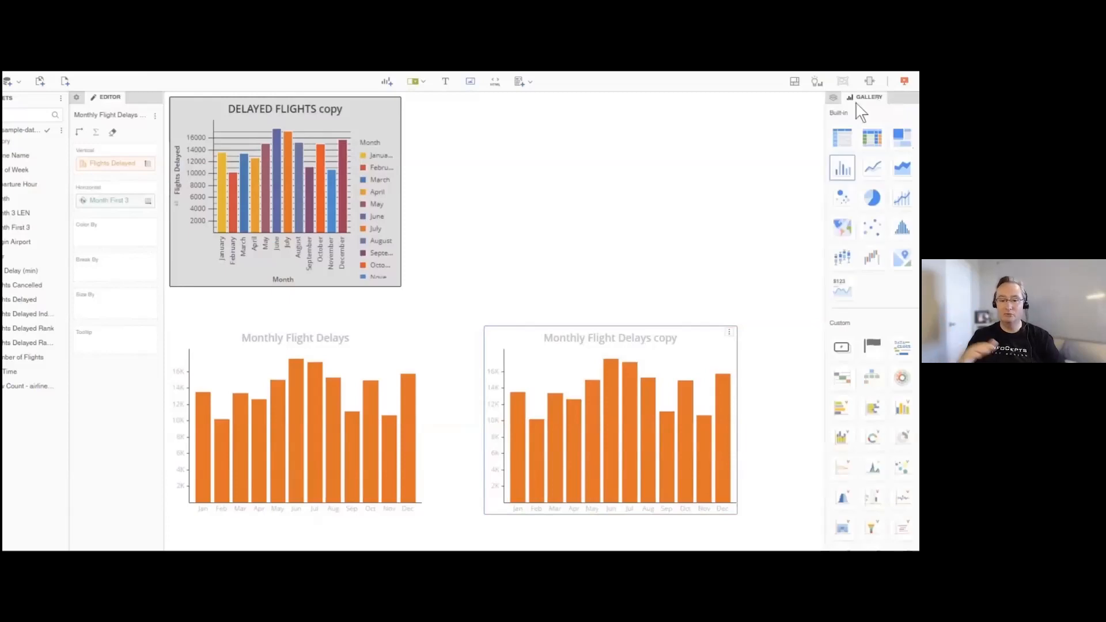
{"action": "left_click", "coordinate": [873, 168]}
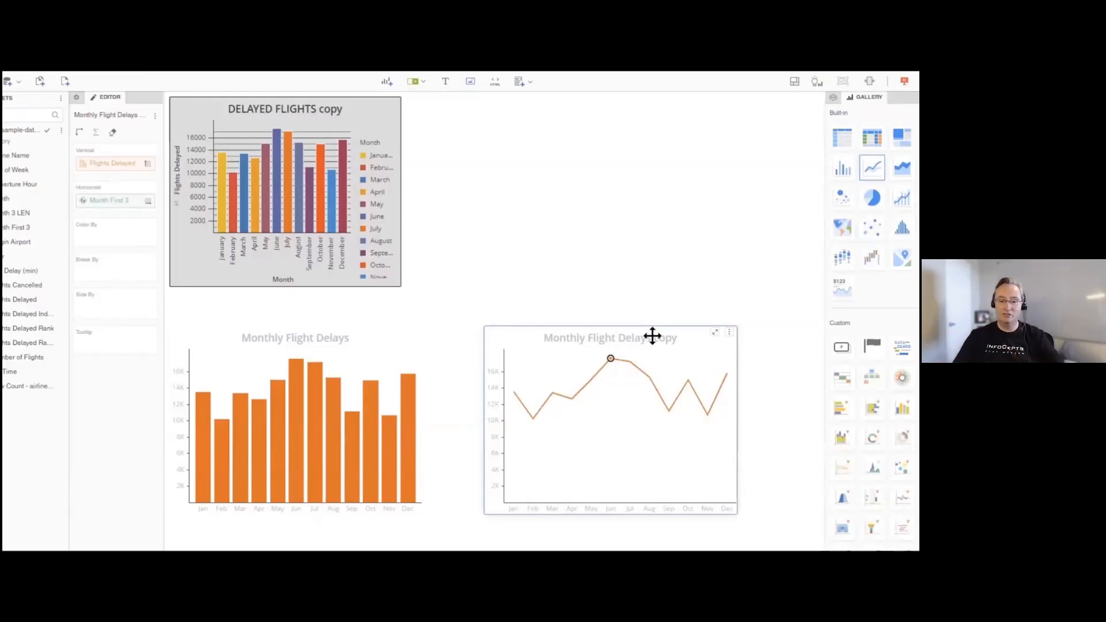
- Format all axis lines of the line chart as thin solid lines in light grey
{"action": "left_click", "coordinate": [78, 98]}
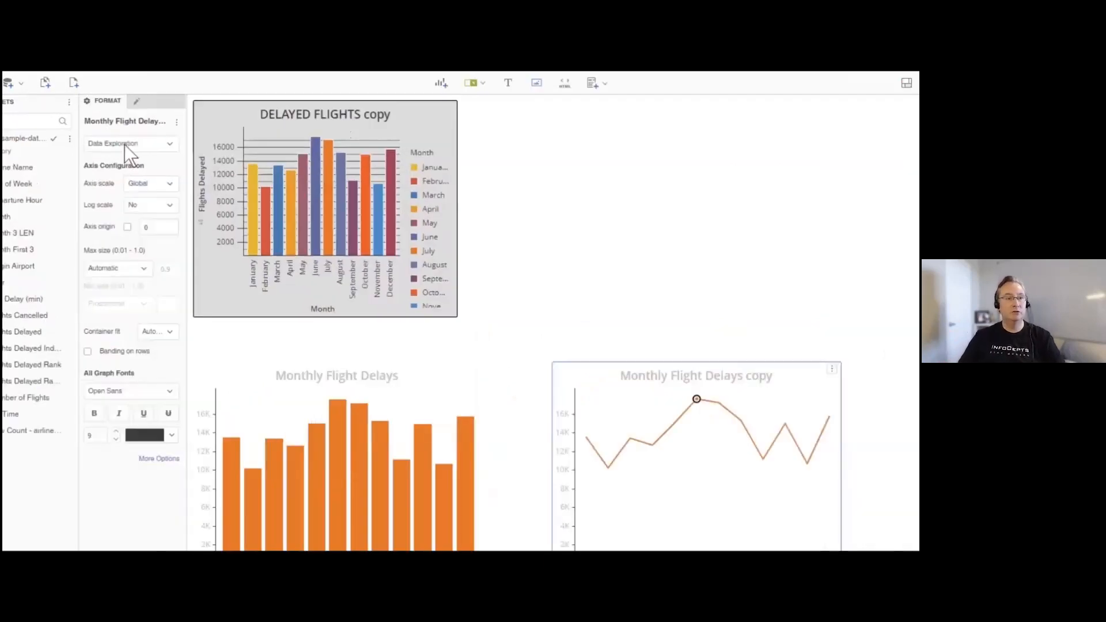
{"action": "left_click", "coordinate": [124, 144]}
{"action": "left_click", "coordinate": [164, 239]}
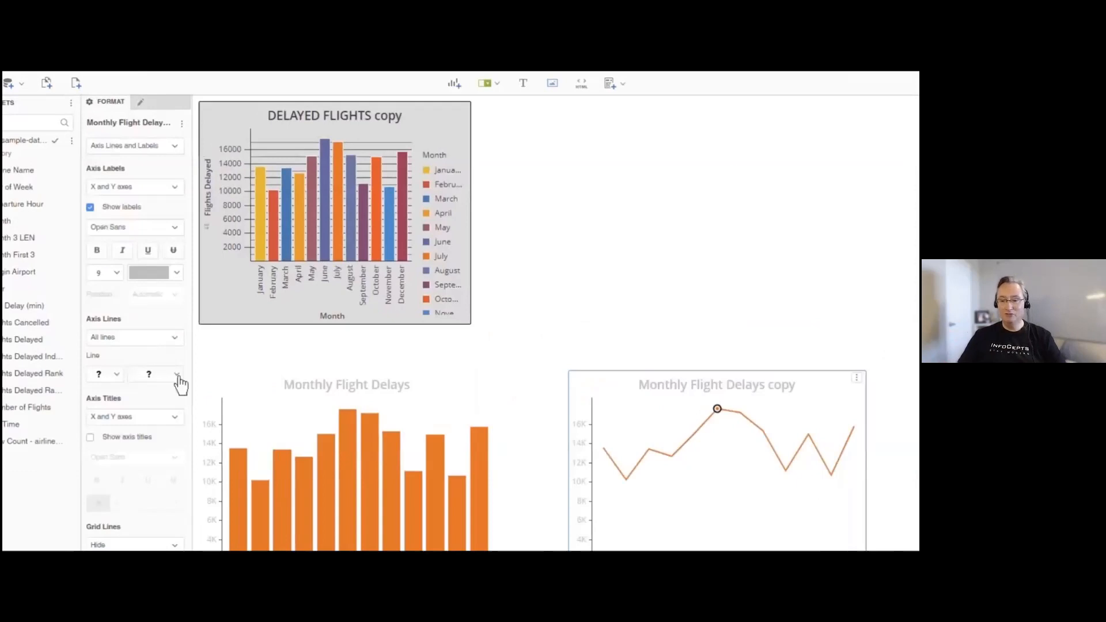
{"action": "left_click", "coordinate": [177, 375]}
{"action": "left_click", "coordinate": [117, 375]}
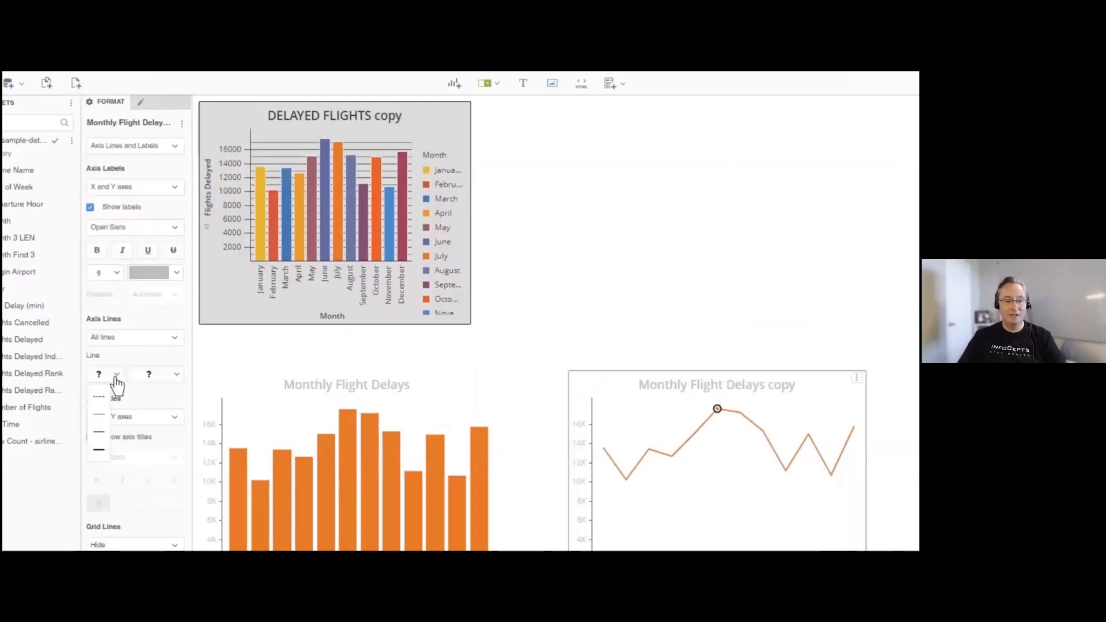
{"action": "left_click", "coordinate": [113, 420]}
{"action": "left_click", "coordinate": [177, 377]}
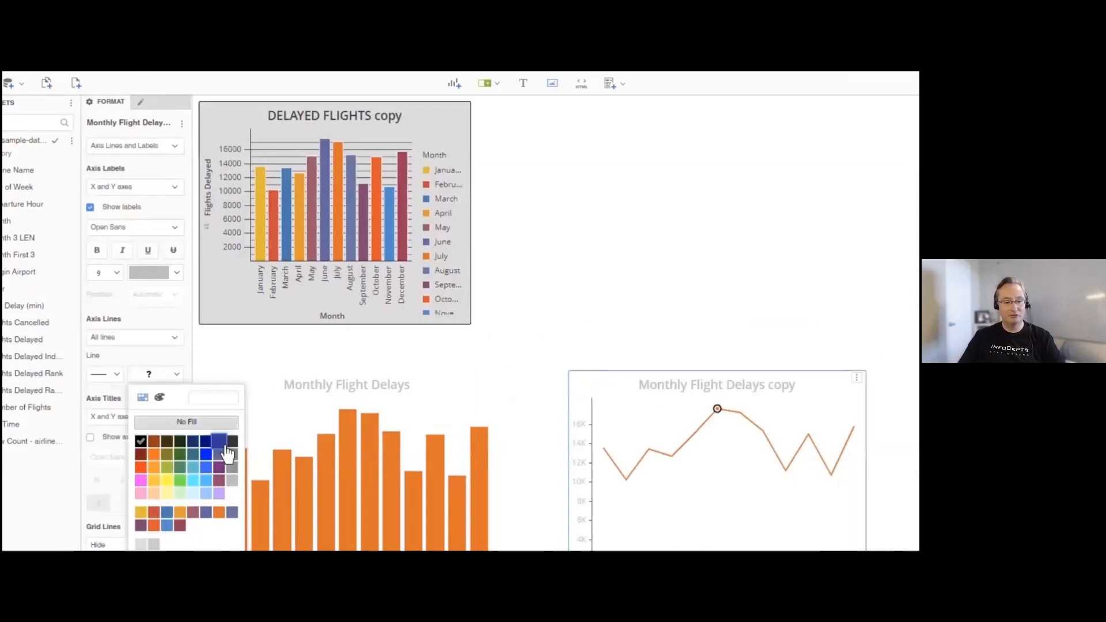
{"action": "left_click", "coordinate": [226, 468]}
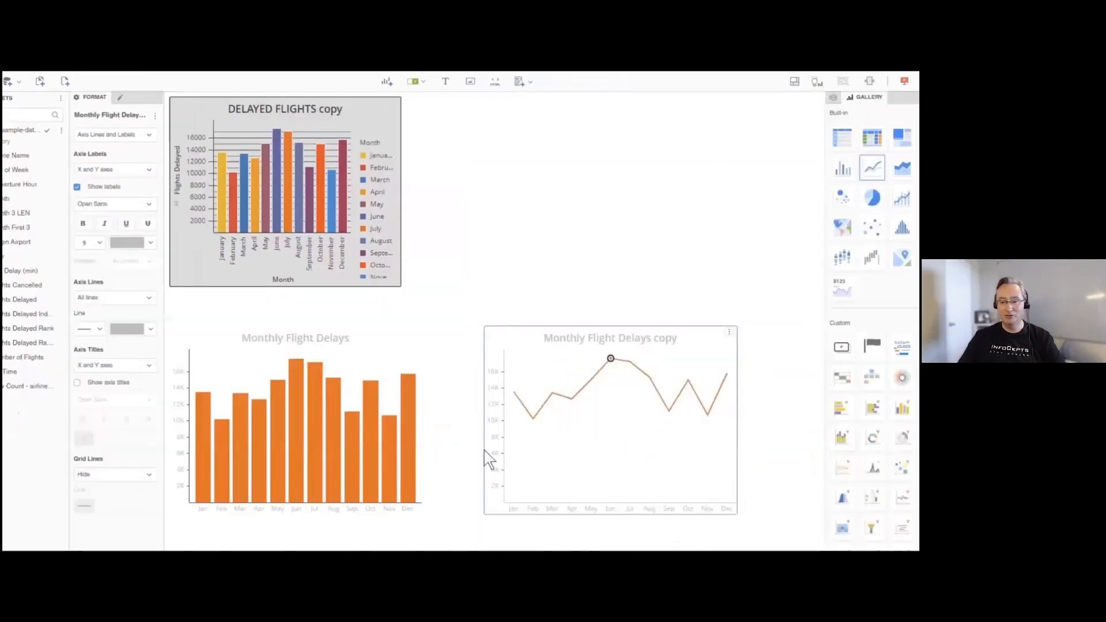
{"action": "left_click", "coordinate": [593, 276]}
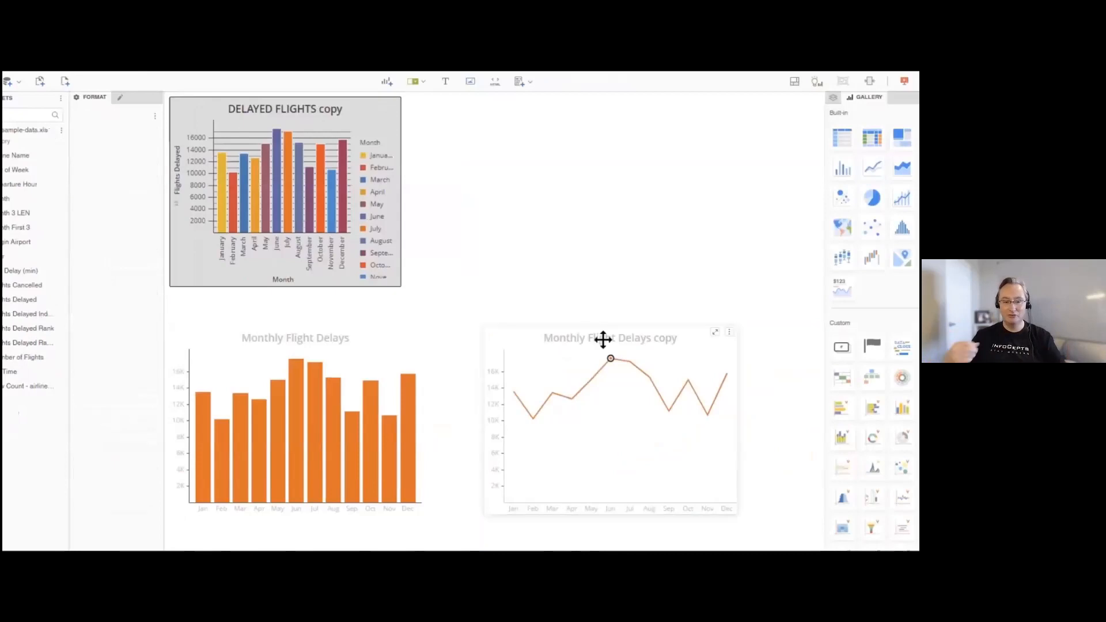
- Rename the line chart's title to "Monthly Flight Delays Trend"
{"action": "double_click", "coordinate": [603, 340]}
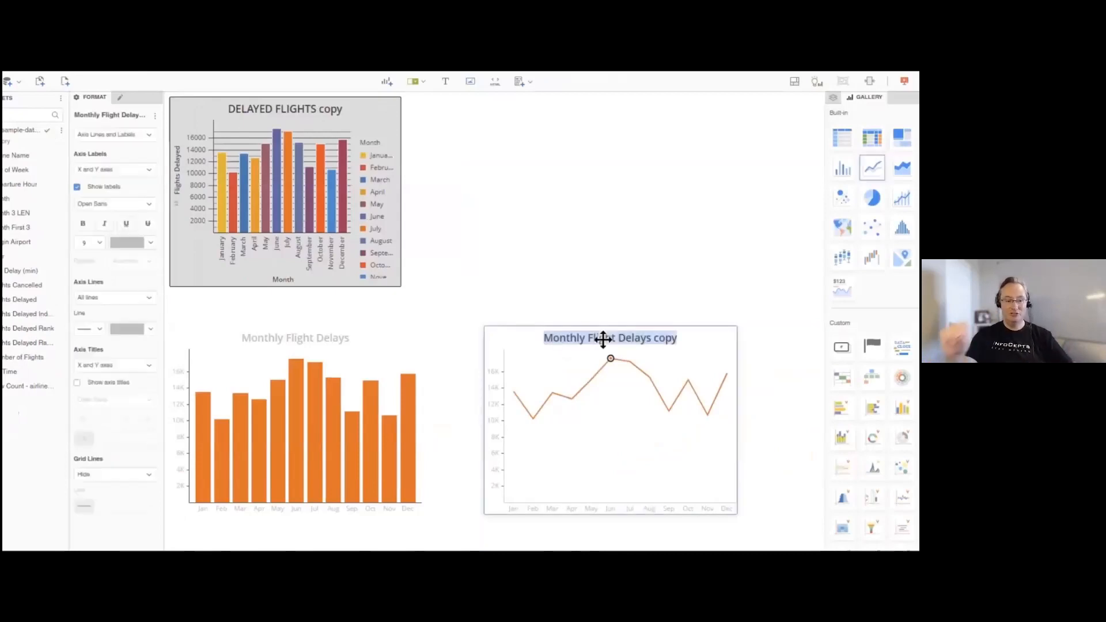
{"action": "key", "text": "End"}
{"action": "key", "text": "ctrl+BackSpace"}
{"action": "key", "text": "ctrl+BackSpace"}
{"action": "type", "text": "Delays"}
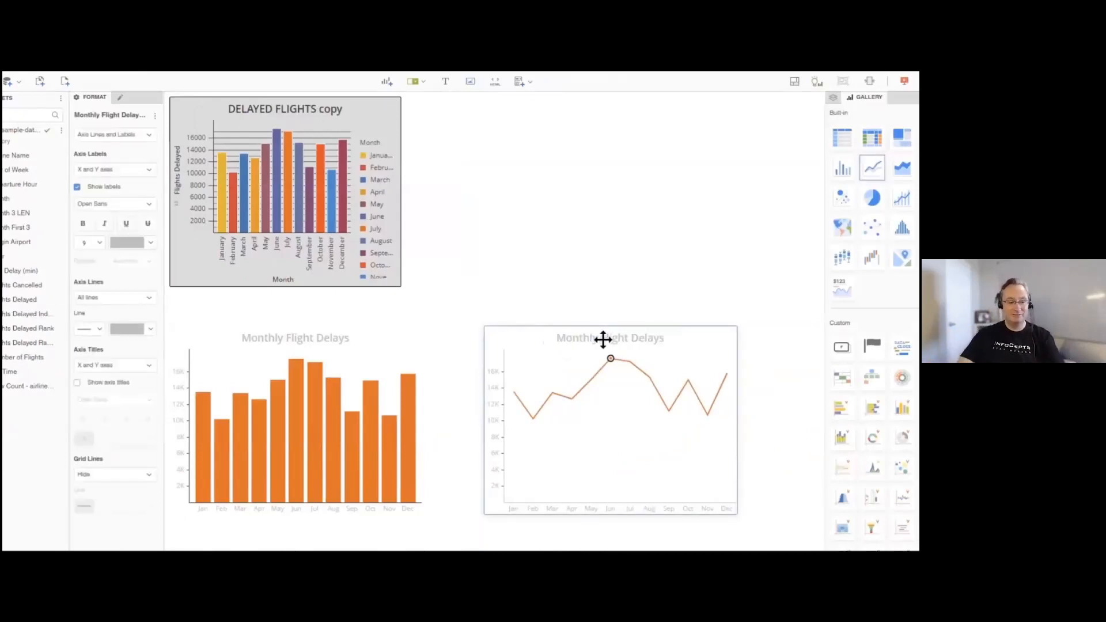
{"action": "type", "text": " Trend"}
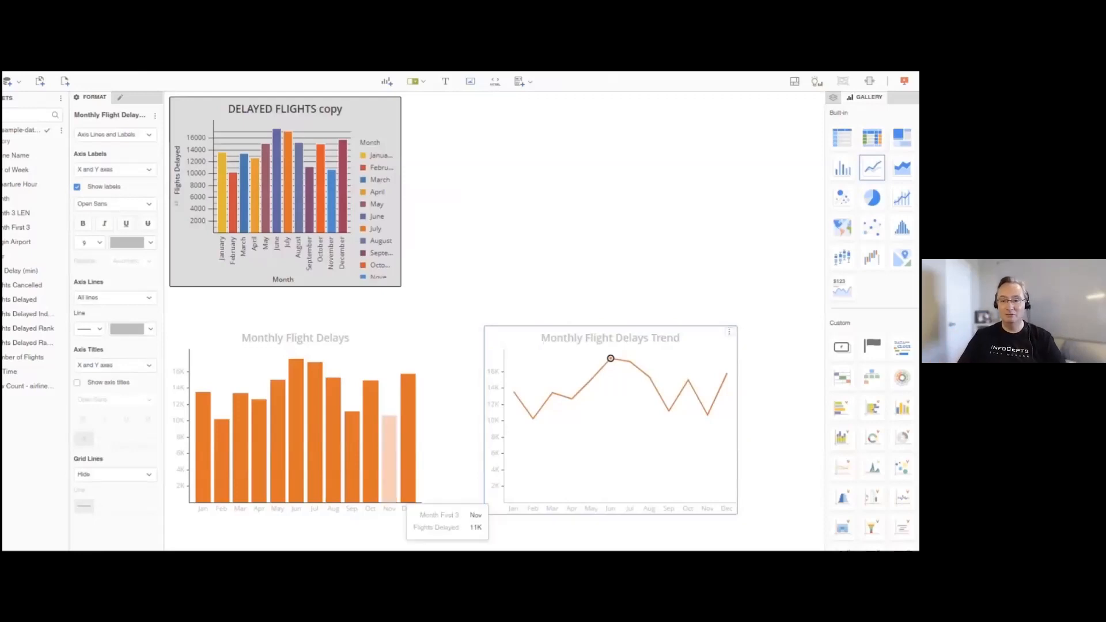
{"action": "left_click", "coordinate": [452, 441]}
- Left-align the title of the Monthly Flight Delays Trend chart
{"action": "left_click", "coordinate": [645, 337]}
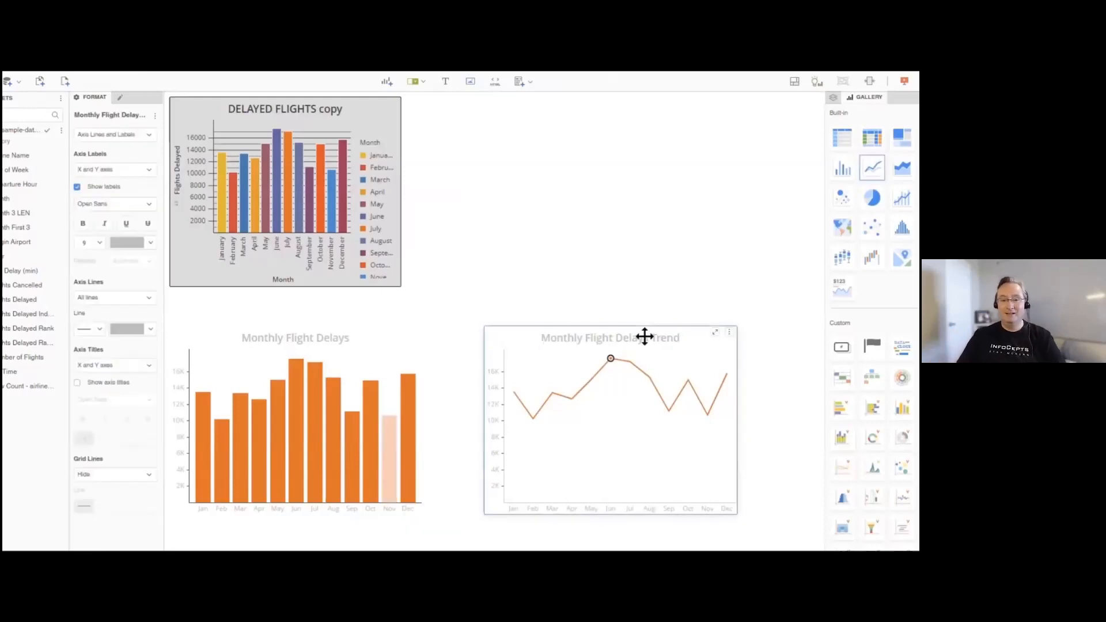
{"action": "left_click", "coordinate": [131, 137]}
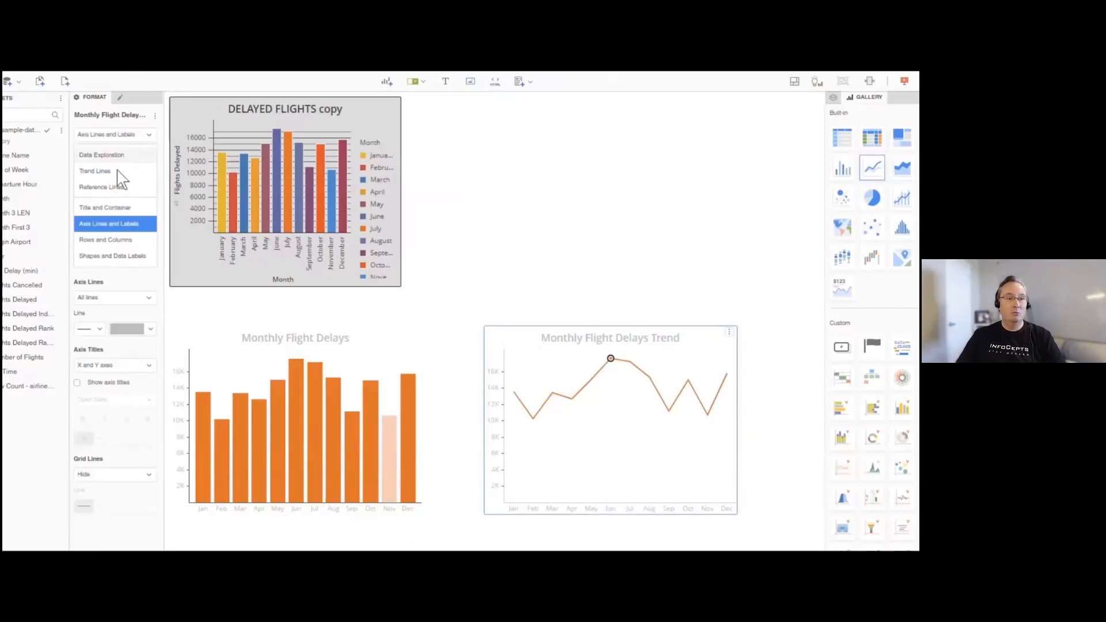
{"action": "left_click", "coordinate": [119, 209]}
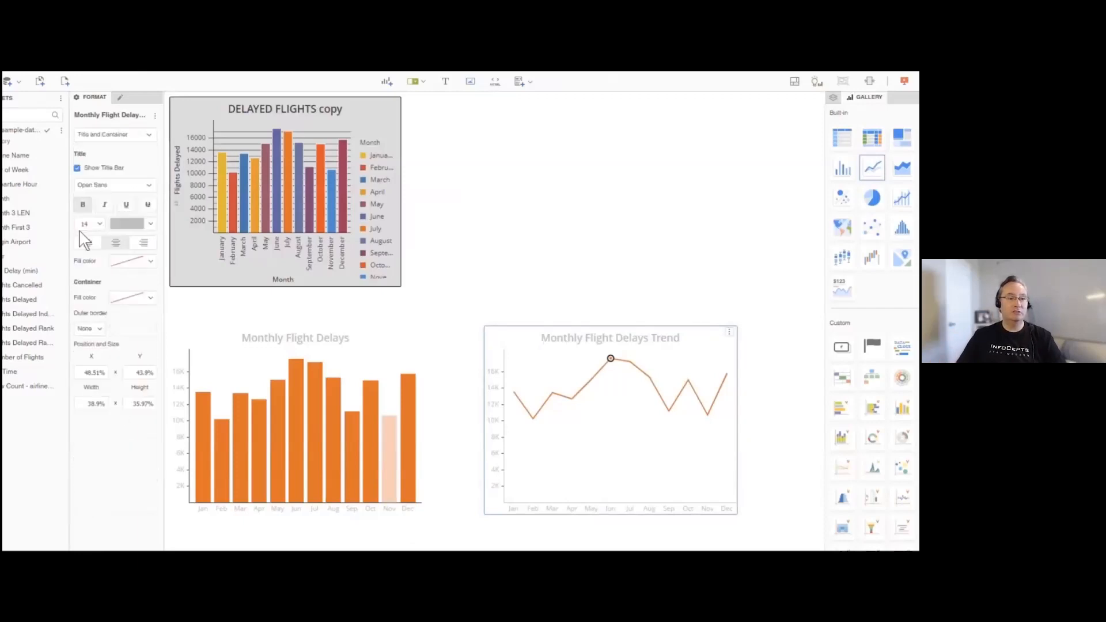
{"action": "left_click", "coordinate": [89, 248]}
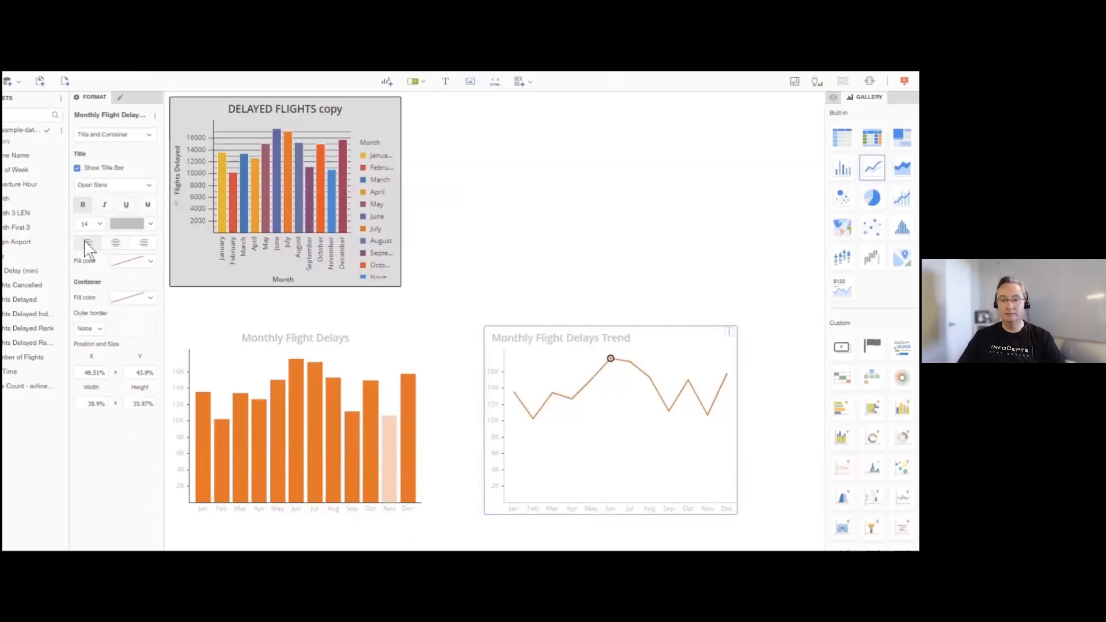
{"action": "key", "text": "Escape"}
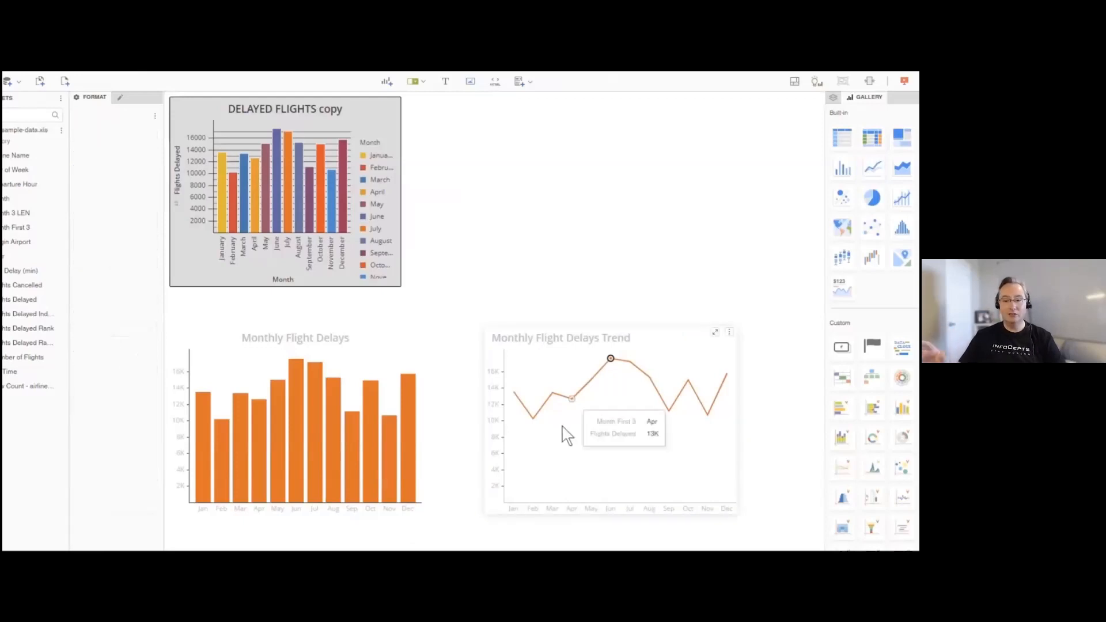
- Add an Average reference line for Flights Delayed to the Monthly Flight Delays Trend chart
{"action": "left_click", "coordinate": [600, 458]}
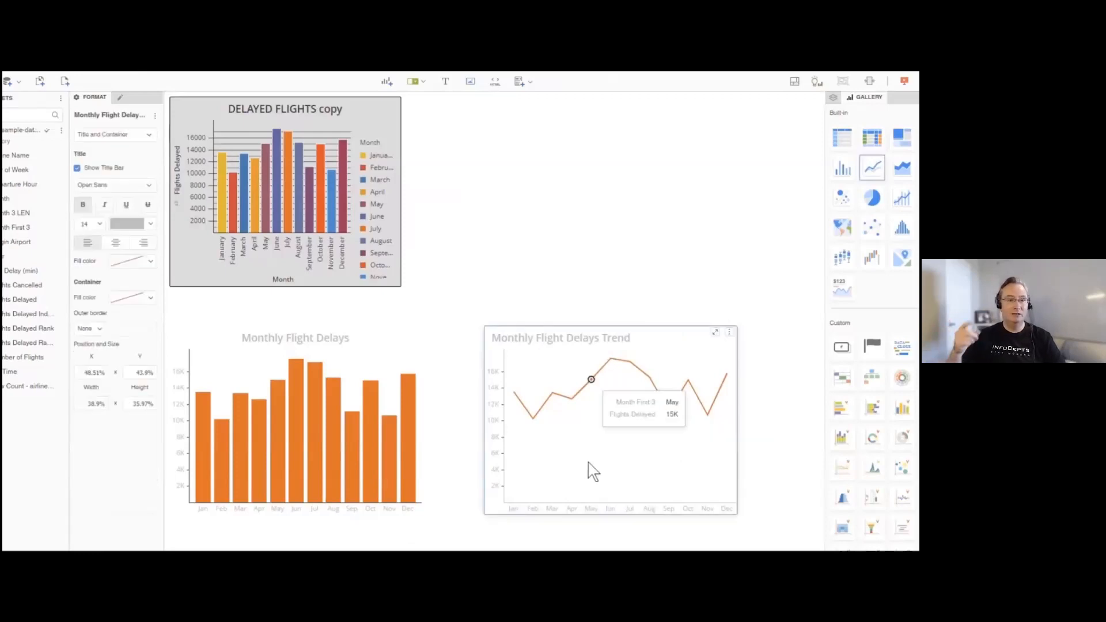
{"action": "left_click", "coordinate": [192, 152]}
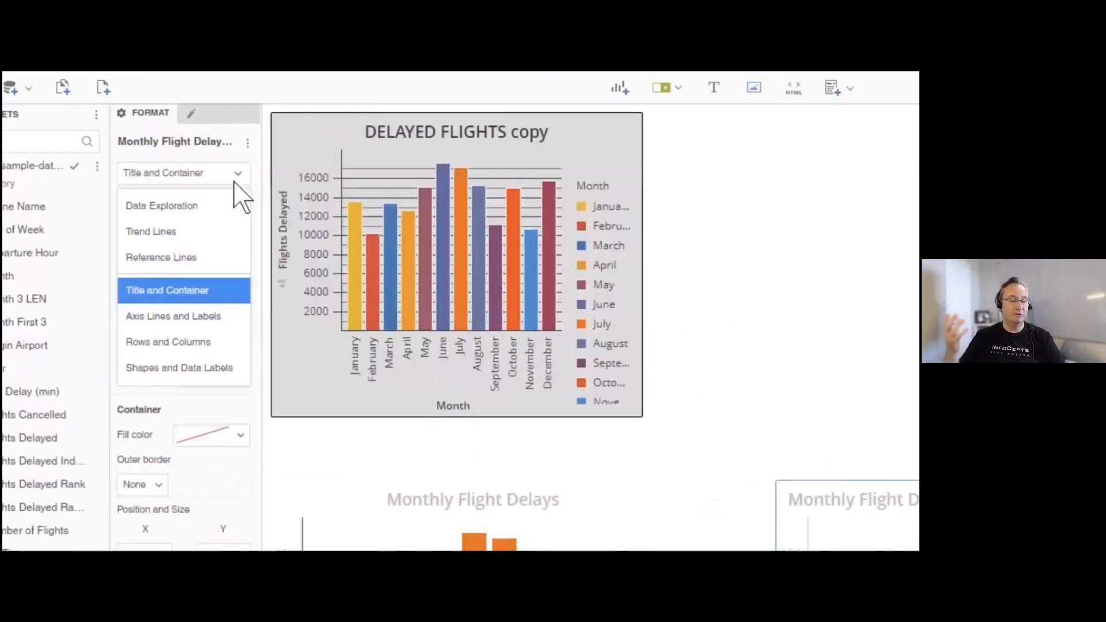
{"action": "left_click", "coordinate": [180, 256]}
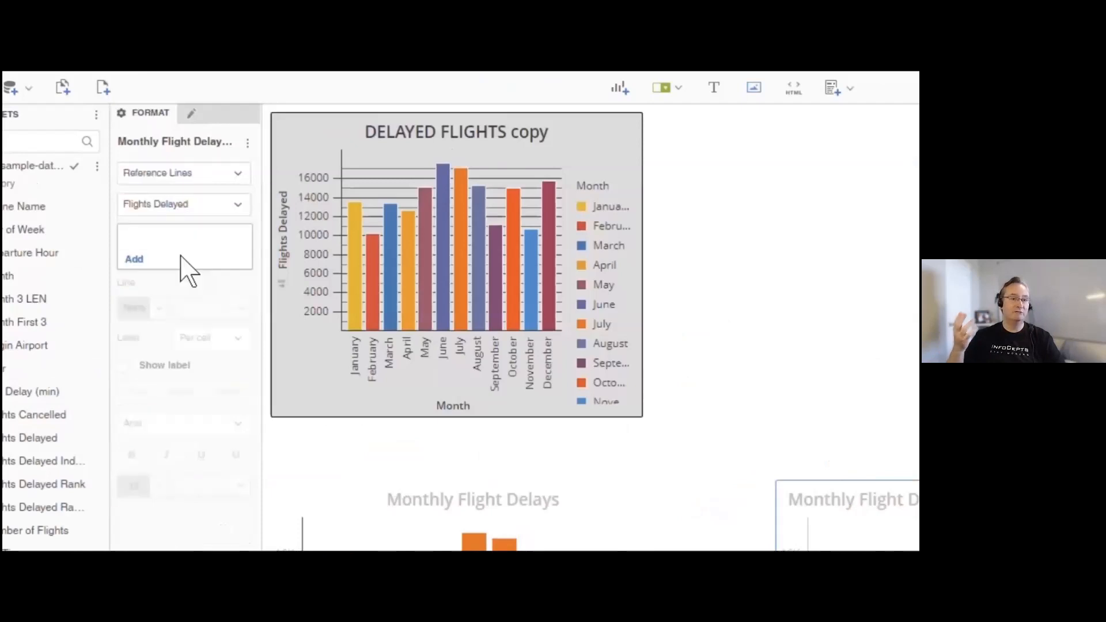
{"action": "left_click", "coordinate": [134, 260]}
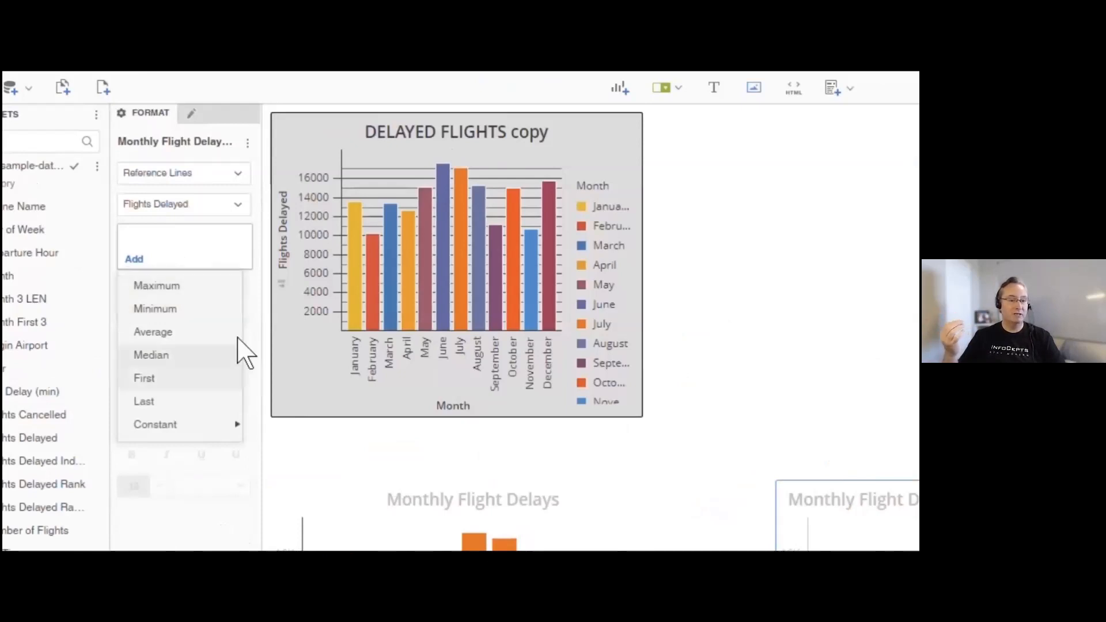
{"action": "left_click", "coordinate": [200, 338]}
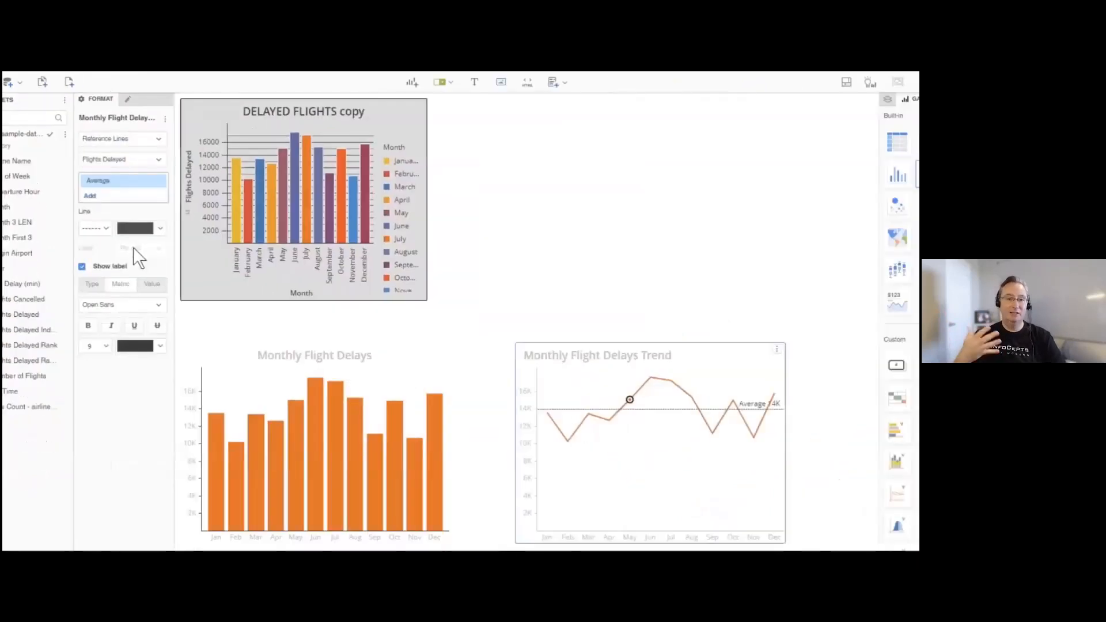
- Recolour the Average reference line of the Monthly Flight Delays Trend chart light grey and its label text medium grey
{"action": "left_click", "coordinate": [160, 231]}
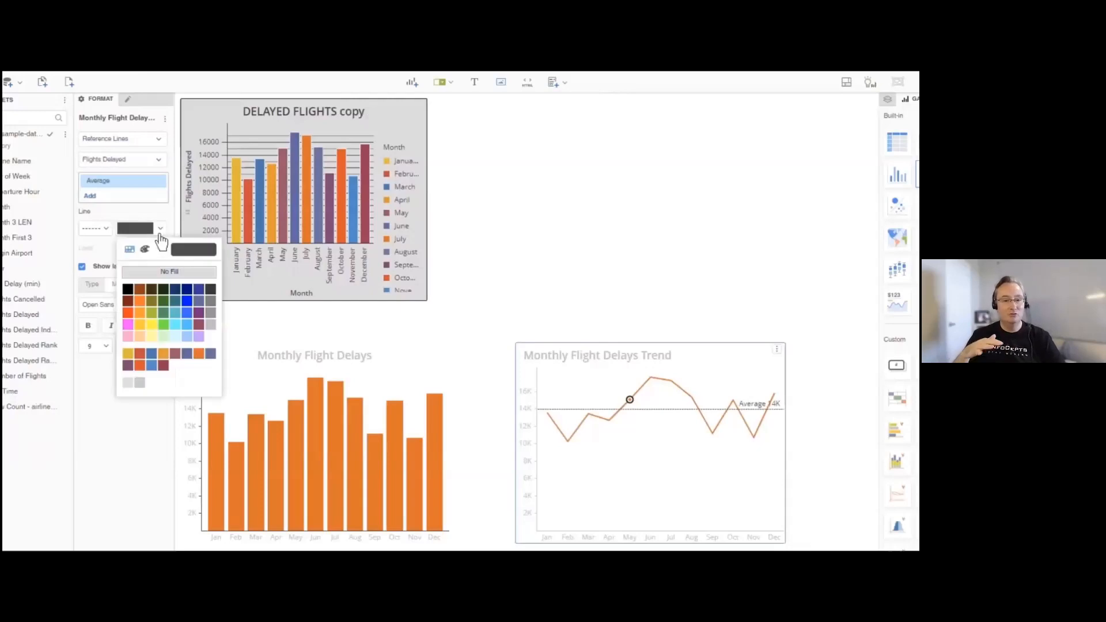
{"action": "left_click", "coordinate": [211, 313]}
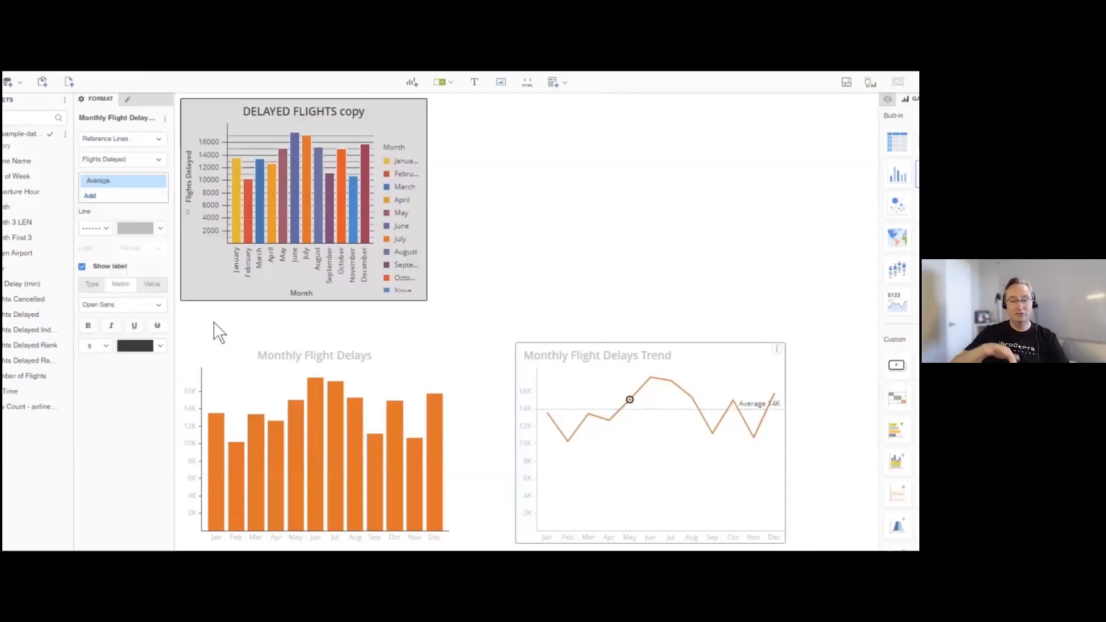
{"action": "left_click", "coordinate": [161, 347]}
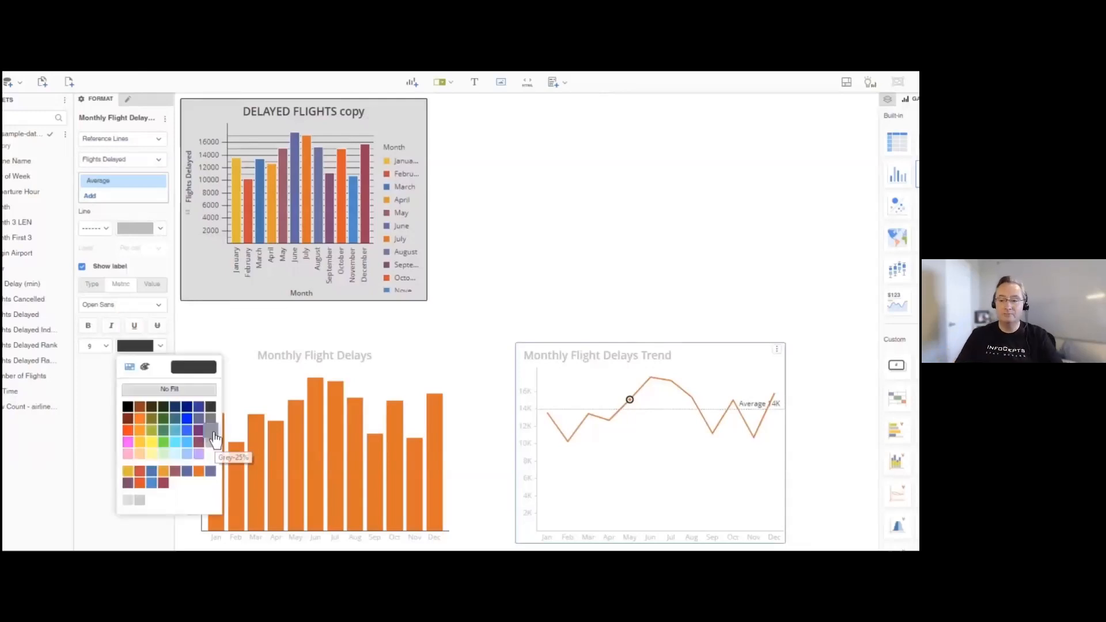
{"action": "left_click", "coordinate": [211, 433]}
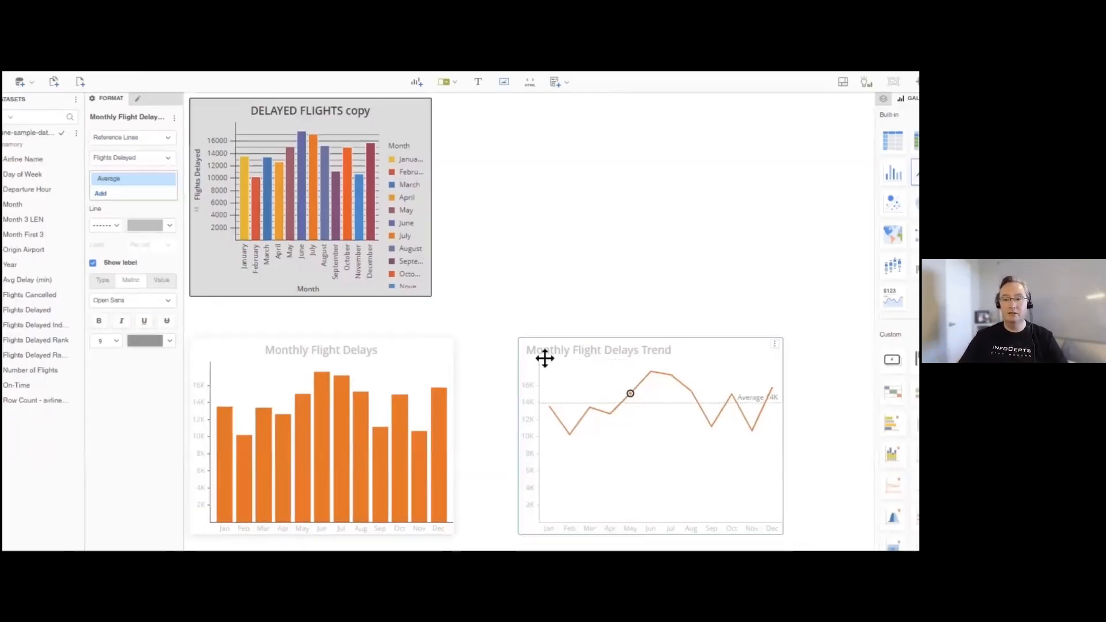
{"action": "left_click", "coordinate": [811, 383]}
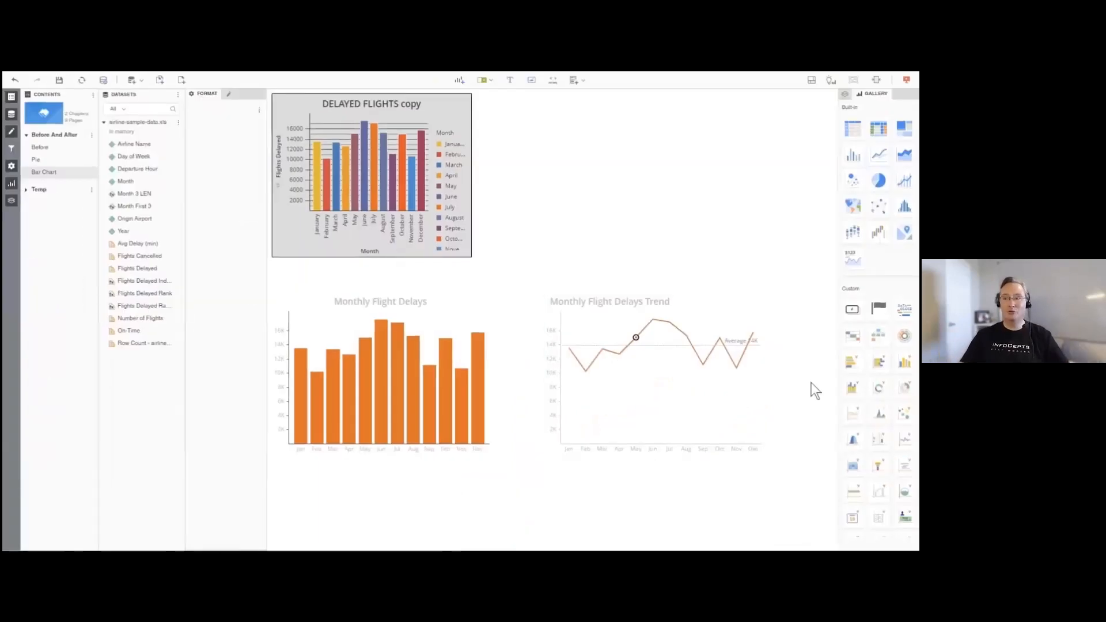
- Show the Bar Chart page in presentation view and compare the original delayed flights chart with the redesigned bar and line charts
{"action": "left_click", "coordinate": [907, 80]}
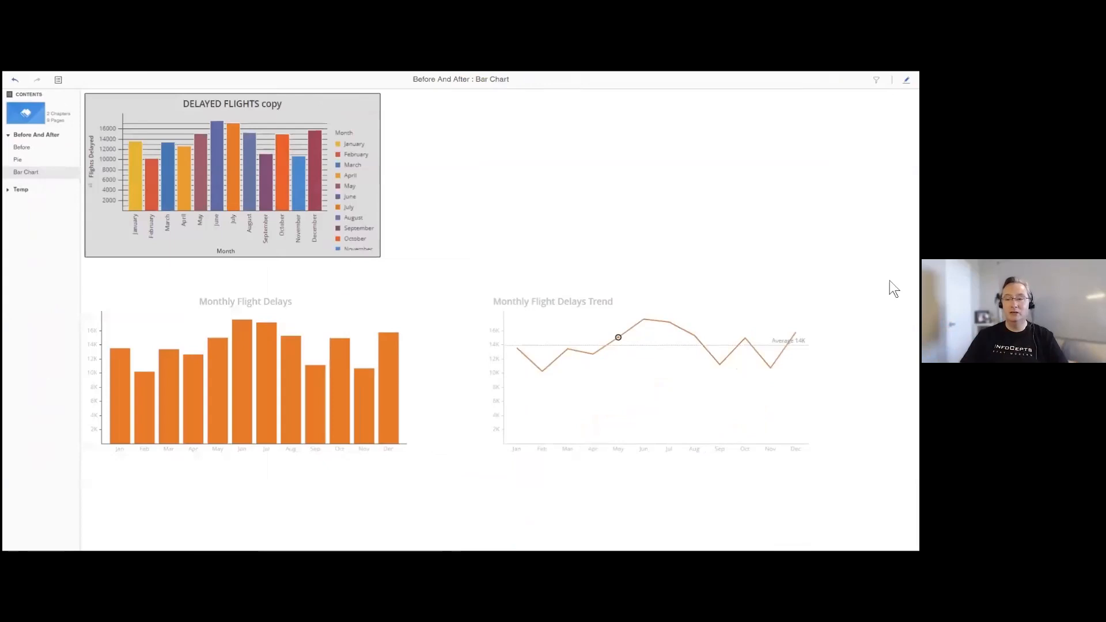
{"action": "mouse_move", "coordinate": [137, 186]}
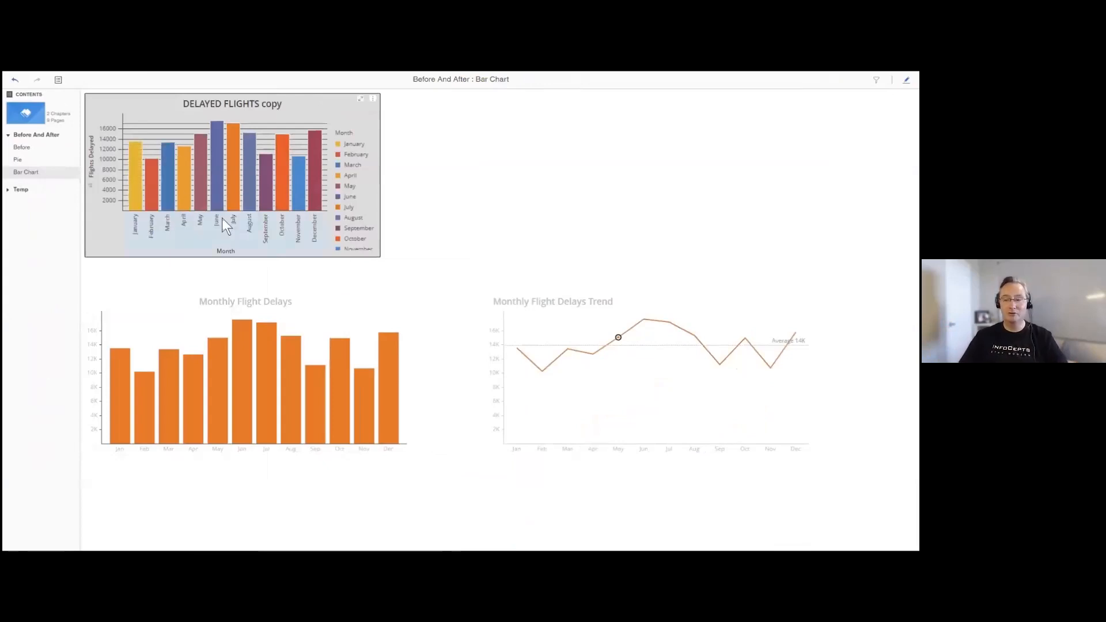
{"action": "mouse_move", "coordinate": [118, 383]}
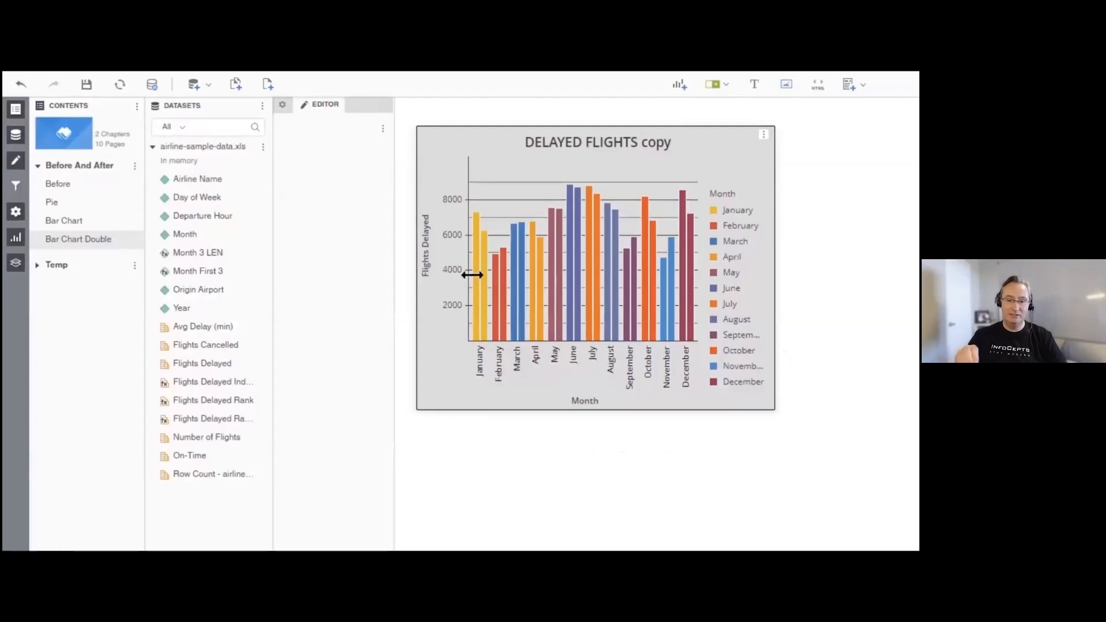
- Duplicate the DELAYED FLIGHTS copy chart on the Bar Chart Double page and place the duplicate directly below the original
{"action": "mouse_move", "coordinate": [485, 283]}
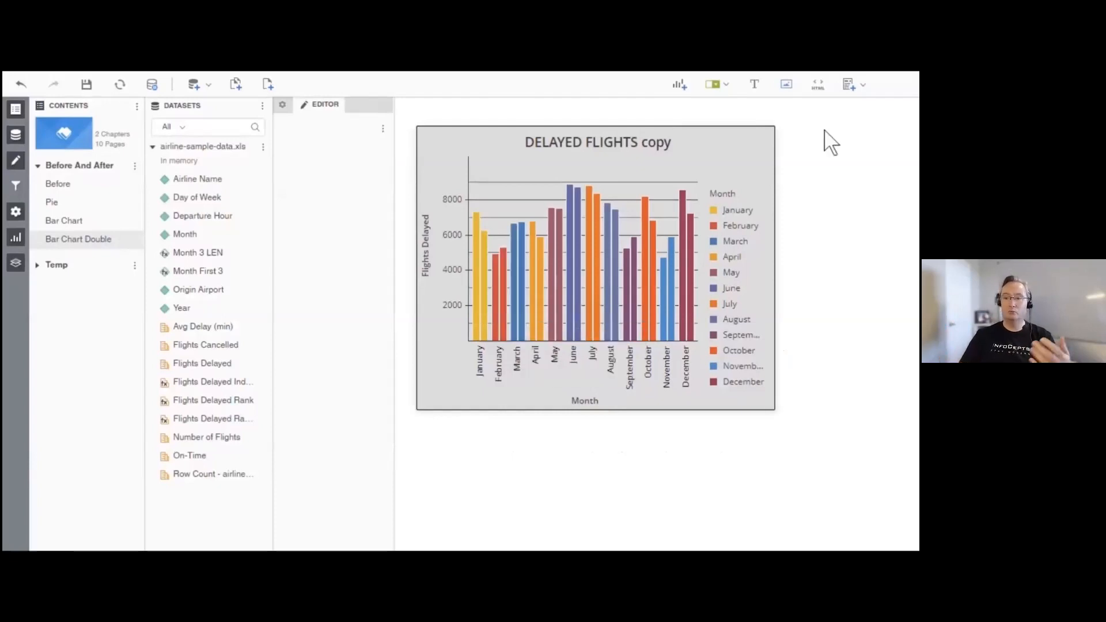
{"action": "left_click", "coordinate": [764, 134]}
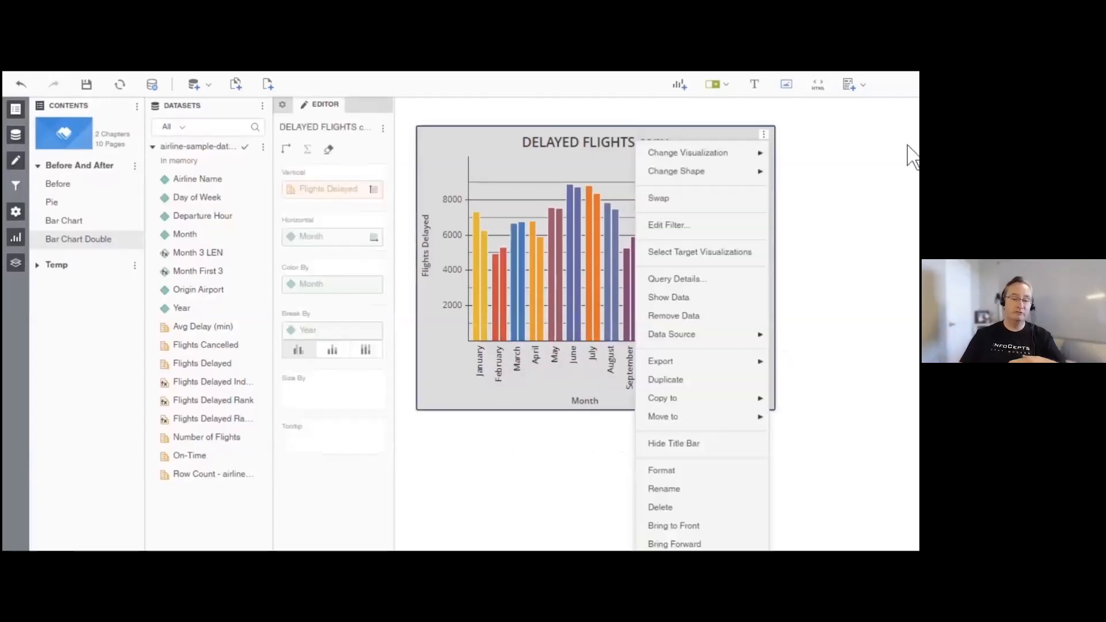
{"action": "left_click", "coordinate": [646, 361]}
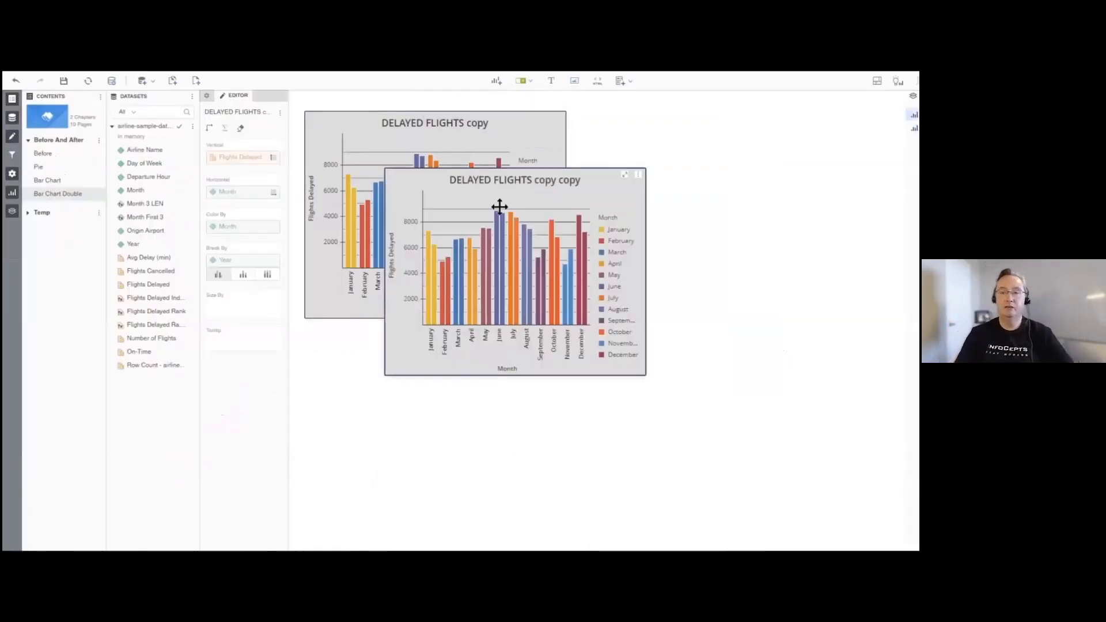
{"action": "left_click_drag", "start_coordinate": [499, 207], "coordinate": [397, 347]}
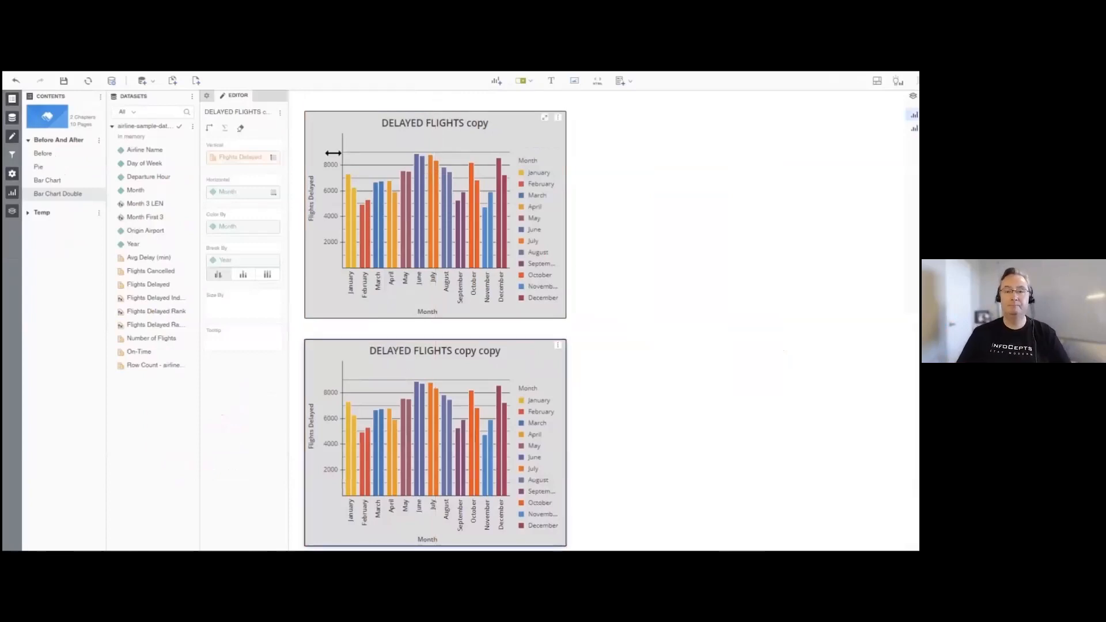
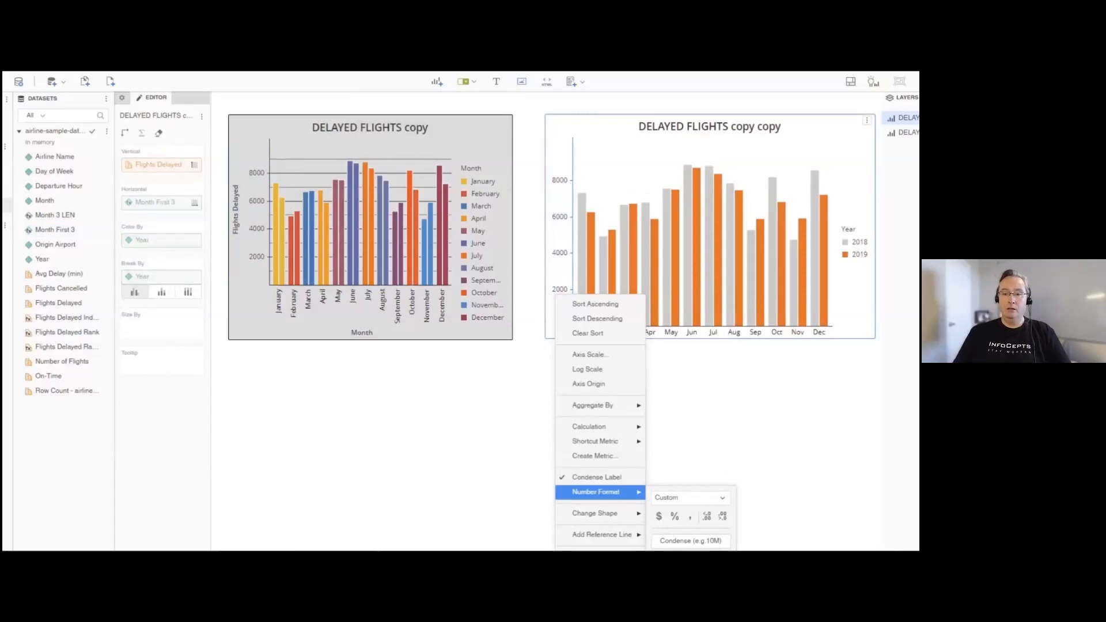
- Set the Flights Delayed axis number format of the DELAYED FLIGHTS copy copy chart to Condense
{"action": "left_click", "coordinate": [690, 541]}
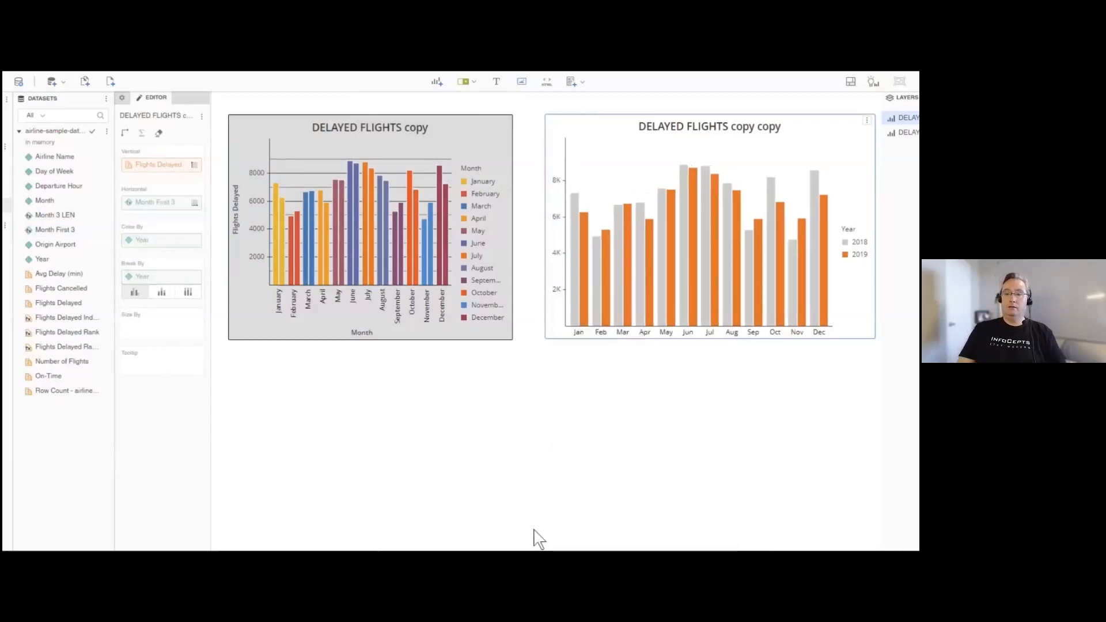
{"action": "left_click", "coordinate": [563, 314]}
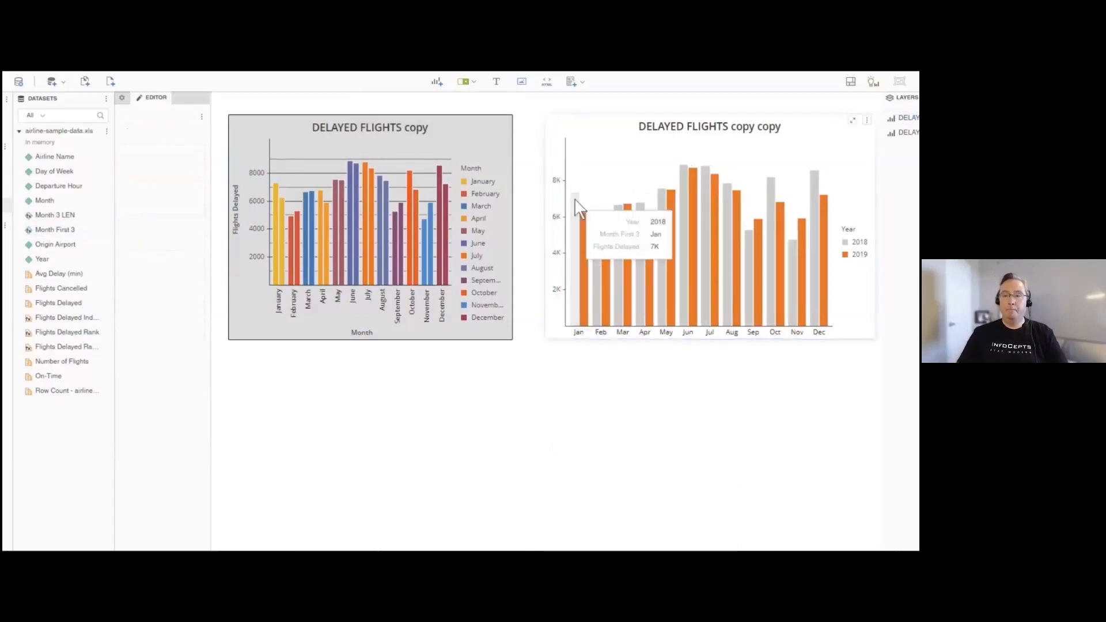
{"action": "mouse_move", "coordinate": [603, 249]}
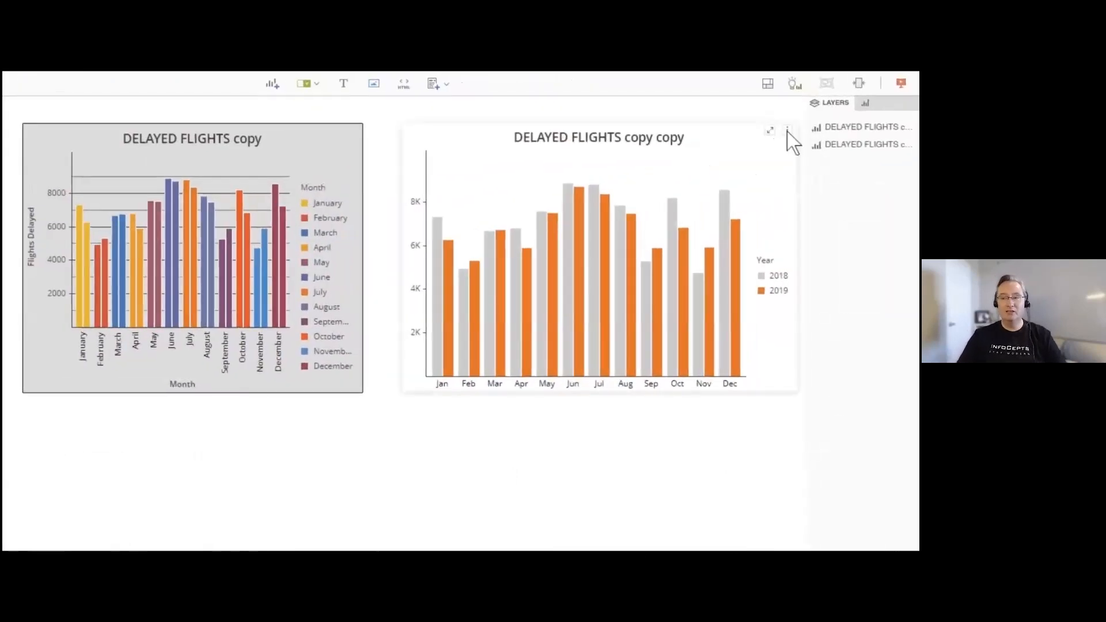
- Duplicate the DELAYED FLIGHTS copy copy chart and place the duplicate directly below it
{"action": "left_click", "coordinate": [787, 130]}
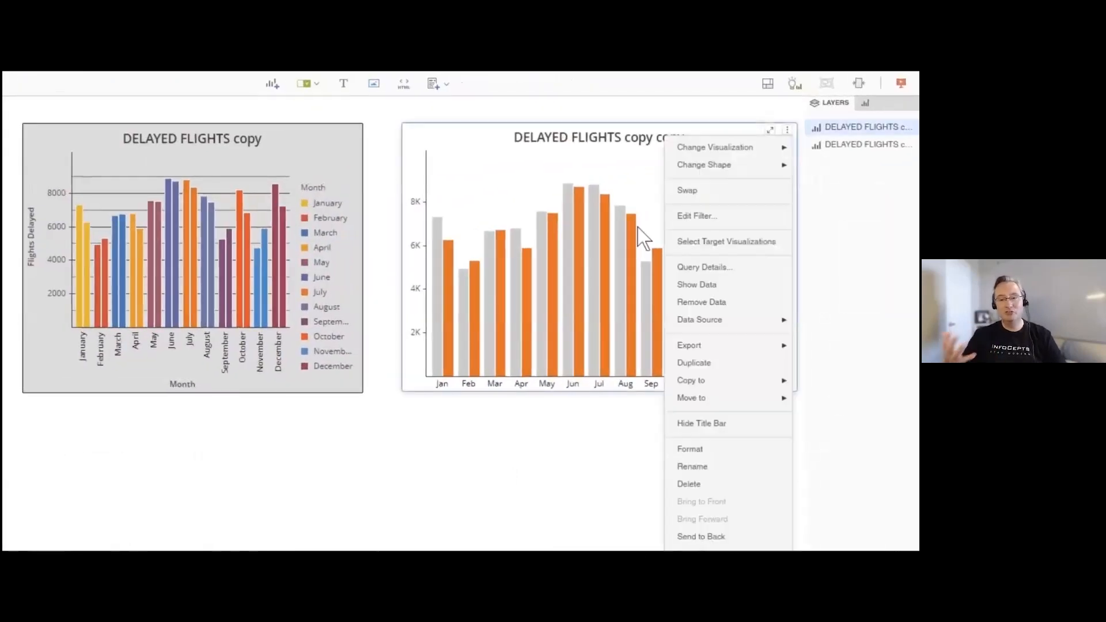
{"action": "left_click", "coordinate": [694, 362]}
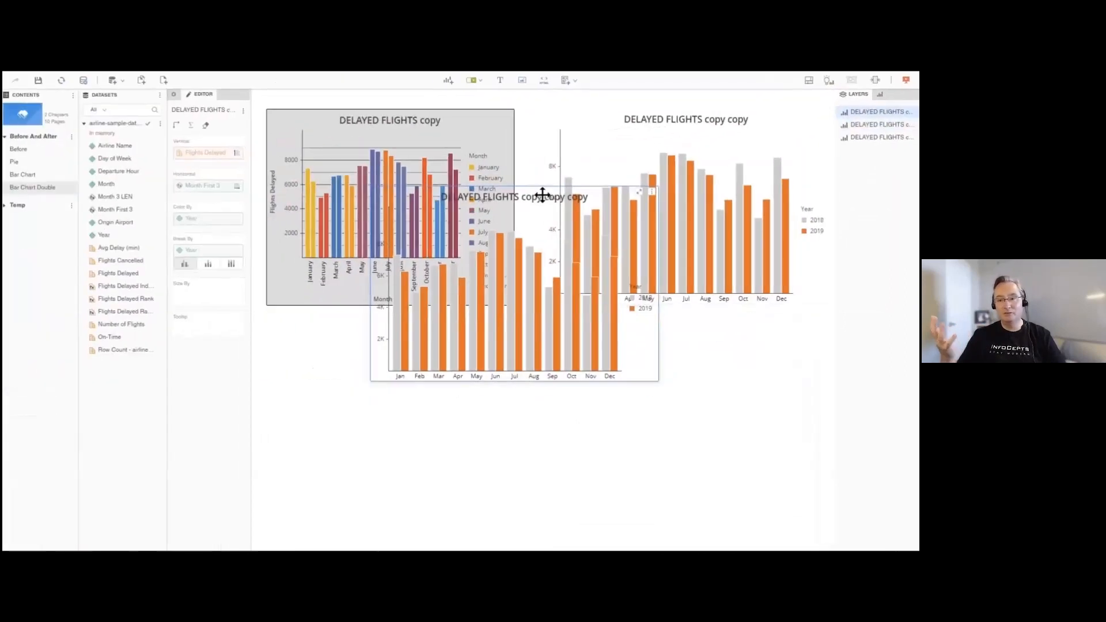
{"action": "left_click_drag", "start_coordinate": [542, 195], "coordinate": [714, 344]}
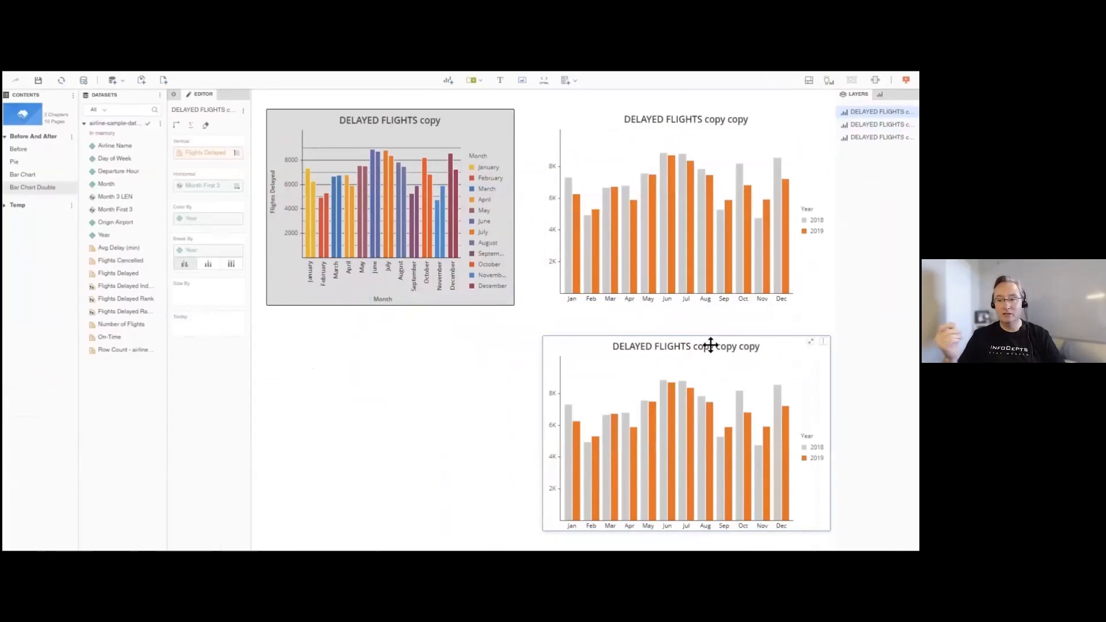
- Rename the duplicated chart as Monthly flight delays VS previous year
{"action": "double_click", "coordinate": [710, 344]}
{"action": "type", "text": "Monthly flight delays Vs previous year"}
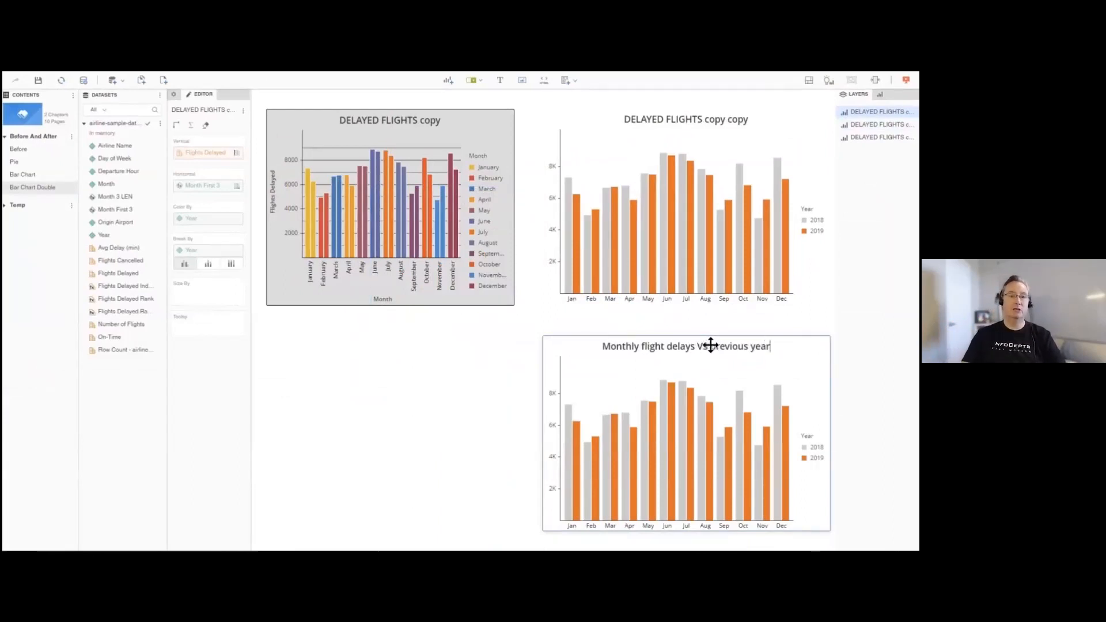
{"action": "key", "text": "Return"}
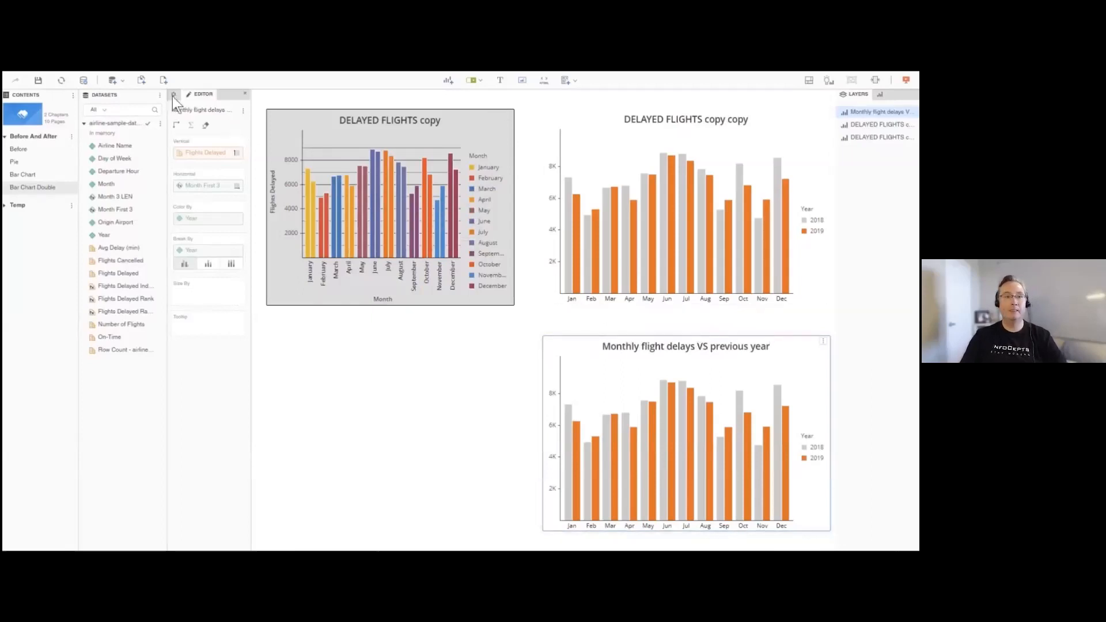
- Recolour the title of the Monthly flight delays VS previous year chart light grey and align it left
{"action": "left_click", "coordinate": [173, 95]}
{"action": "left_click", "coordinate": [209, 128]}
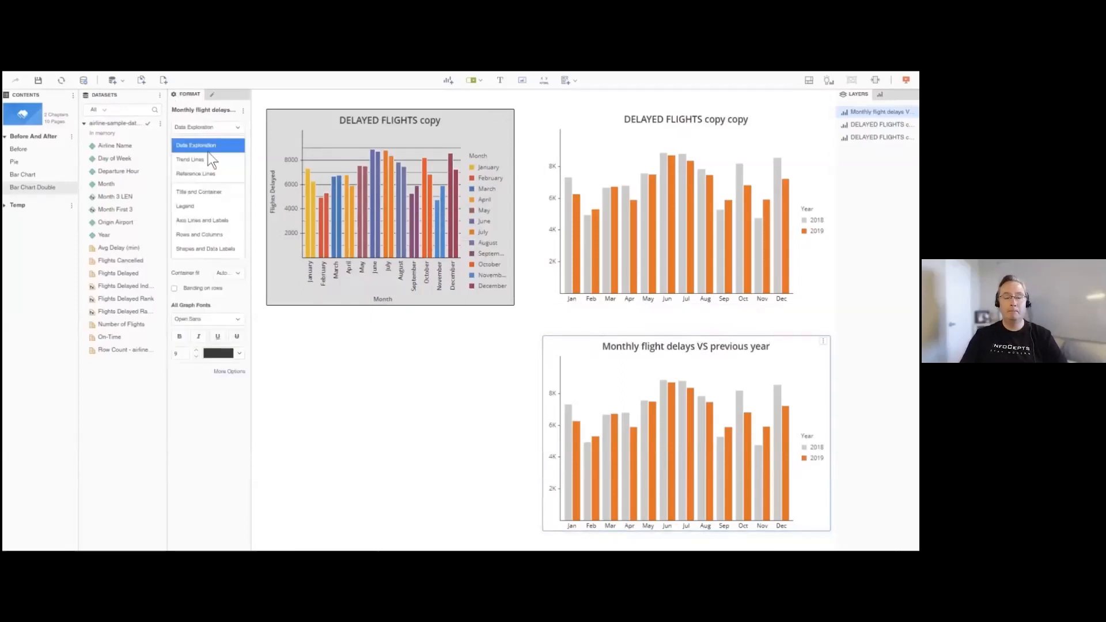
{"action": "left_click", "coordinate": [202, 191]}
{"action": "left_click", "coordinate": [239, 207]}
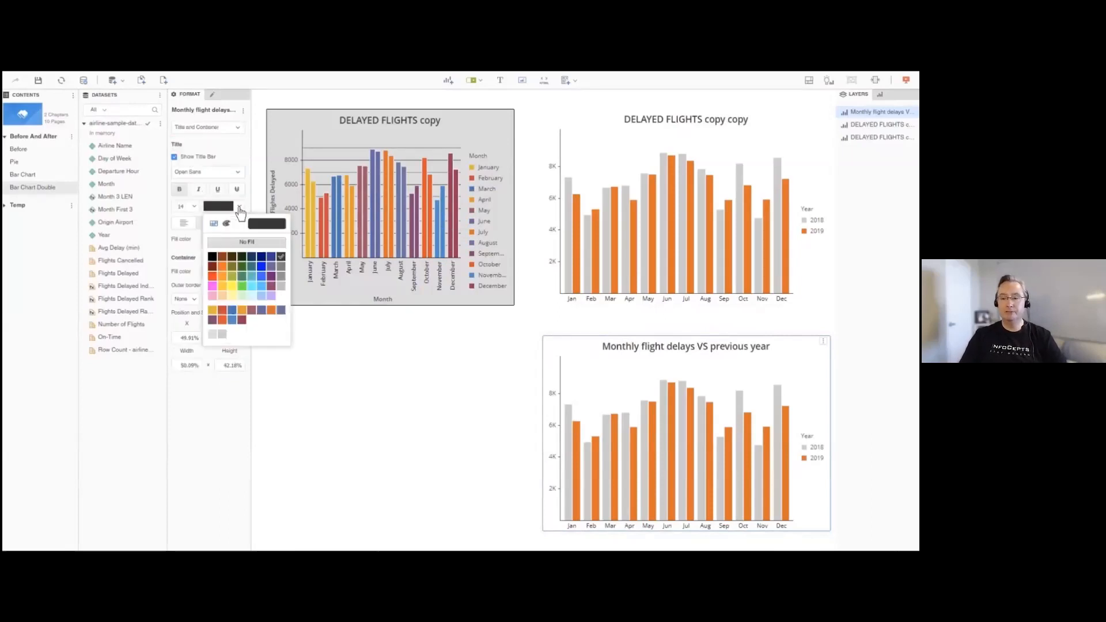
{"action": "left_click", "coordinate": [281, 285]}
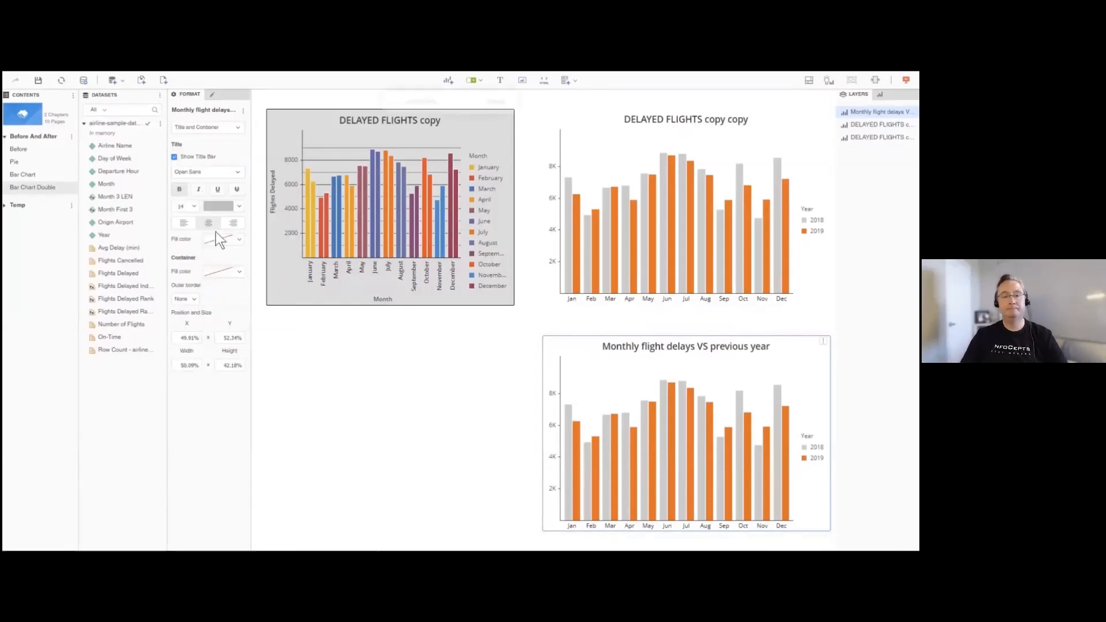
{"action": "left_click", "coordinate": [182, 223]}
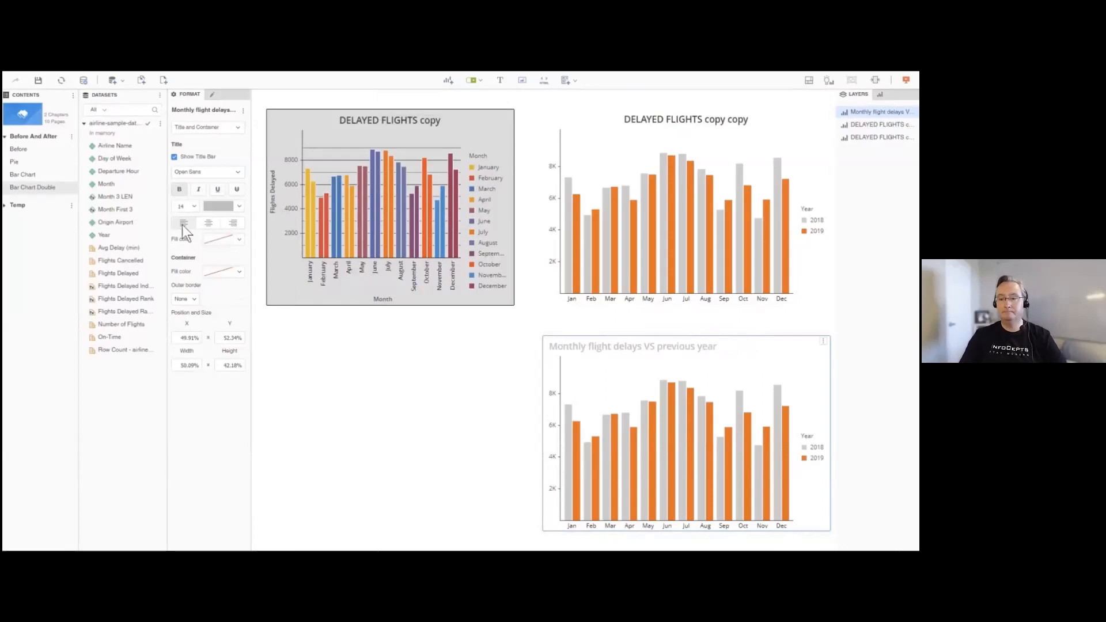
{"action": "left_click", "coordinate": [435, 381]}
{"action": "left_click", "coordinate": [602, 351]}
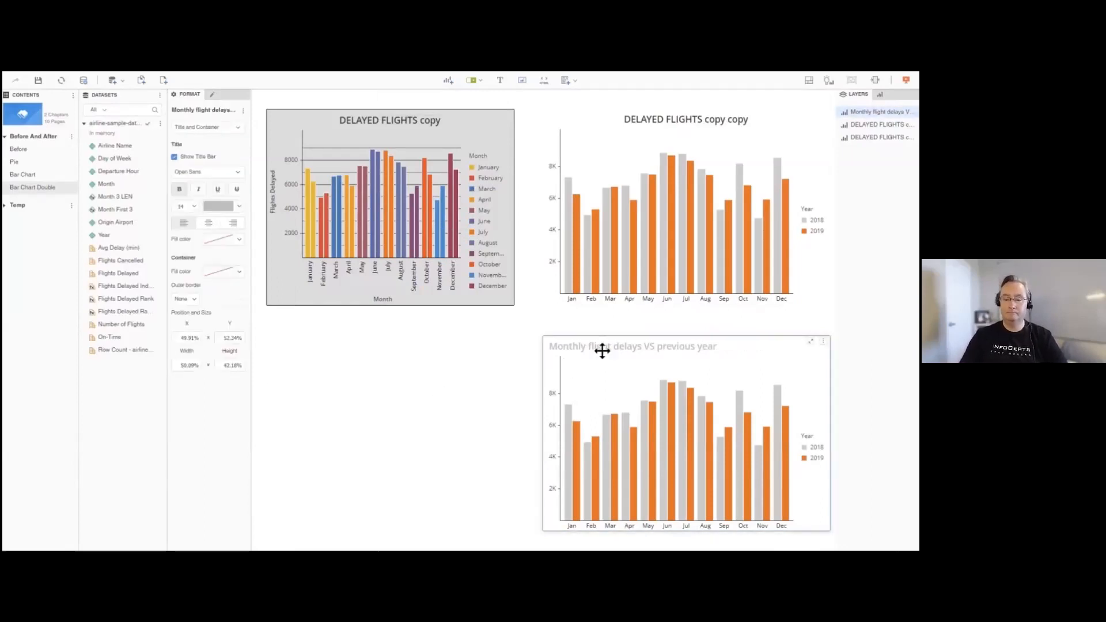
- Convert the Monthly flight delays VS previous year chart to a line chart and move it left, between the two upper charts
{"action": "left_click", "coordinate": [879, 97]}
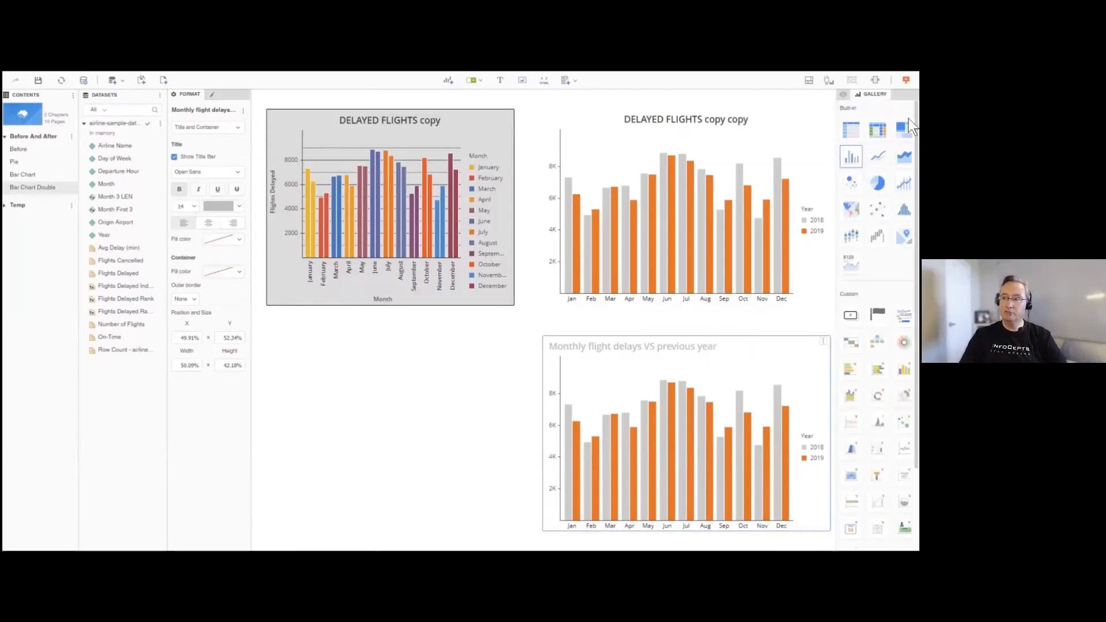
{"action": "left_click", "coordinate": [880, 161]}
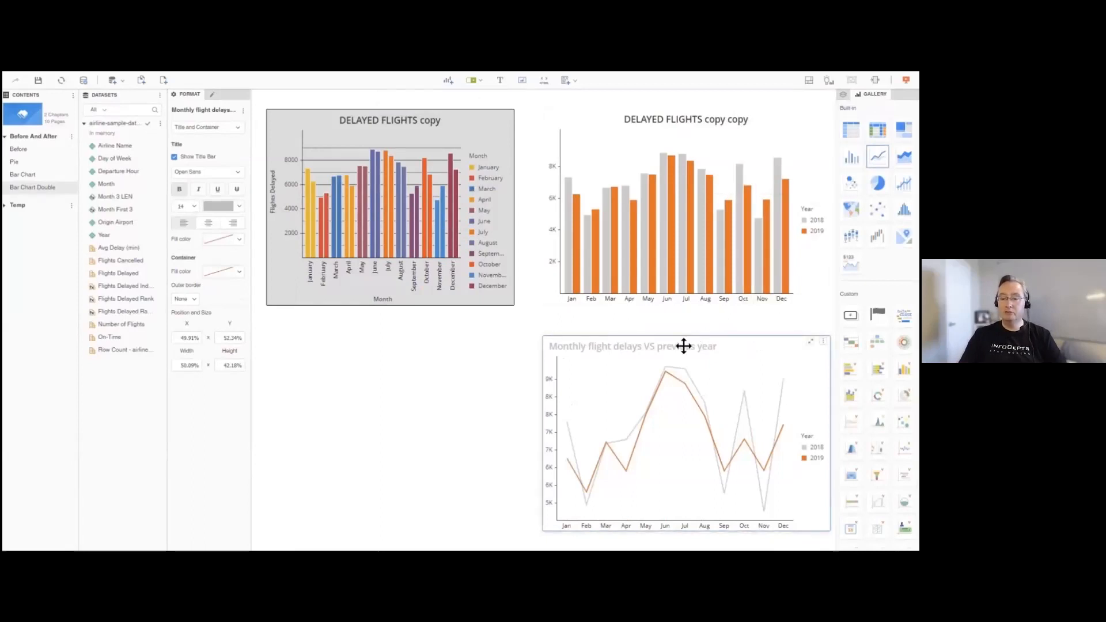
{"action": "left_click_drag", "start_coordinate": [588, 357], "coordinate": [531, 357]}
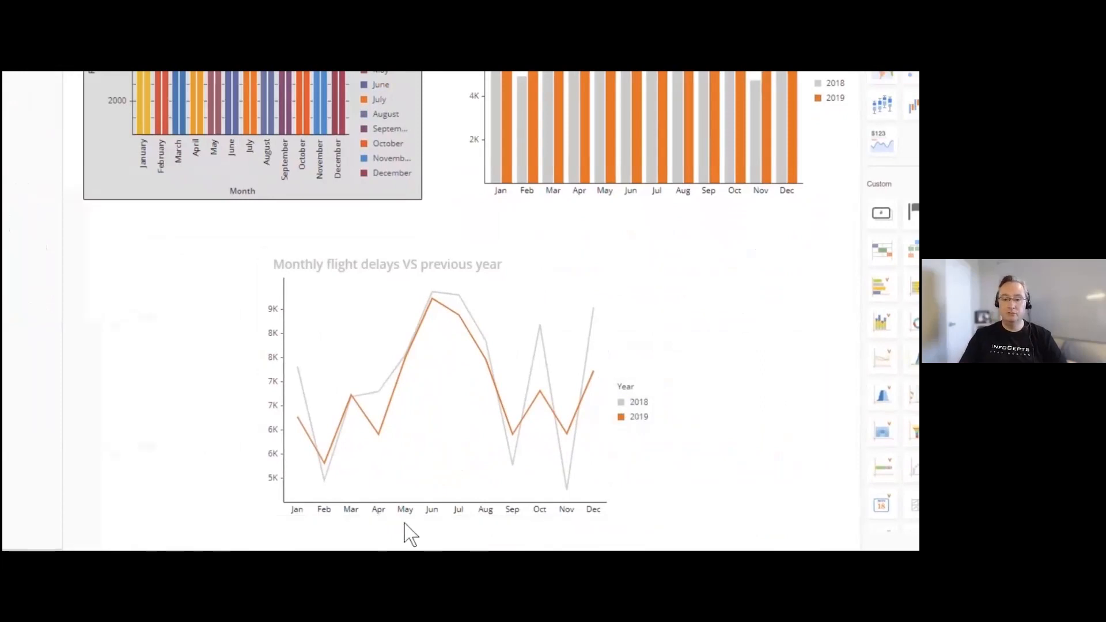
- Recolour the month labels and the Flights Delayed axis labels of the line chart light grey
{"action": "right_click", "coordinate": [347, 513]}
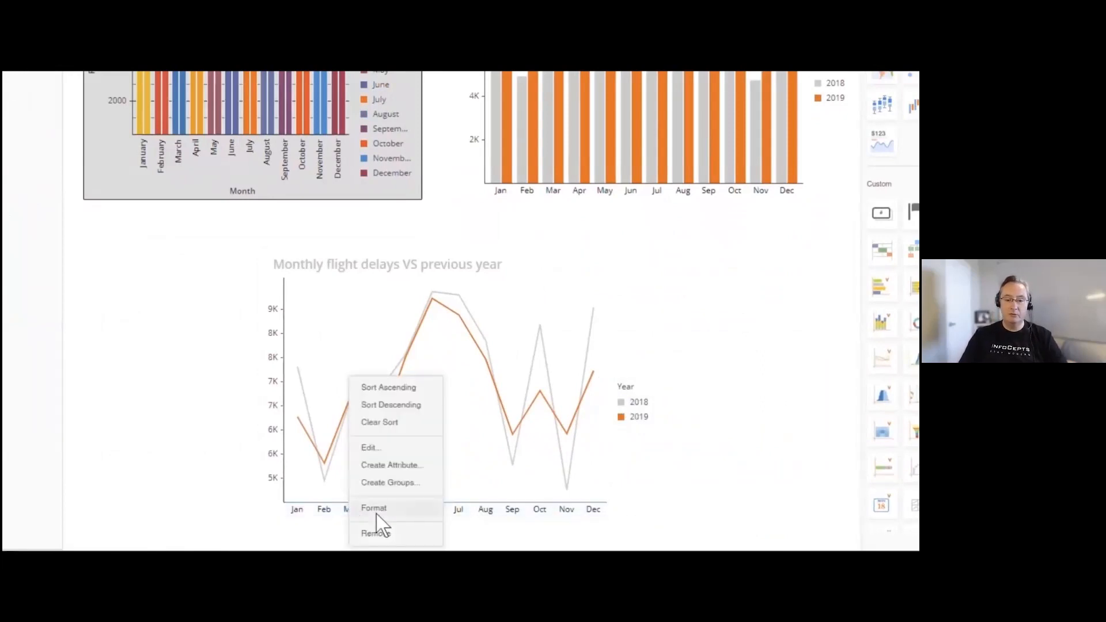
{"action": "left_click", "coordinate": [375, 508]}
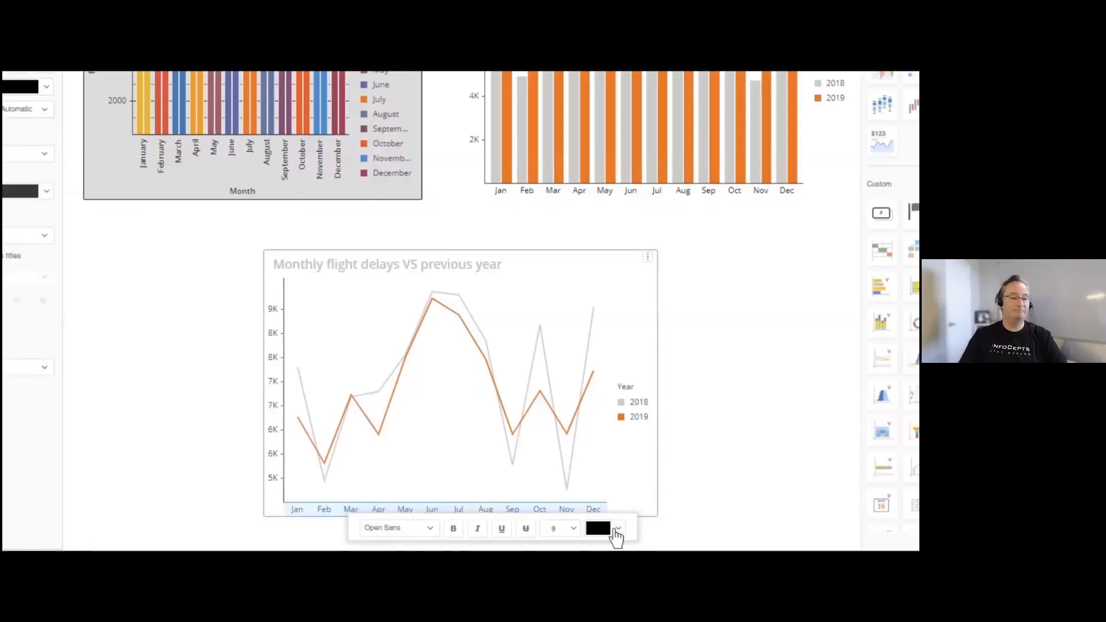
{"action": "left_click", "coordinate": [615, 528]}
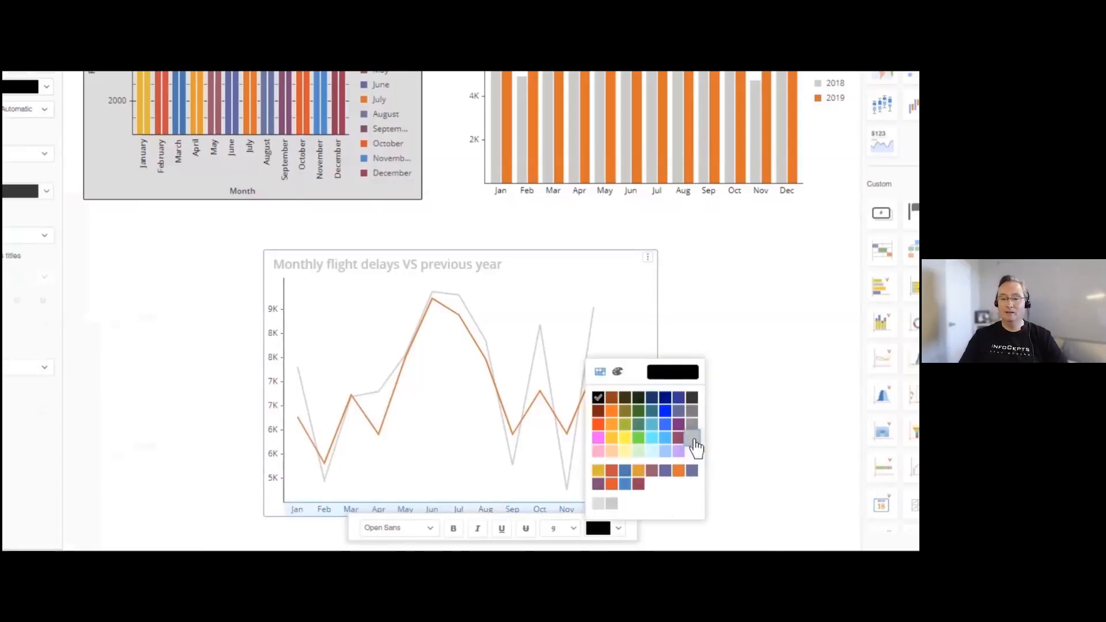
{"action": "left_click", "coordinate": [693, 439]}
{"action": "right_click", "coordinate": [273, 455]}
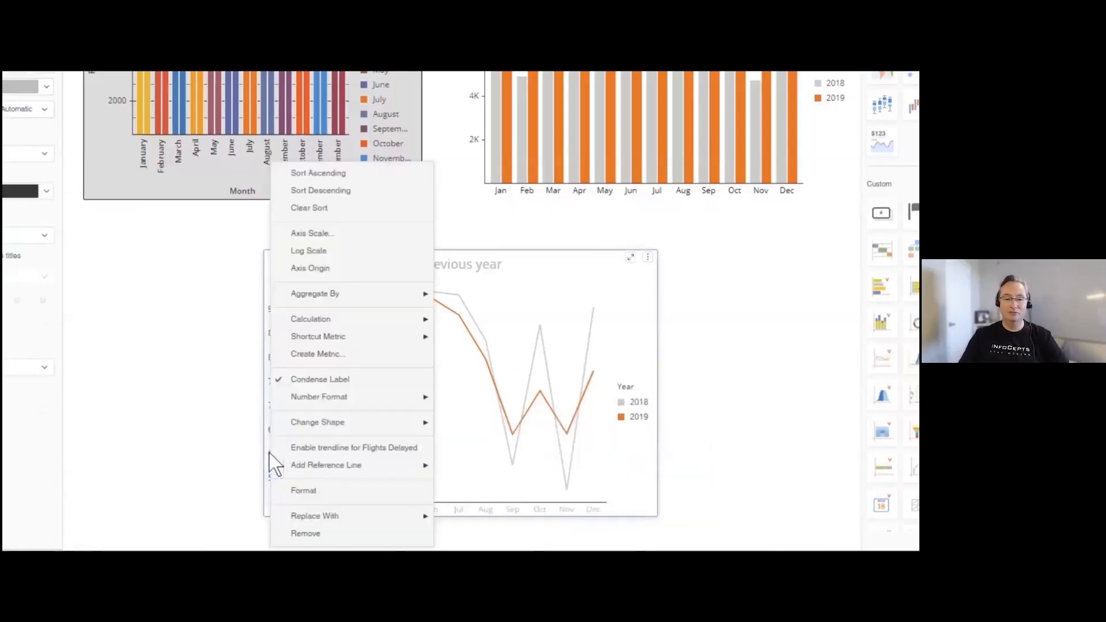
{"action": "left_click", "coordinate": [331, 493]}
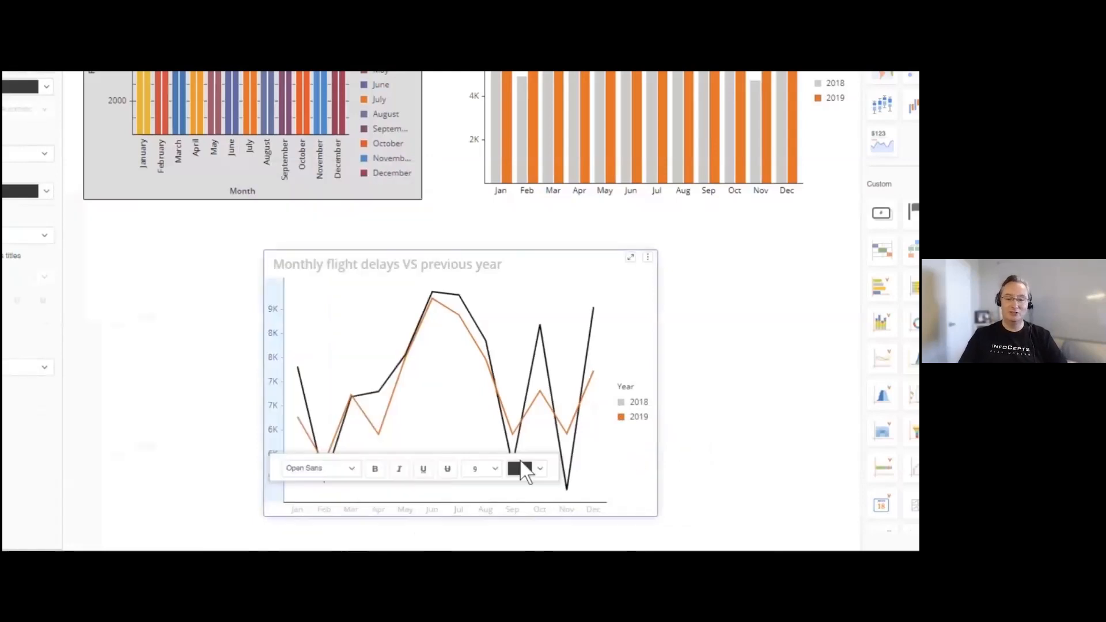
{"action": "left_click", "coordinate": [540, 471]}
{"action": "left_click", "coordinate": [613, 378]}
{"action": "left_click", "coordinate": [747, 379]}
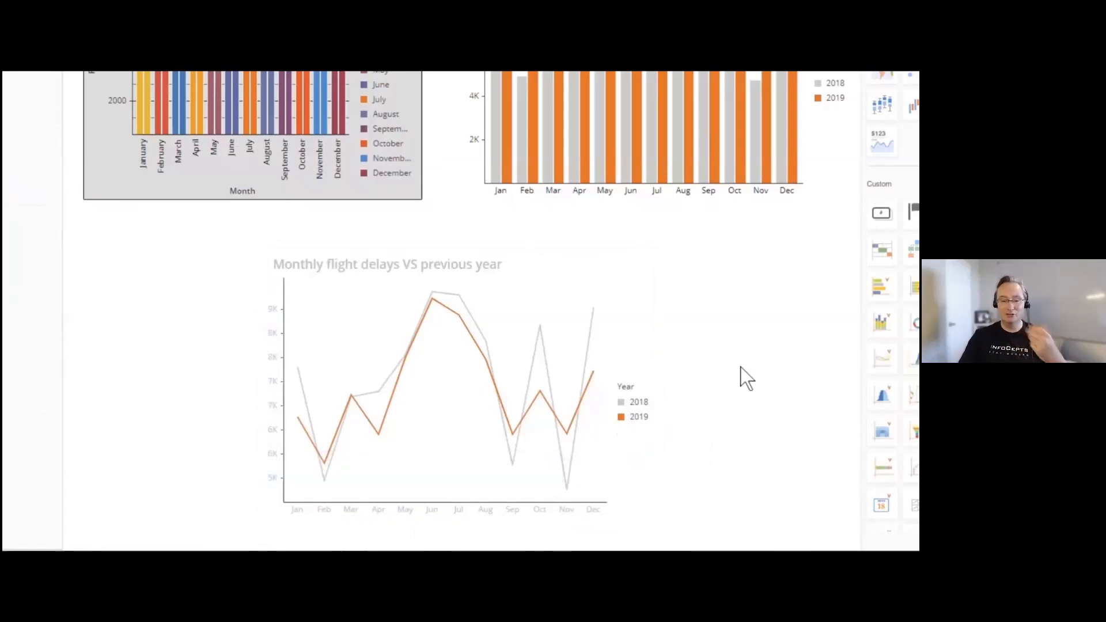
- Recolour the Year legend text of the line chart light grey
{"action": "right_click", "coordinate": [645, 412]}
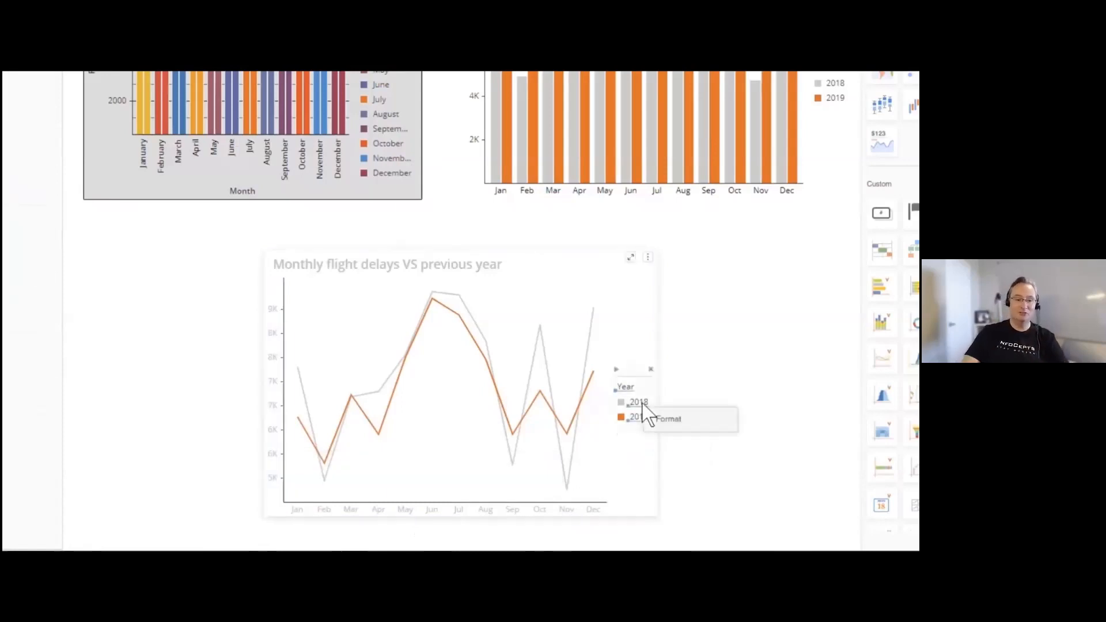
{"action": "left_click", "coordinate": [671, 429]}
{"action": "left_click", "coordinate": [904, 419]}
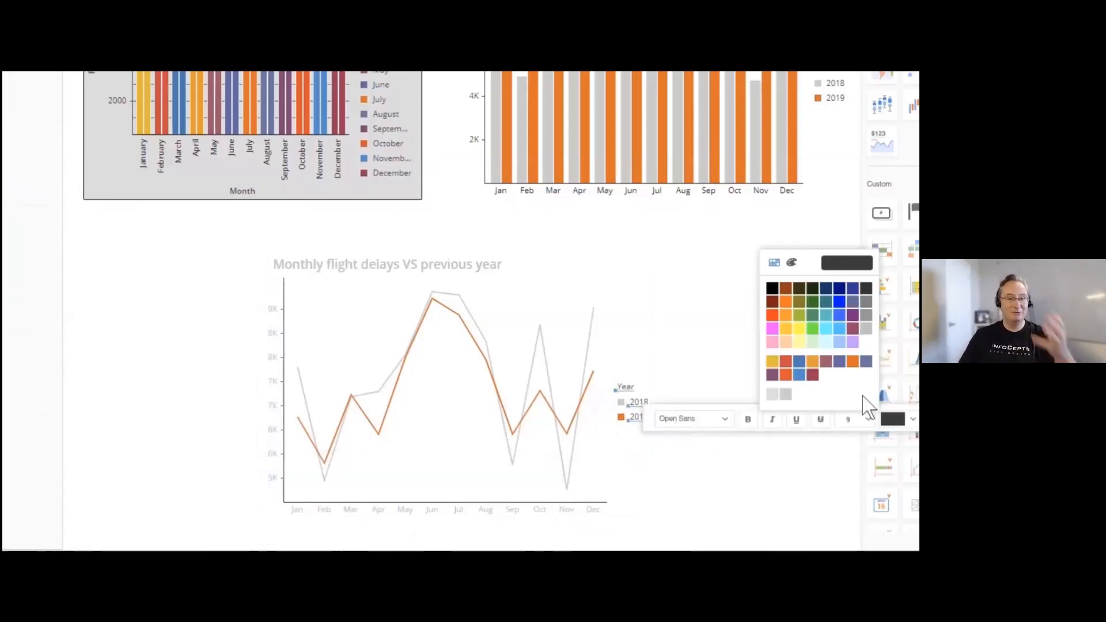
{"action": "left_click", "coordinate": [868, 343]}
{"action": "left_click", "coordinate": [727, 475]}
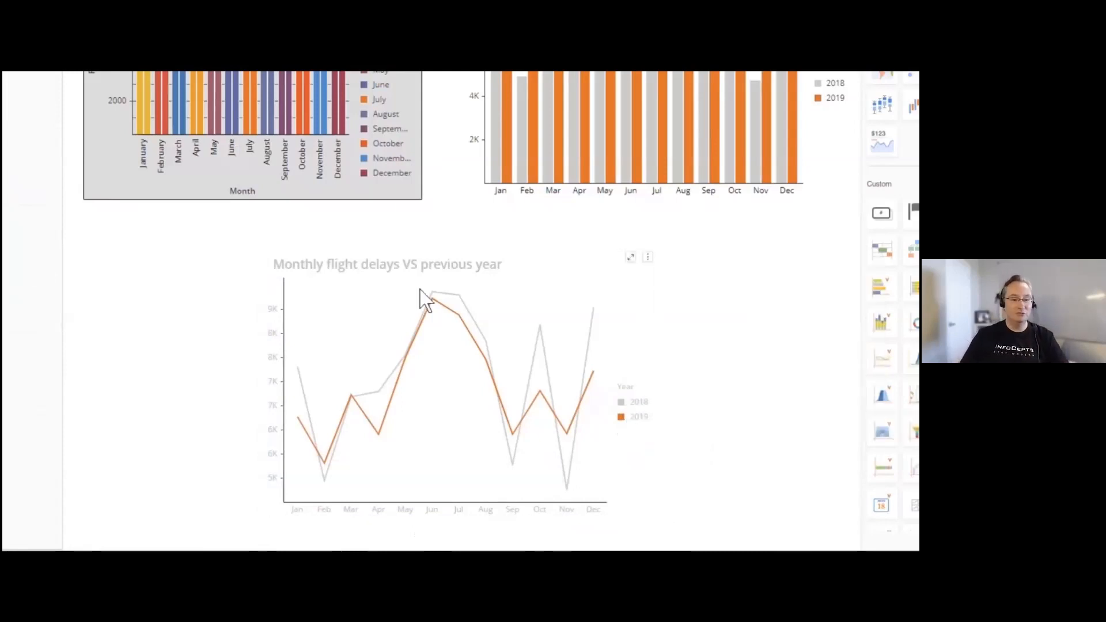
- Recolour the vertical and horizontal axis lines of the line chart light grey
{"action": "right_click", "coordinate": [286, 282]}
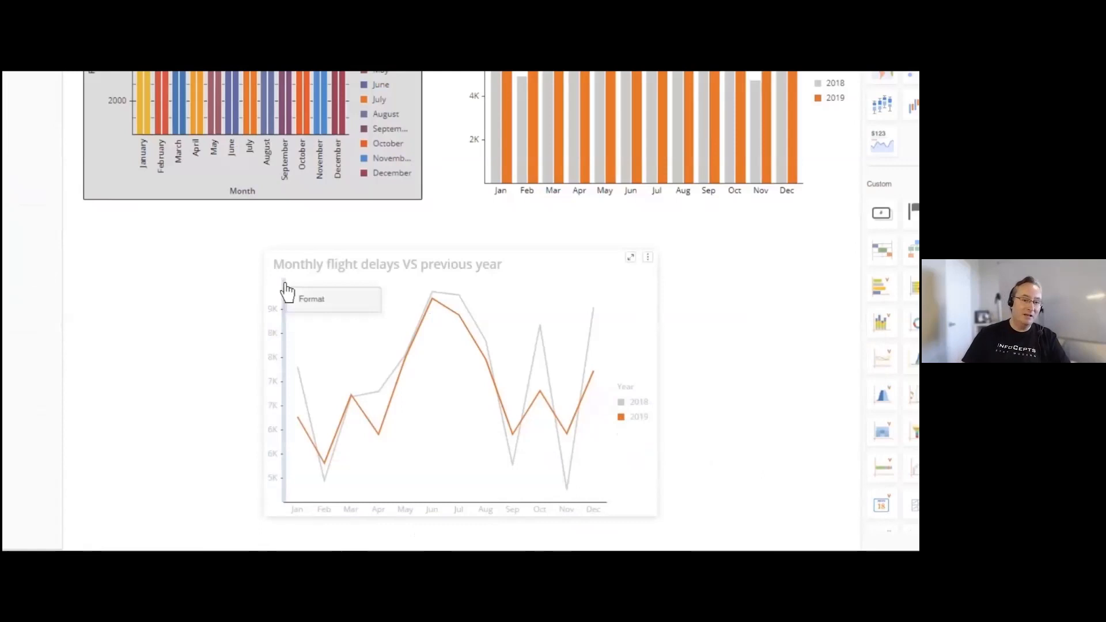
{"action": "left_click", "coordinate": [316, 300]}
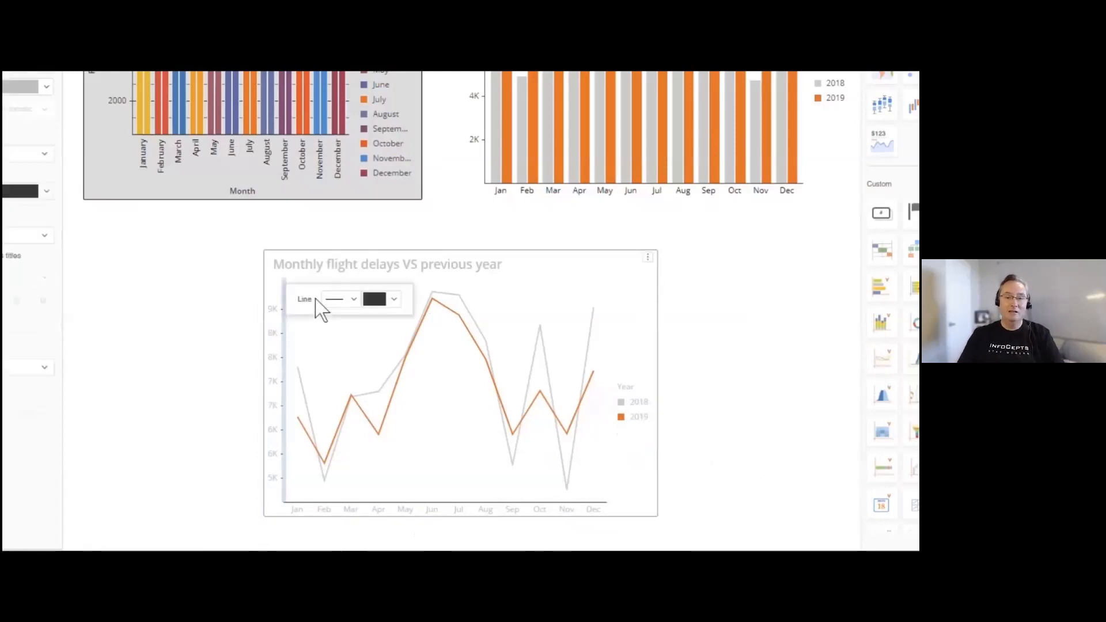
{"action": "left_click", "coordinate": [395, 299]}
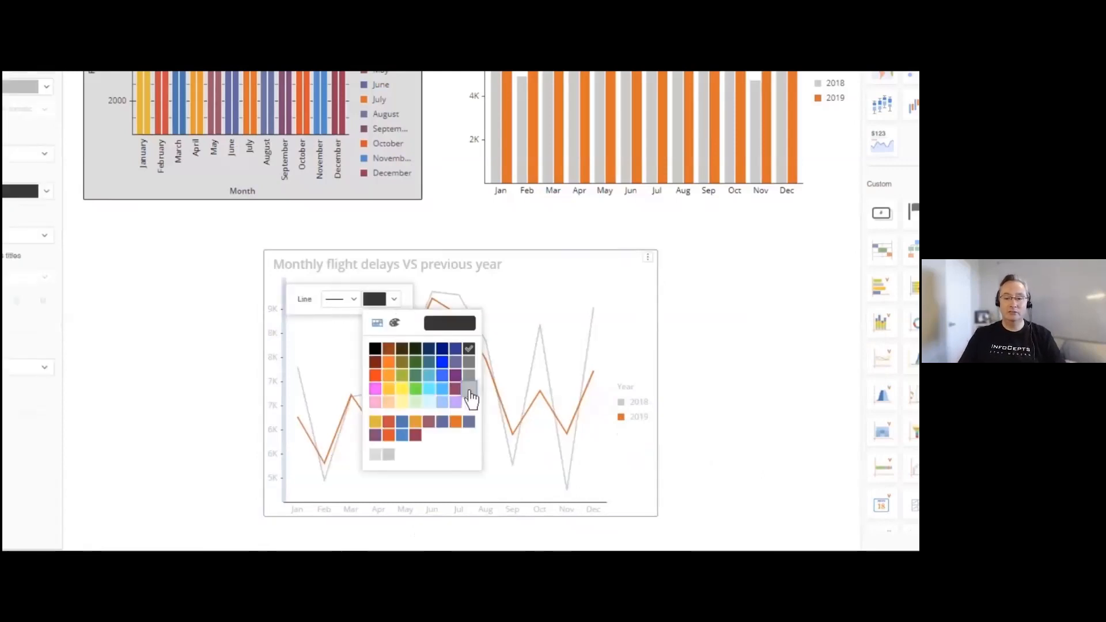
{"action": "left_click", "coordinate": [468, 389]}
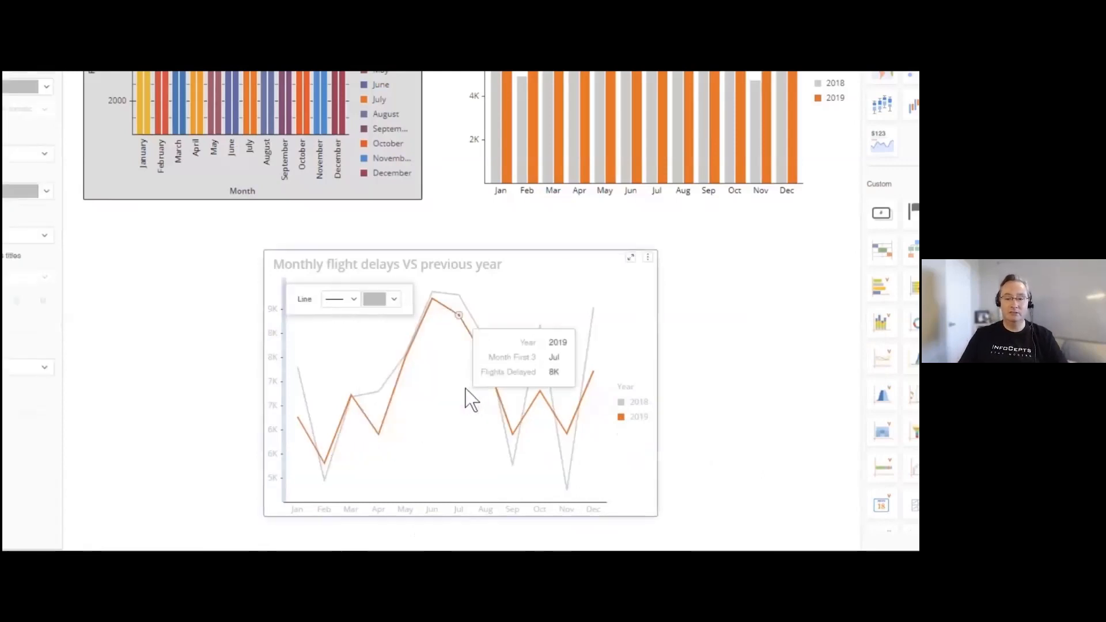
{"action": "right_click", "coordinate": [364, 505]}
{"action": "left_click", "coordinate": [389, 516]}
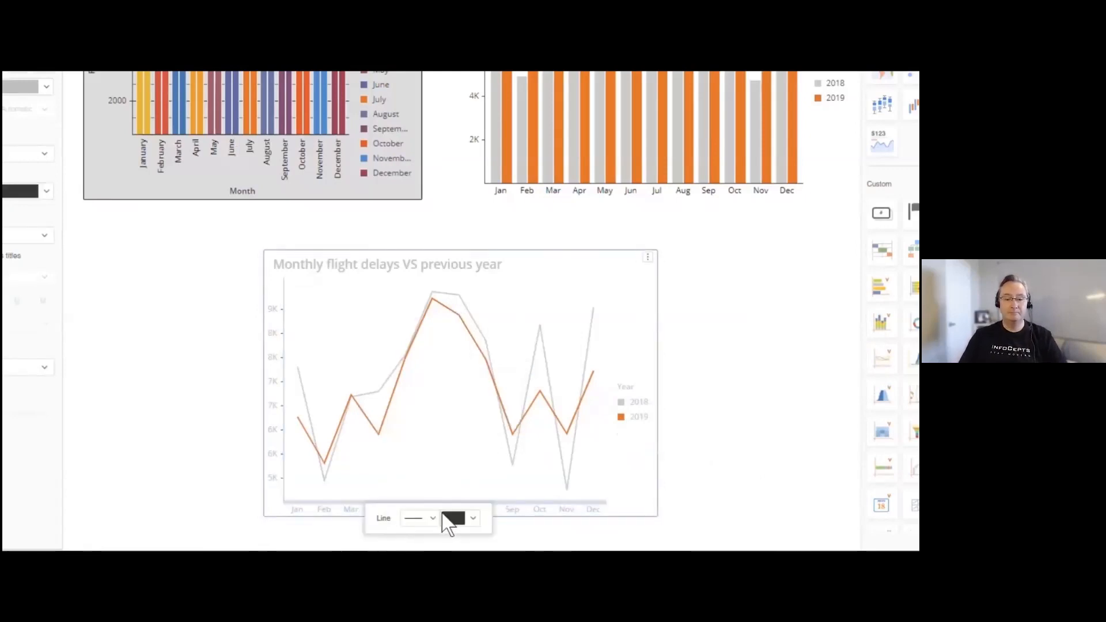
{"action": "left_click", "coordinate": [473, 519]}
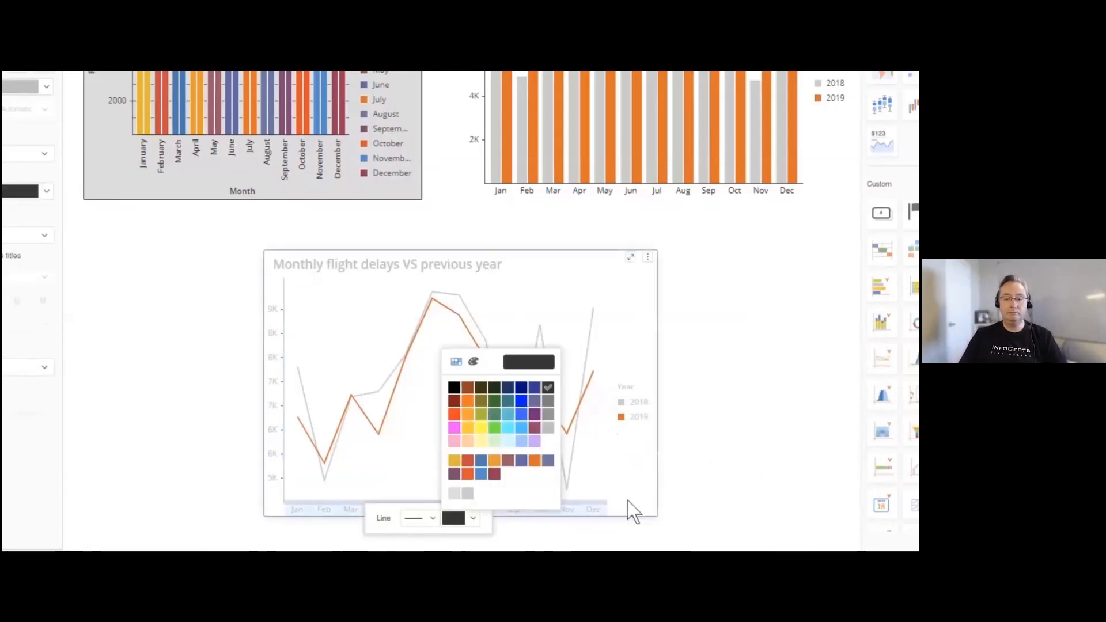
{"action": "left_click", "coordinate": [550, 438]}
{"action": "left_click", "coordinate": [741, 414]}
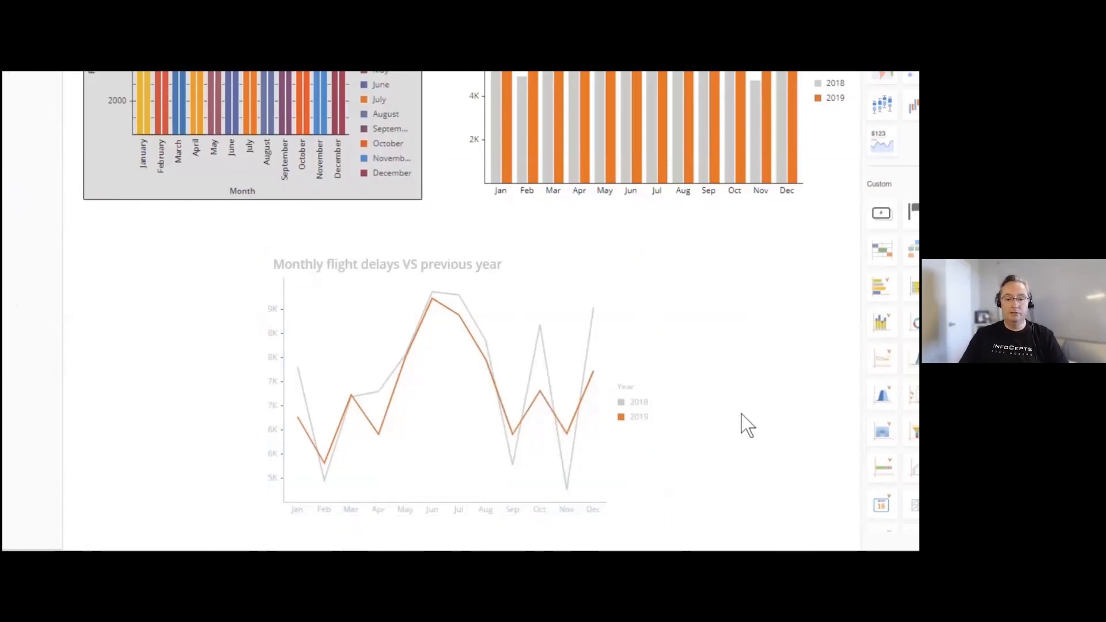
- Make the vertical axis of the Monthly flight delays VS previous year chart start at zero in its Data Exploration settings
{"action": "mouse_move", "coordinate": [330, 482]}
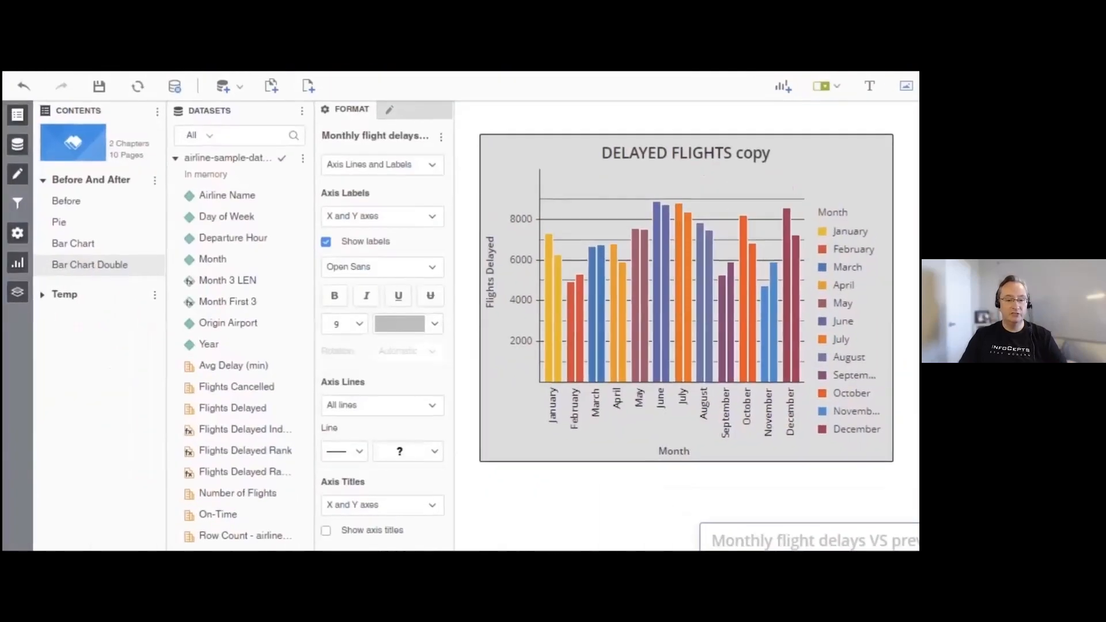
{"action": "left_click", "coordinate": [403, 165]}
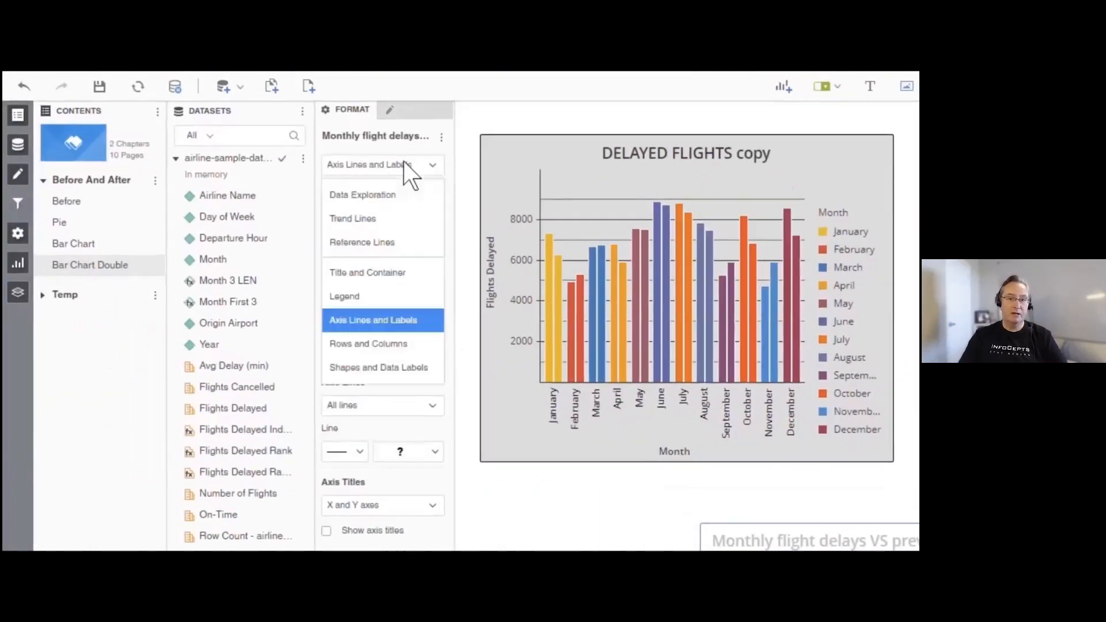
{"action": "left_click", "coordinate": [392, 196]}
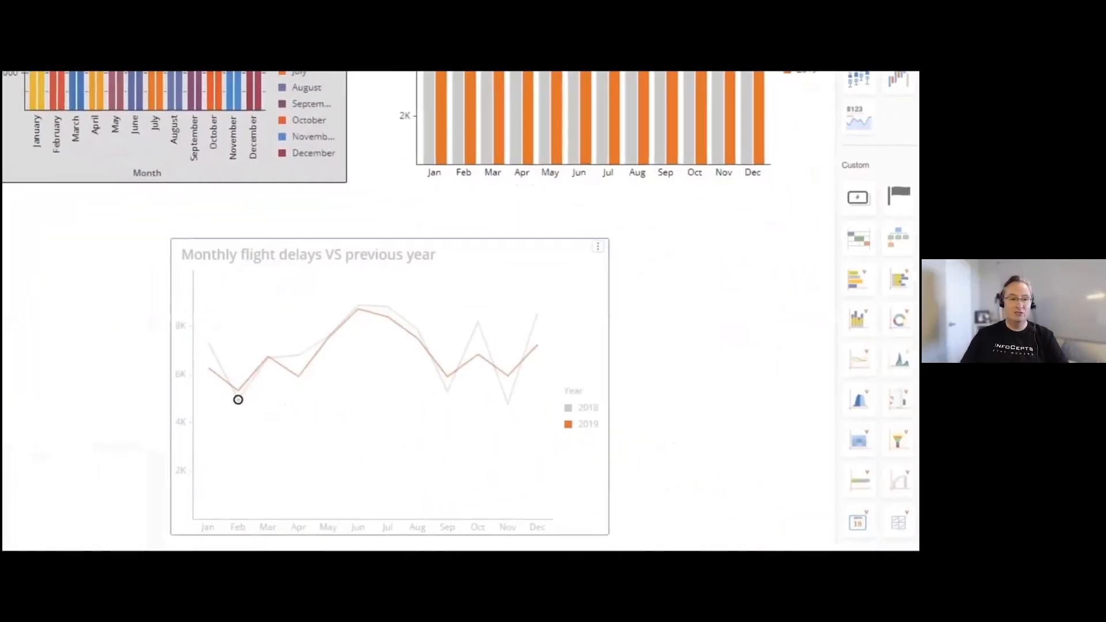
- Copy the FLIGHT STATS grid from the Before page to a new page
{"action": "mouse_move", "coordinate": [231, 409]}
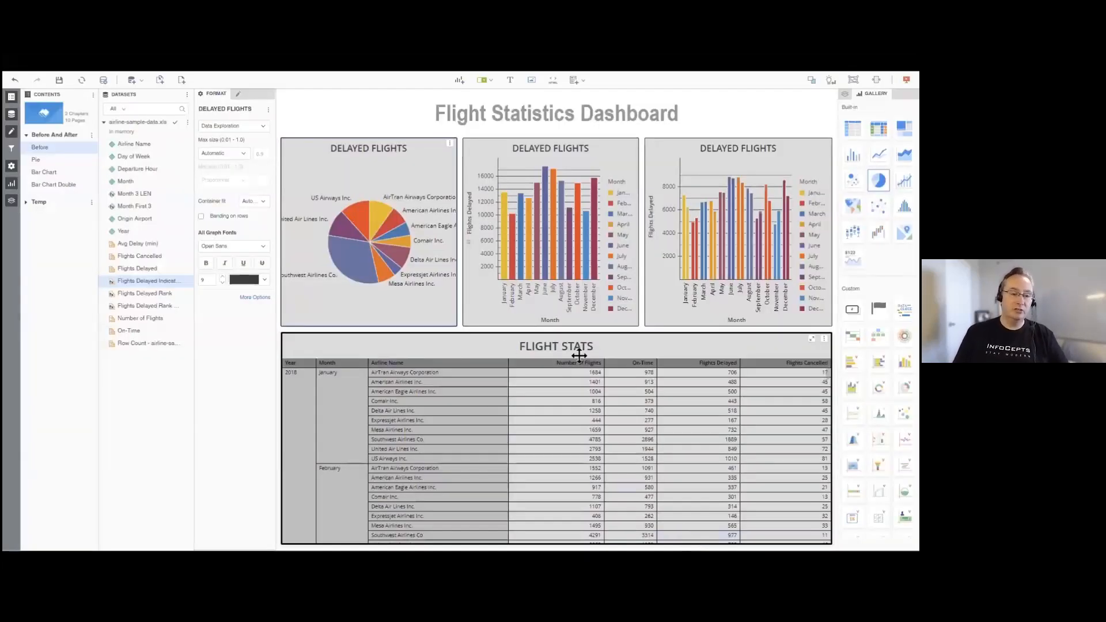
{"action": "left_click", "coordinate": [596, 344]}
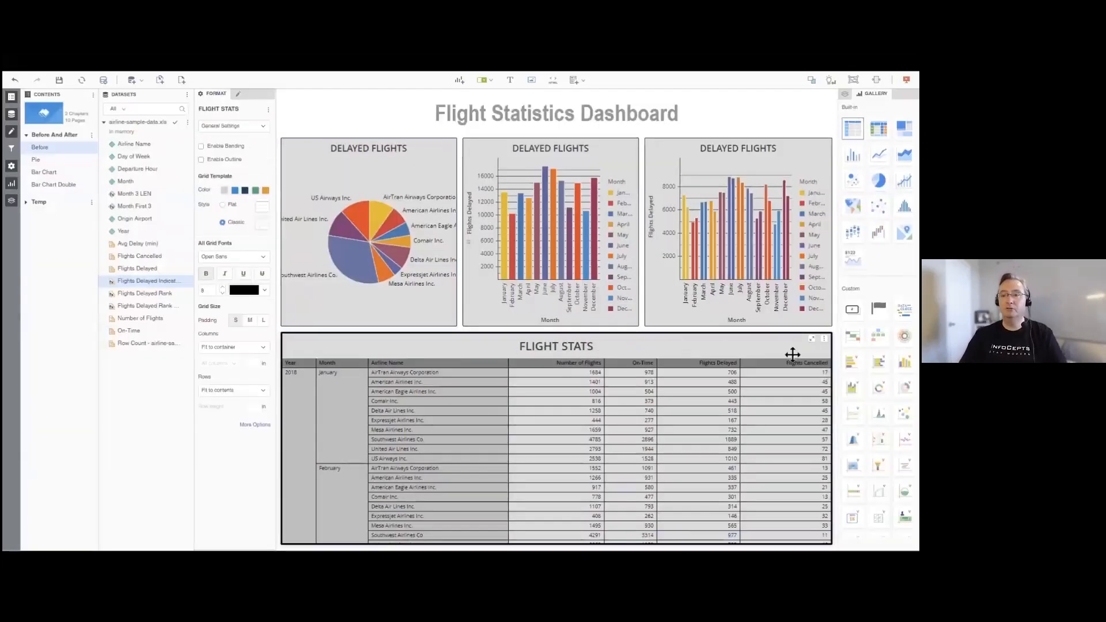
{"action": "left_click", "coordinate": [825, 340]}
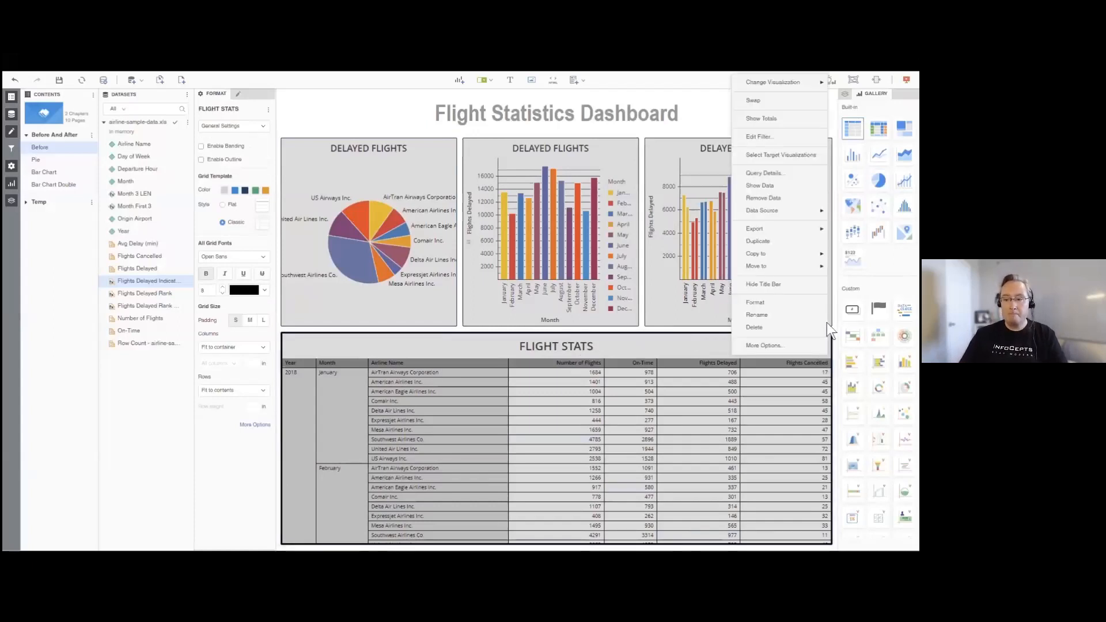
{"action": "mouse_move", "coordinate": [811, 251]}
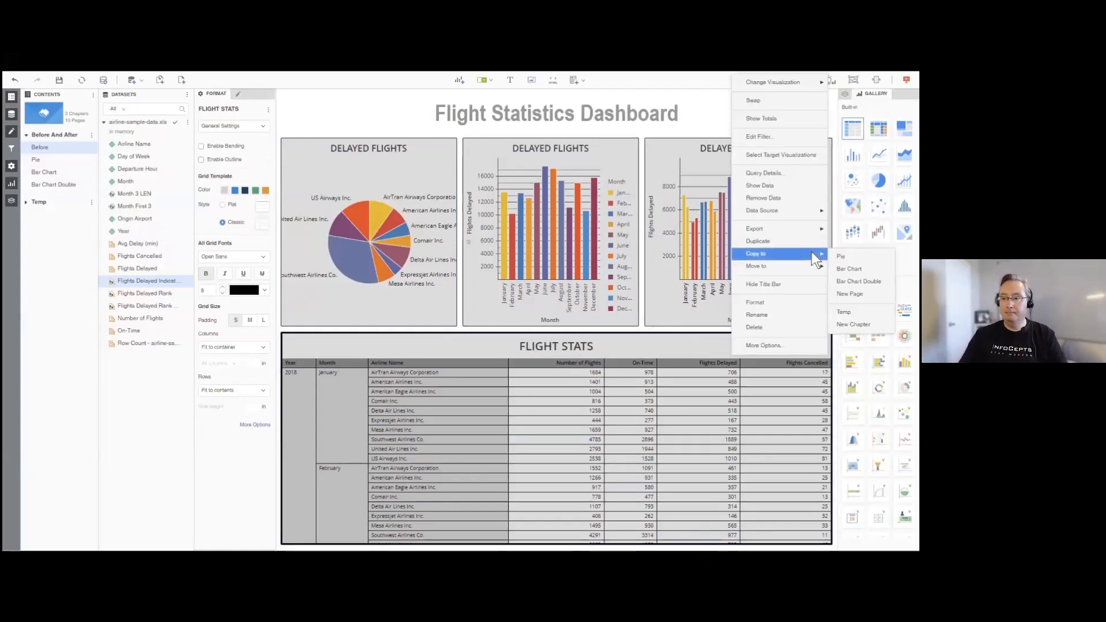
{"action": "left_click", "coordinate": [852, 293]}
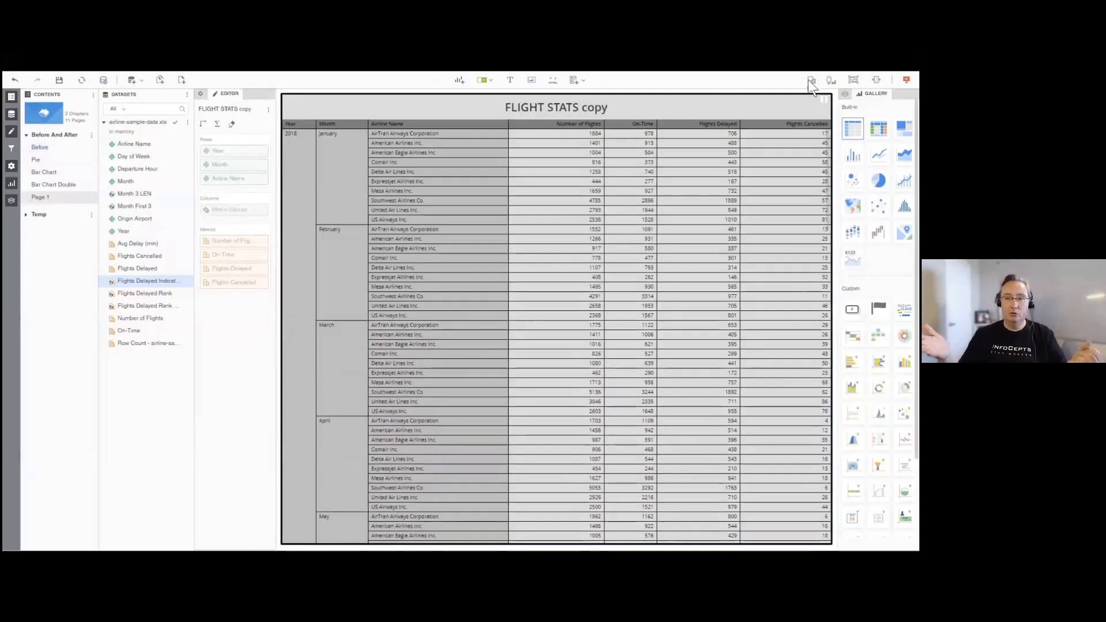
- Convert the new page to free-form layout and rename the page as Grid
{"action": "left_click", "coordinate": [811, 80]}
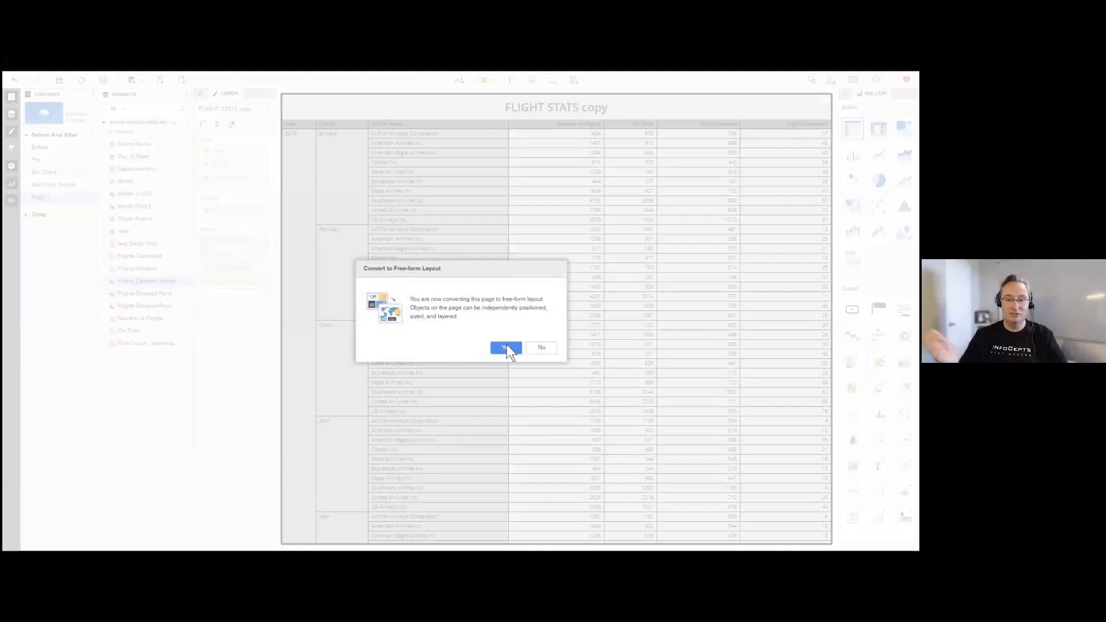
{"action": "left_click", "coordinate": [506, 346]}
{"action": "right_click", "coordinate": [43, 195]}
{"action": "left_click", "coordinate": [62, 230]}
{"action": "type", "text": "Grid"}
{"action": "key", "text": "Return"}
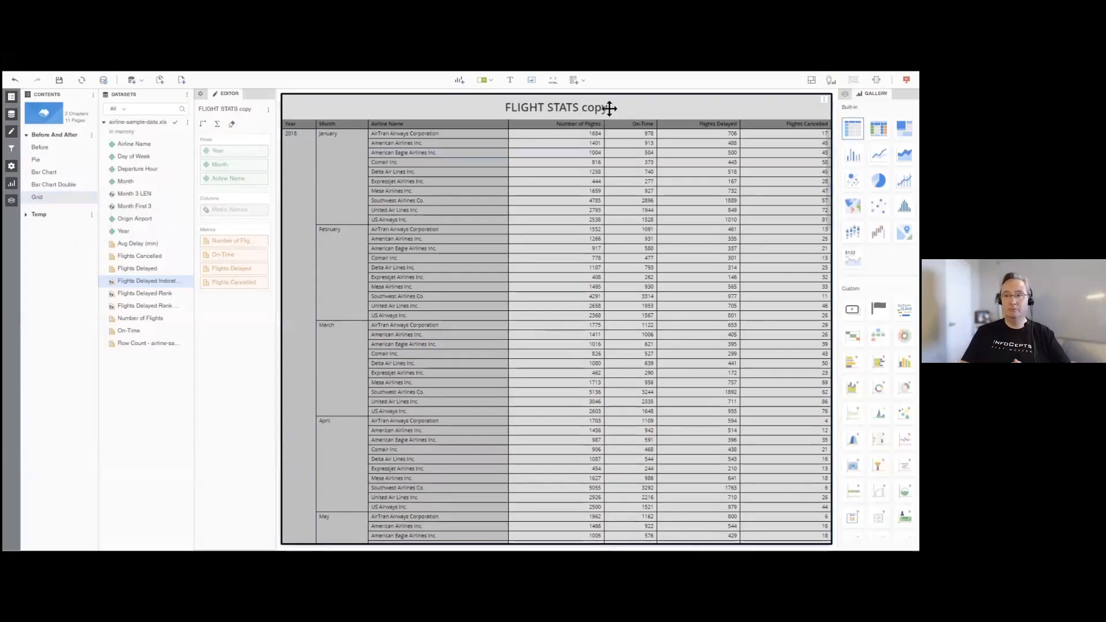
- Shrink the FLIGHT STATS copy grid to the page's upper half and place a duplicate of it directly below
{"action": "left_click_drag", "start_coordinate": [648, 543], "coordinate": [625, 322]}
{"action": "left_click", "coordinate": [627, 356]}
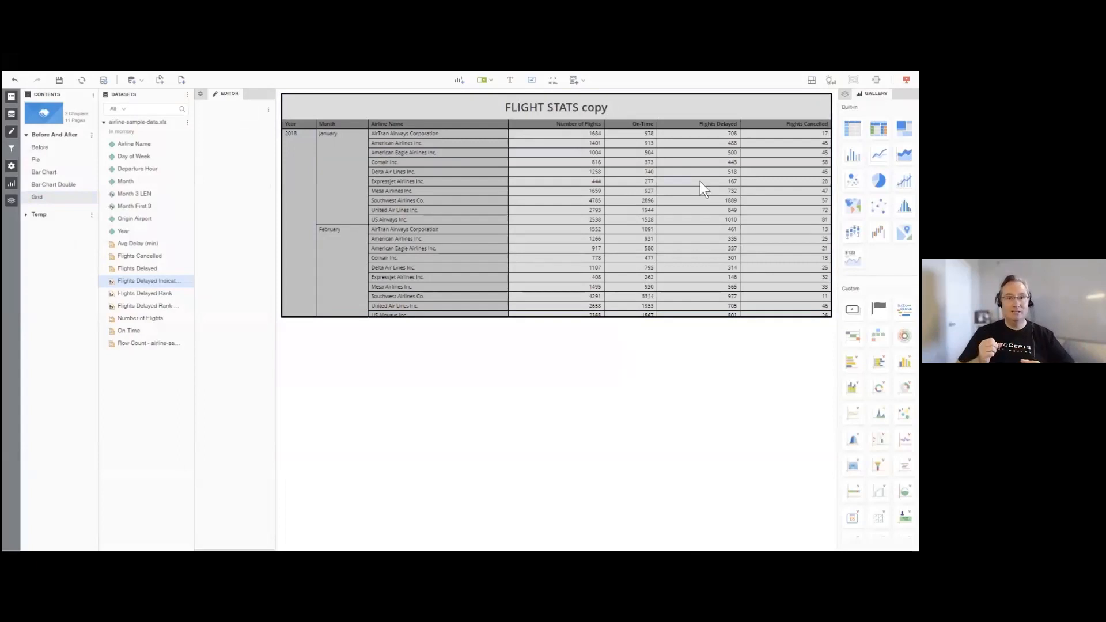
{"action": "left_click", "coordinate": [824, 101]}
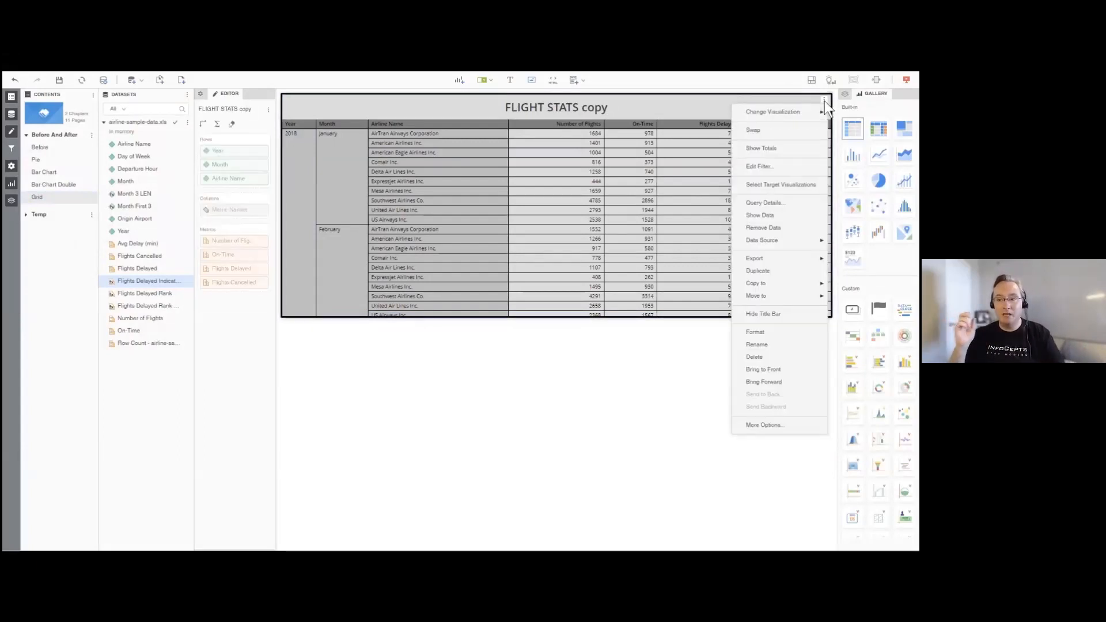
{"action": "left_click", "coordinate": [758, 271]}
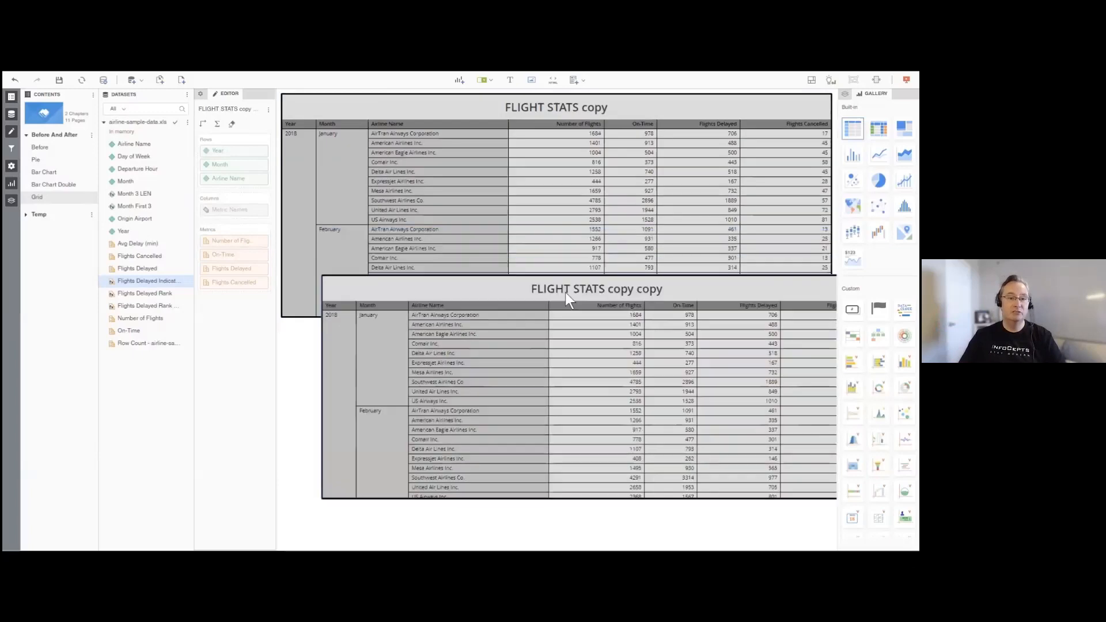
{"action": "left_click_drag", "start_coordinate": [531, 342], "coordinate": [526, 335]}
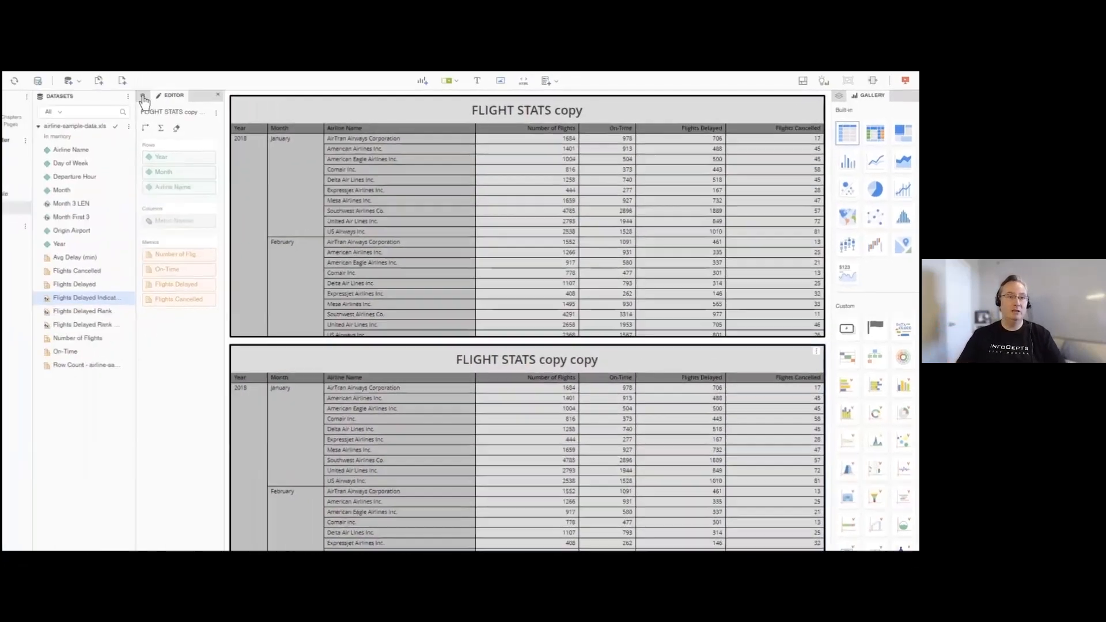
- Set the title bar fill of the lower FLIGHT STATS grid to No Fill
{"action": "left_click", "coordinate": [143, 97]}
{"action": "left_click", "coordinate": [125, 135]}
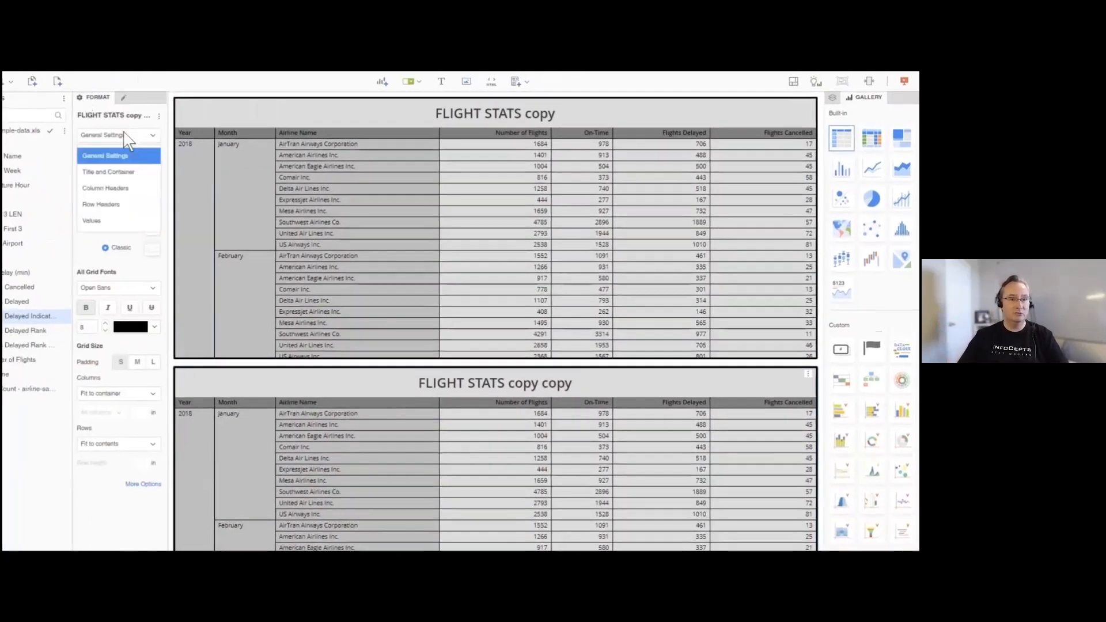
{"action": "left_click", "coordinate": [110, 172]}
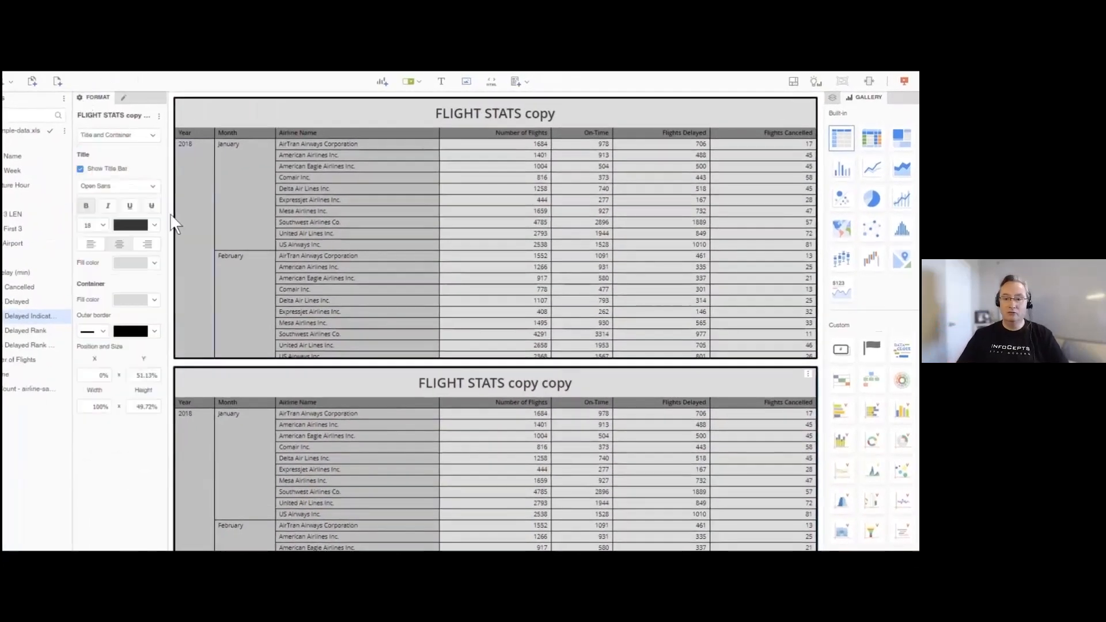
{"action": "left_click", "coordinate": [154, 263]}
{"action": "left_click", "coordinate": [163, 312]}
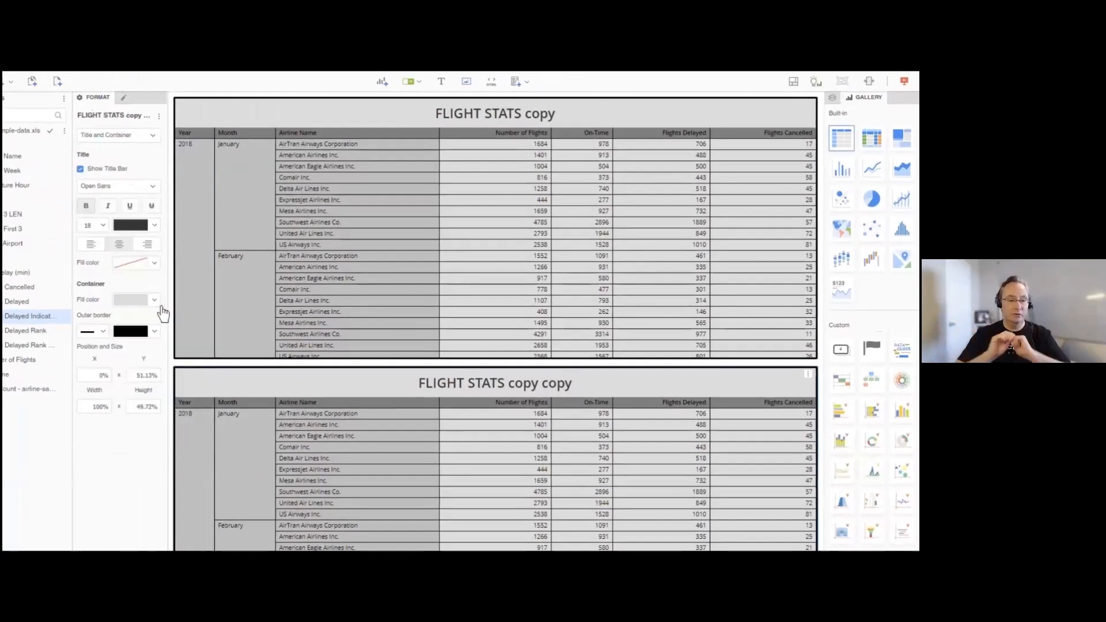
- Set the lower grid's container fill to No Fill and its outer border to None
{"action": "left_click", "coordinate": [155, 302]}
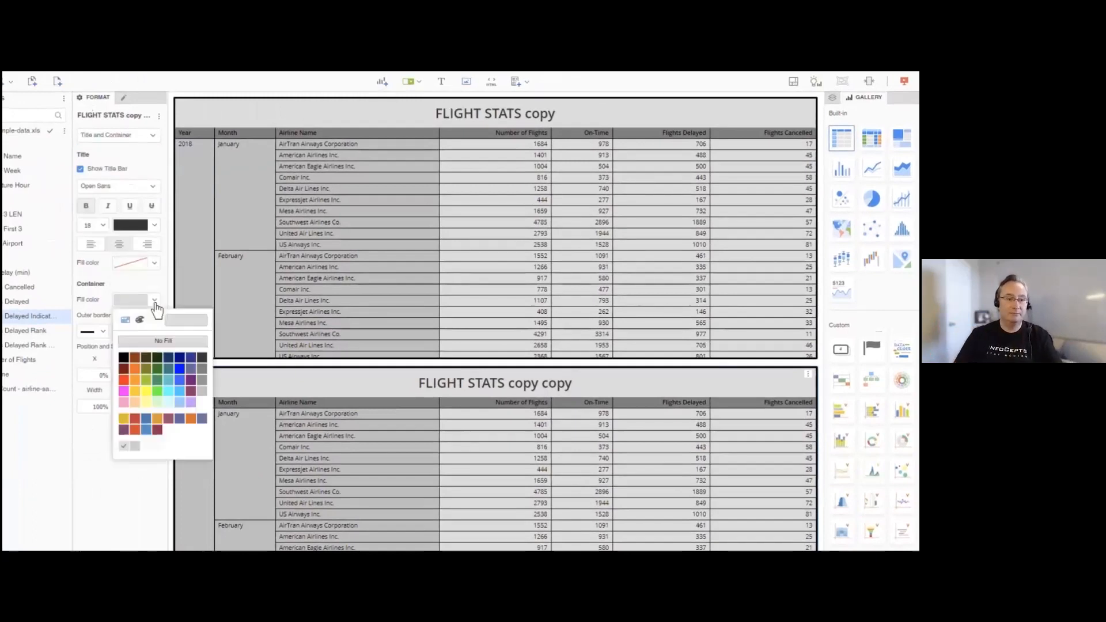
{"action": "left_click", "coordinate": [164, 347]}
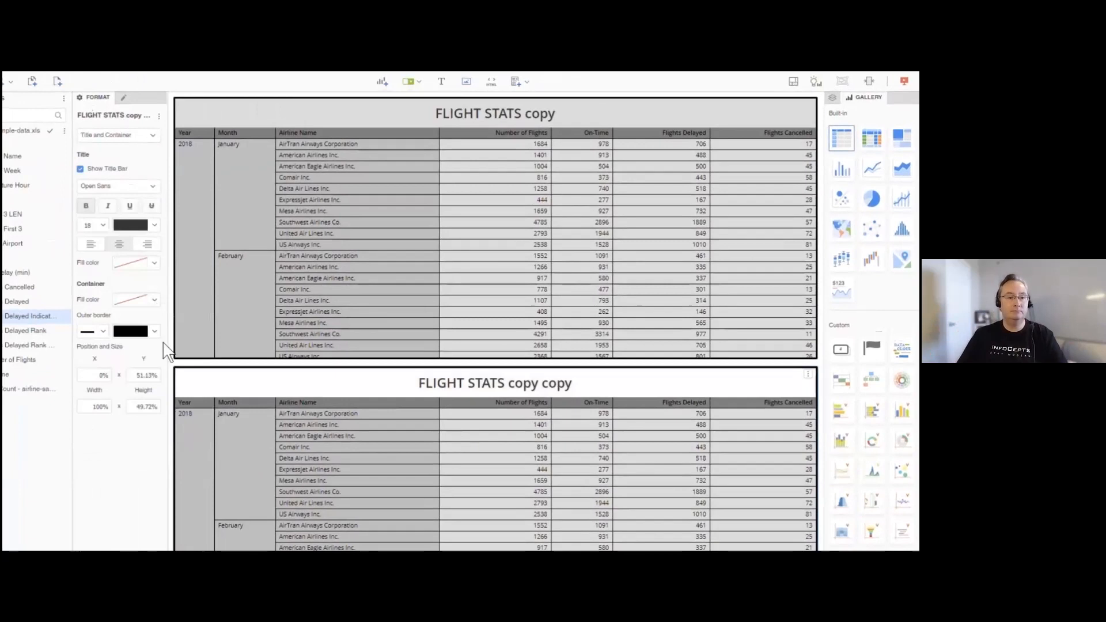
{"action": "left_click", "coordinate": [104, 334]}
{"action": "left_click", "coordinate": [96, 363]}
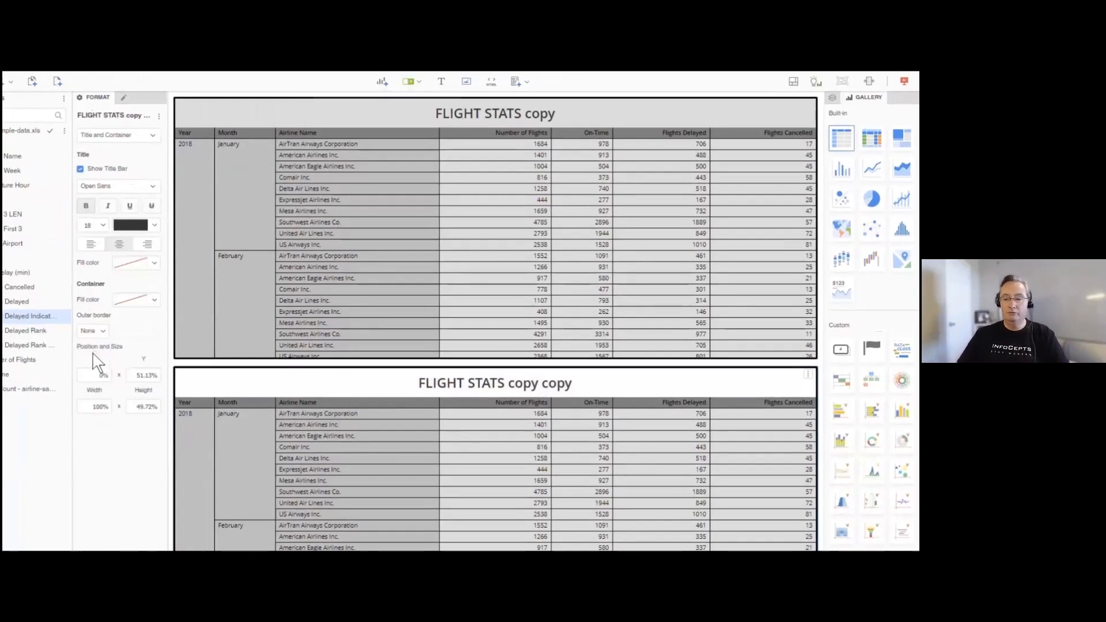
- Set the column header fill of the lower grid to No Fill
{"action": "left_click", "coordinate": [134, 139]}
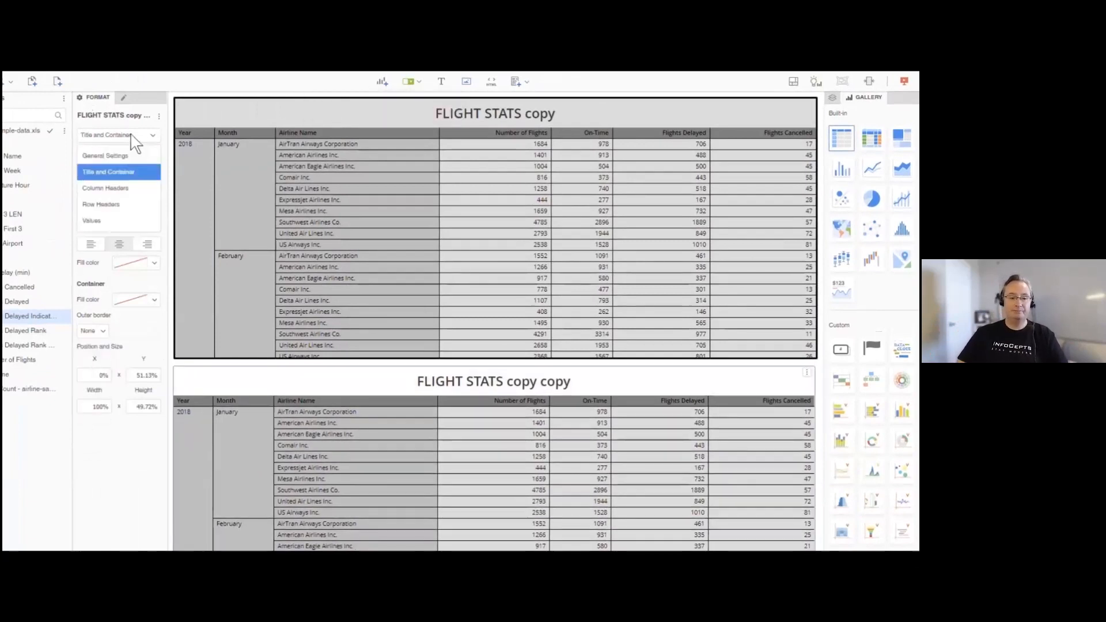
{"action": "left_click", "coordinate": [126, 189]}
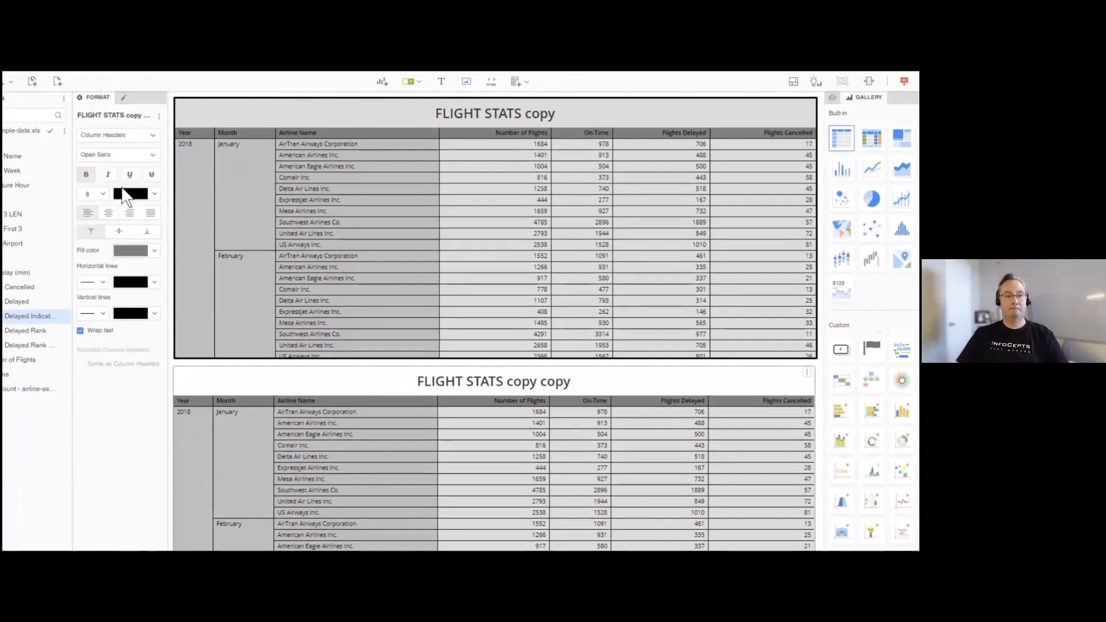
{"action": "left_click", "coordinate": [154, 252]}
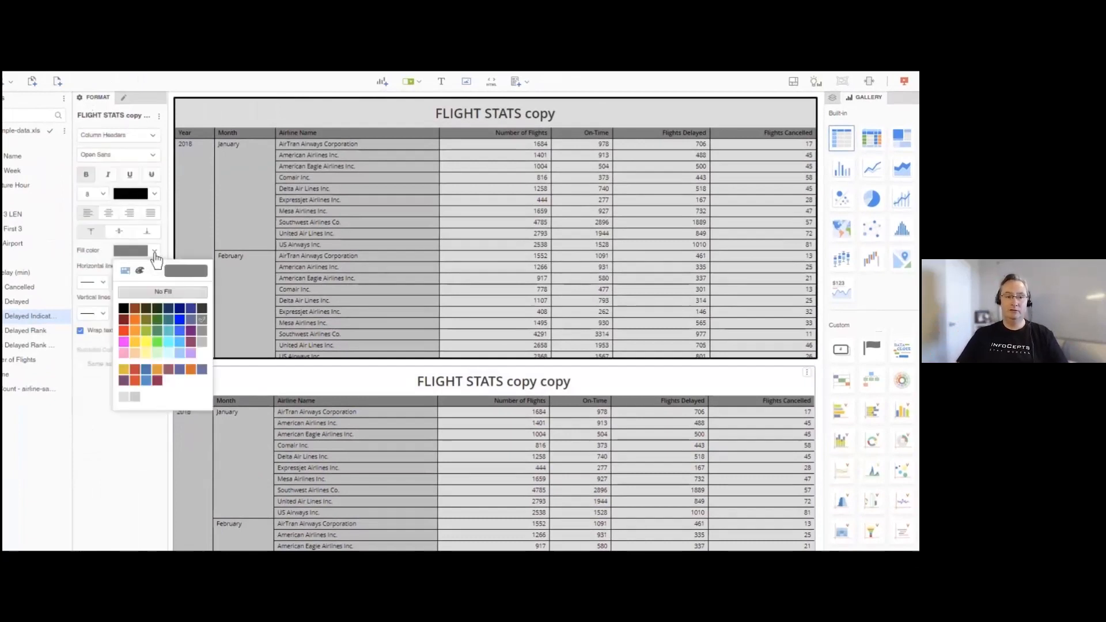
{"action": "left_click", "coordinate": [162, 292]}
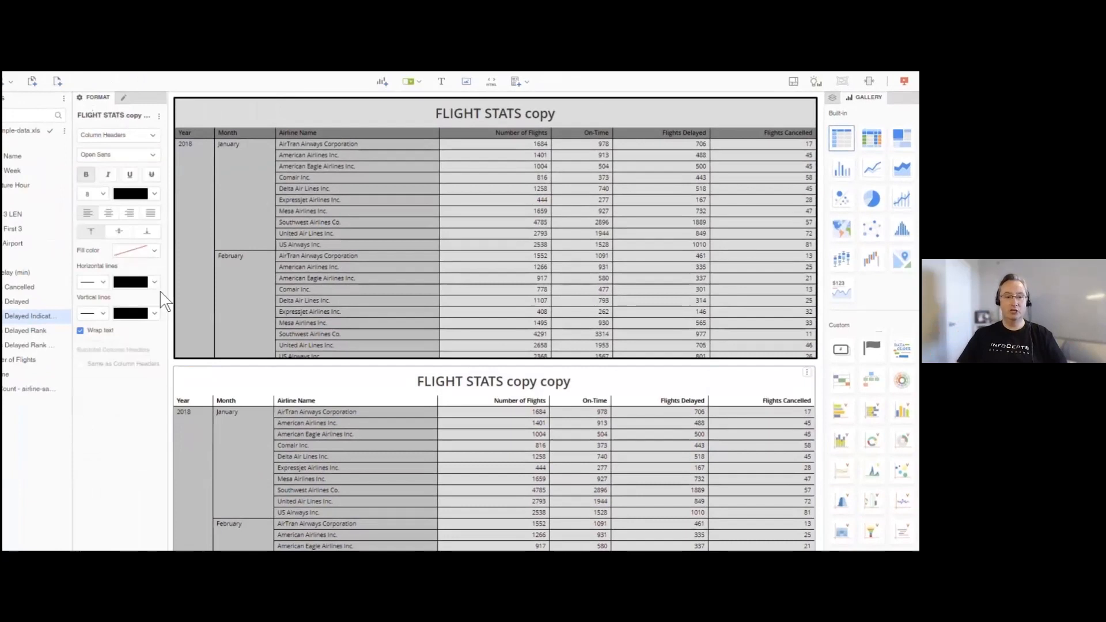
- Recolour the horizontal lines of the lower grid's row headers light grey and set their vertical lines to None
{"action": "left_click", "coordinate": [157, 284]}
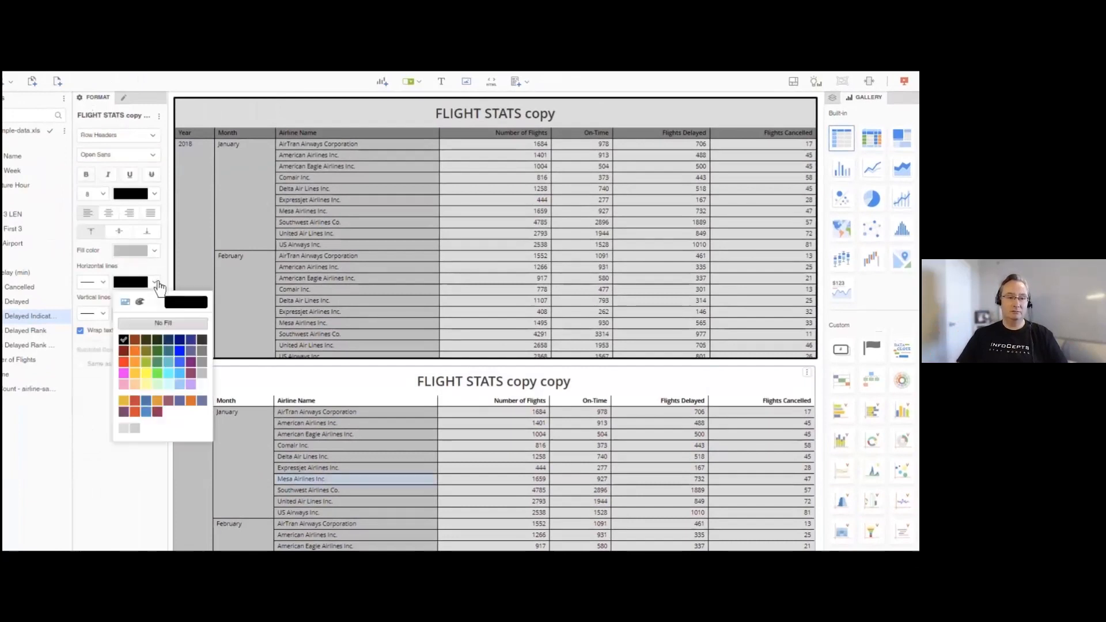
{"action": "left_click", "coordinate": [204, 379]}
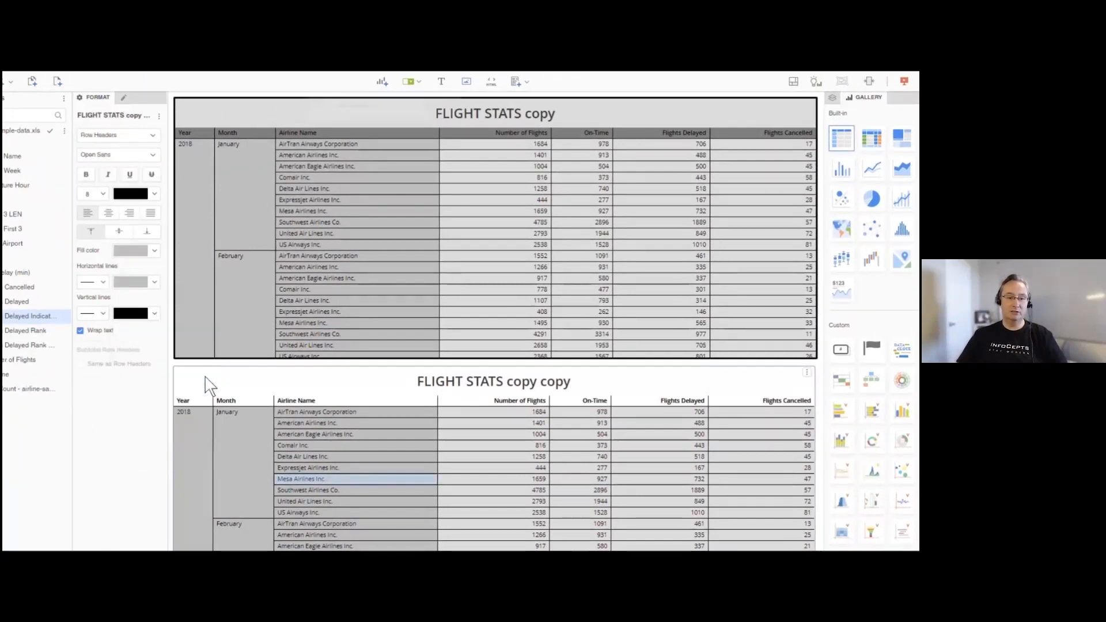
{"action": "left_click", "coordinate": [103, 315]}
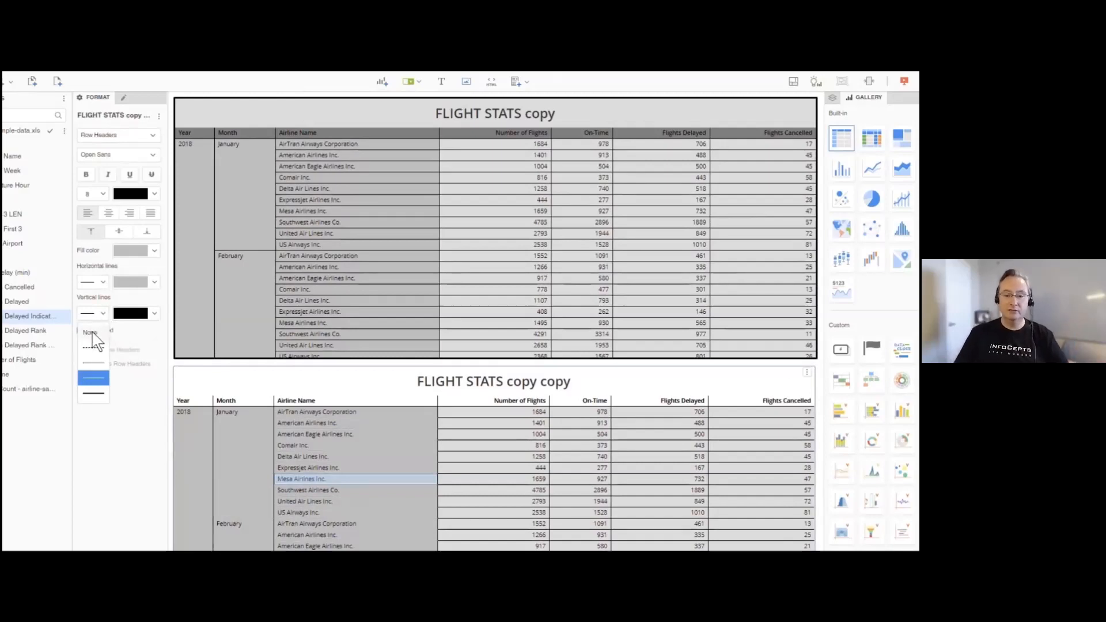
{"action": "left_click", "coordinate": [91, 333]}
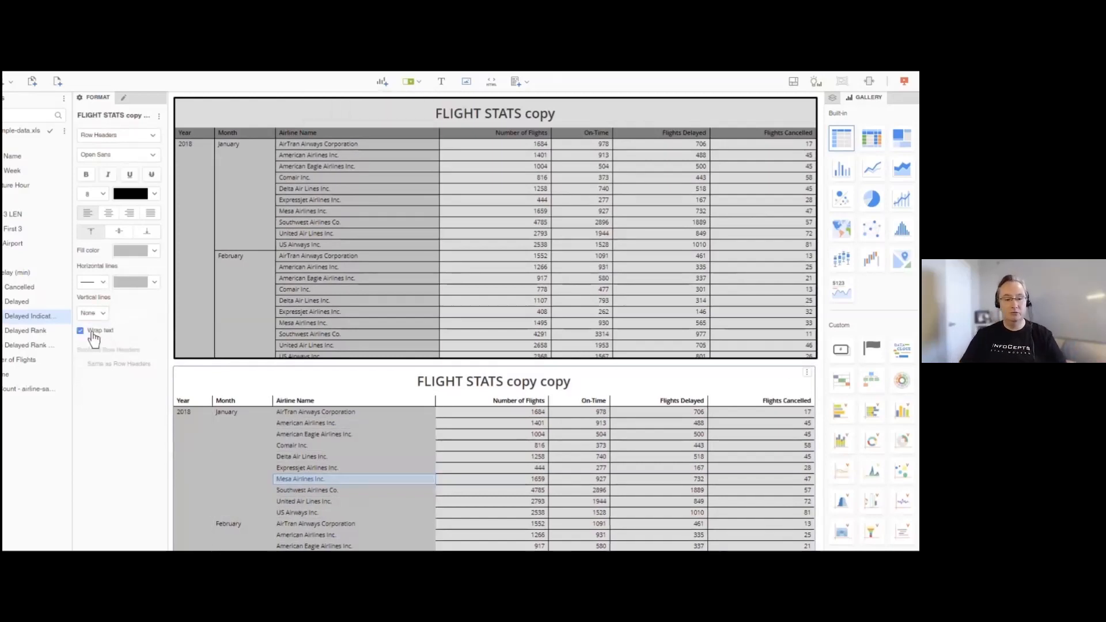
- Set the row header fill of the lower grid to No Fill
{"action": "left_click", "coordinate": [192, 409]}
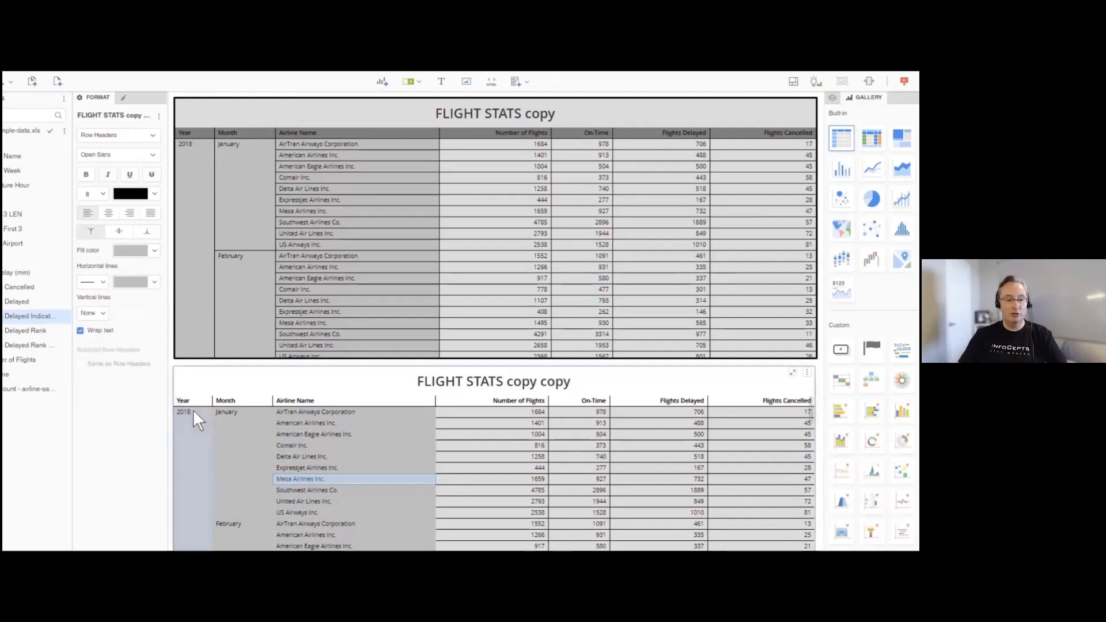
{"action": "left_click", "coordinate": [123, 136]}
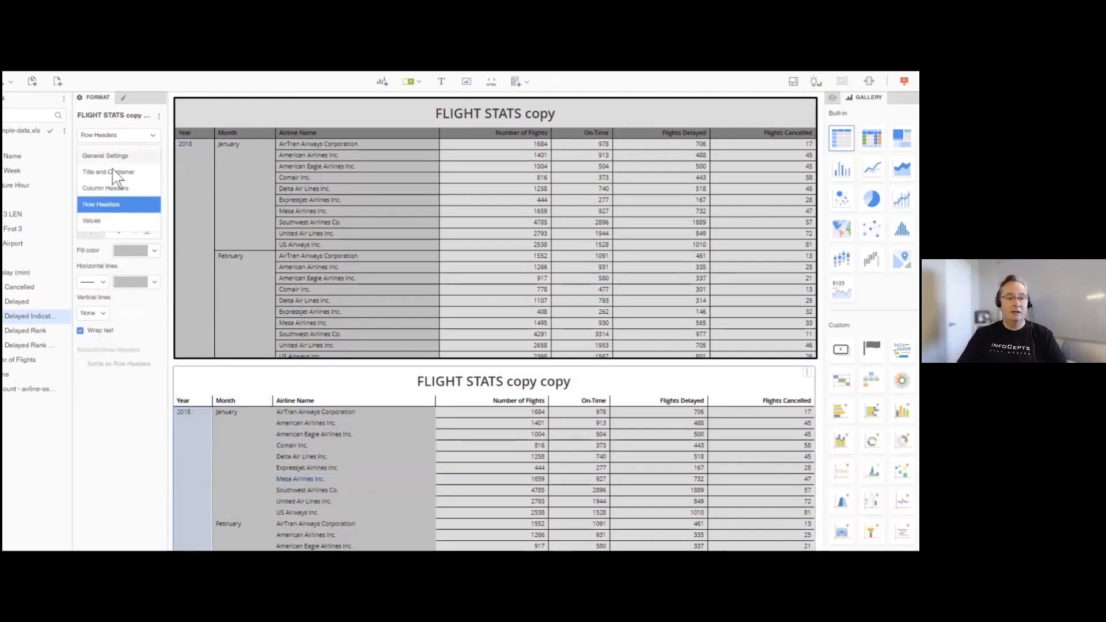
{"action": "left_click", "coordinate": [112, 206]}
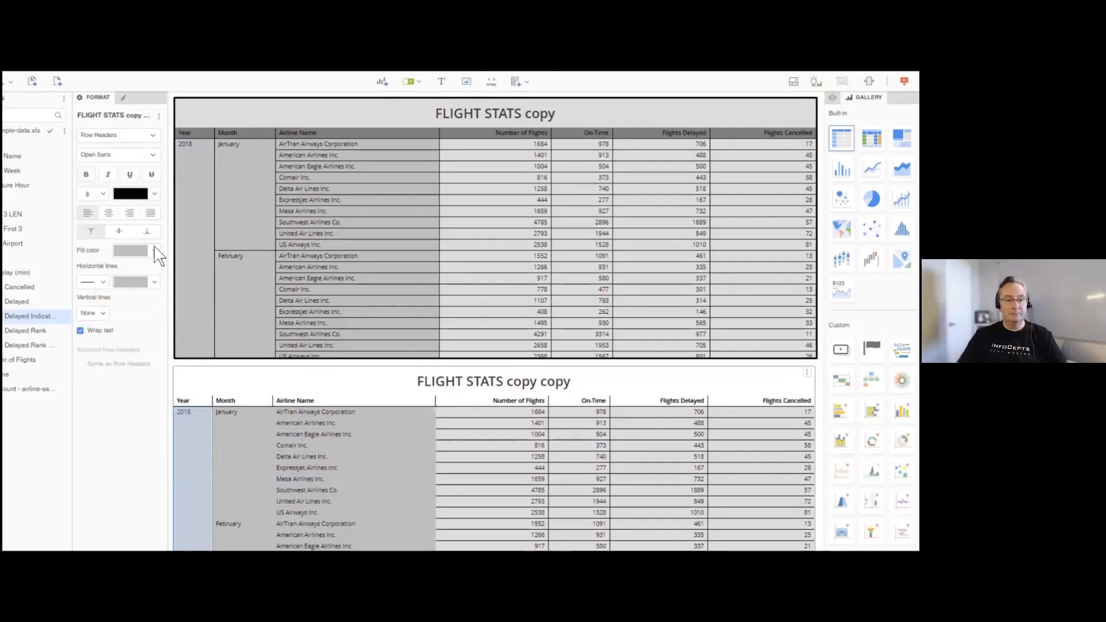
{"action": "left_click", "coordinate": [154, 250]}
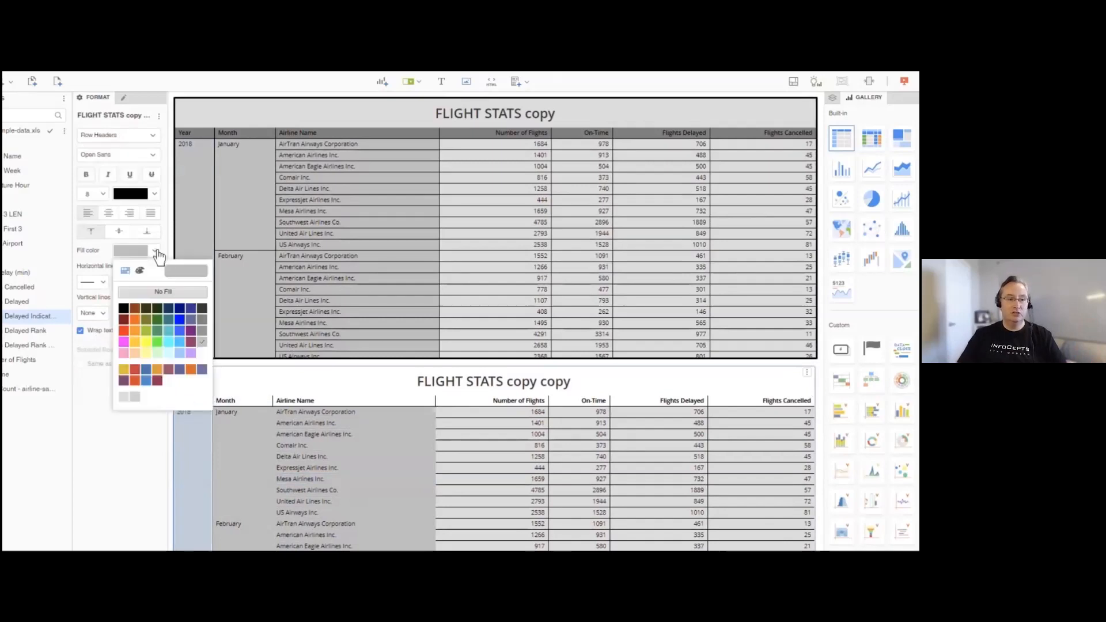
{"action": "left_click", "coordinate": [166, 293]}
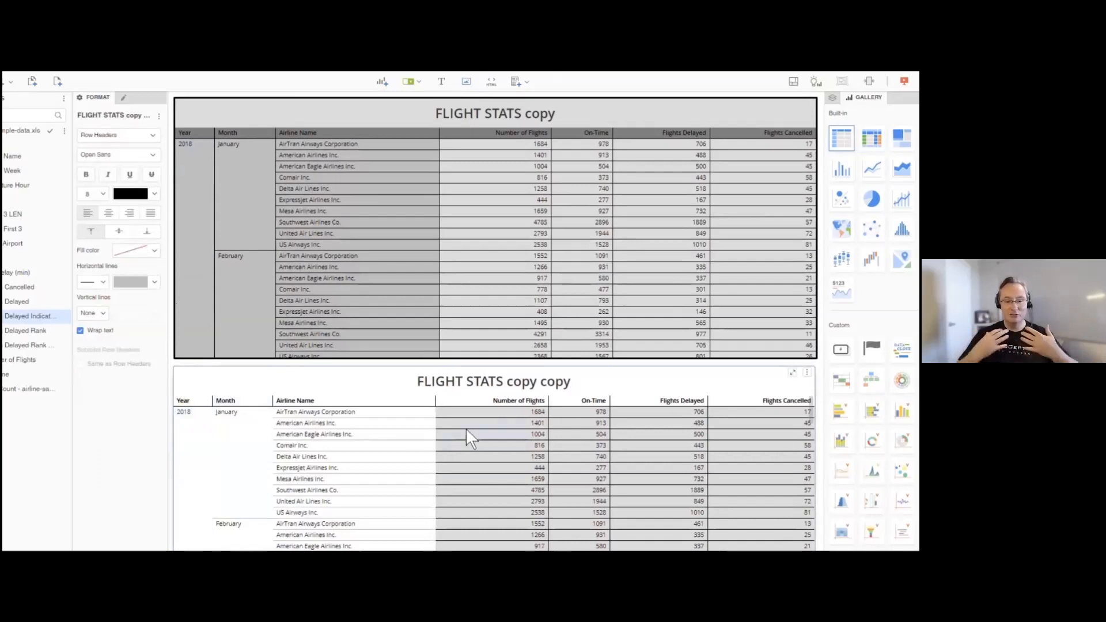
- Set the fill of the lower grid's value cells to No Fill
{"action": "left_click", "coordinate": [148, 138]}
{"action": "left_click", "coordinate": [121, 213]}
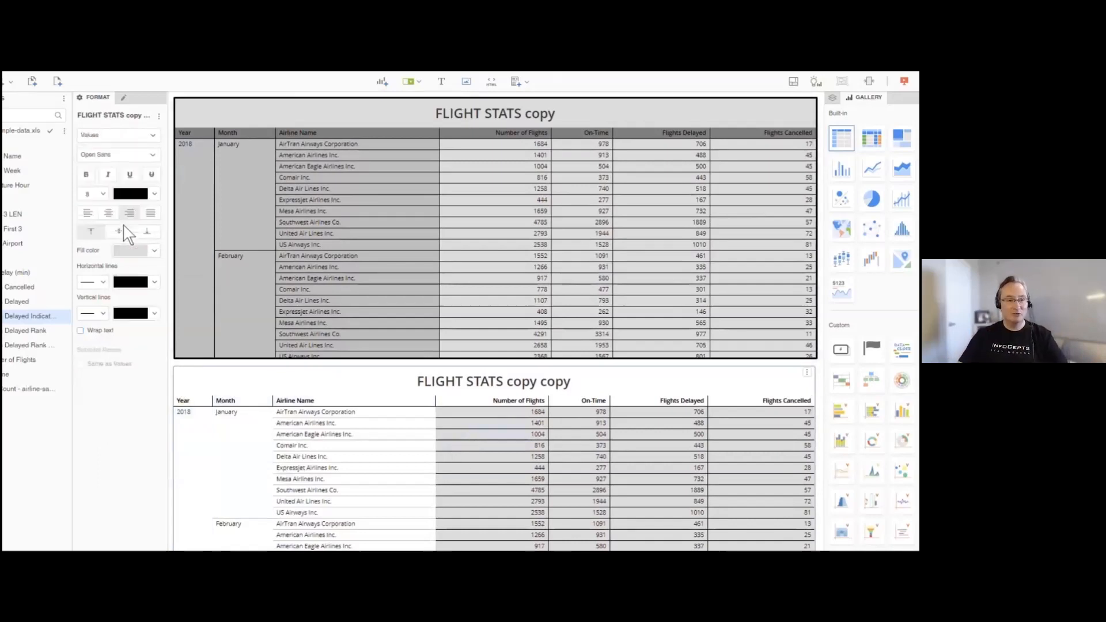
{"action": "left_click", "coordinate": [153, 250]}
{"action": "left_click", "coordinate": [163, 291]}
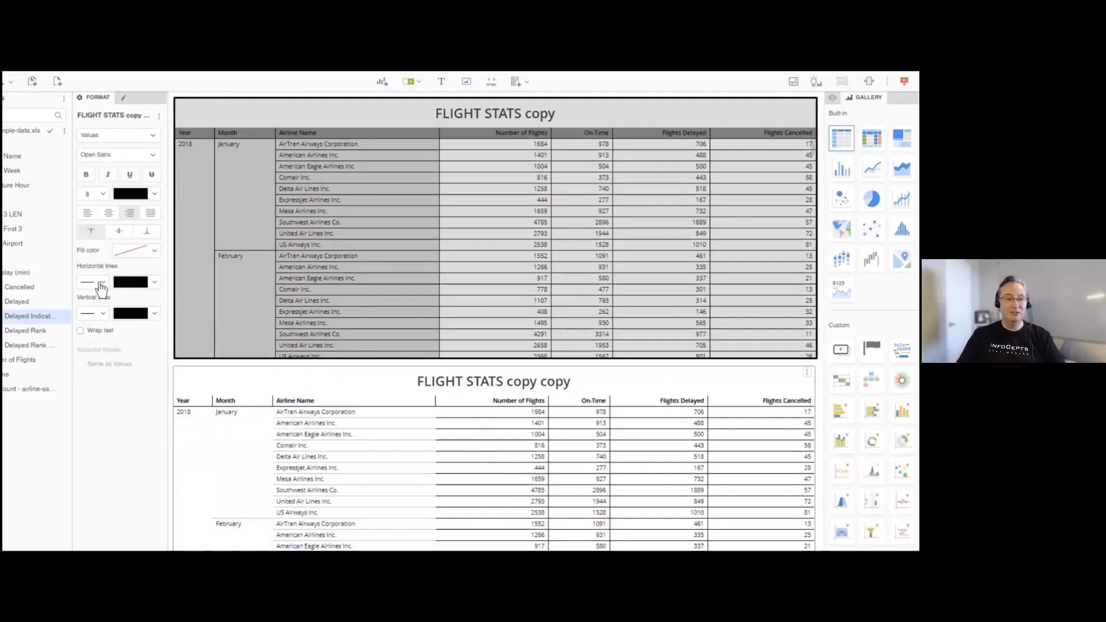
- Recolour the horizontal lines of the lower grid's value cells light grey and set their vertical lines to None
{"action": "left_click", "coordinate": [155, 282]}
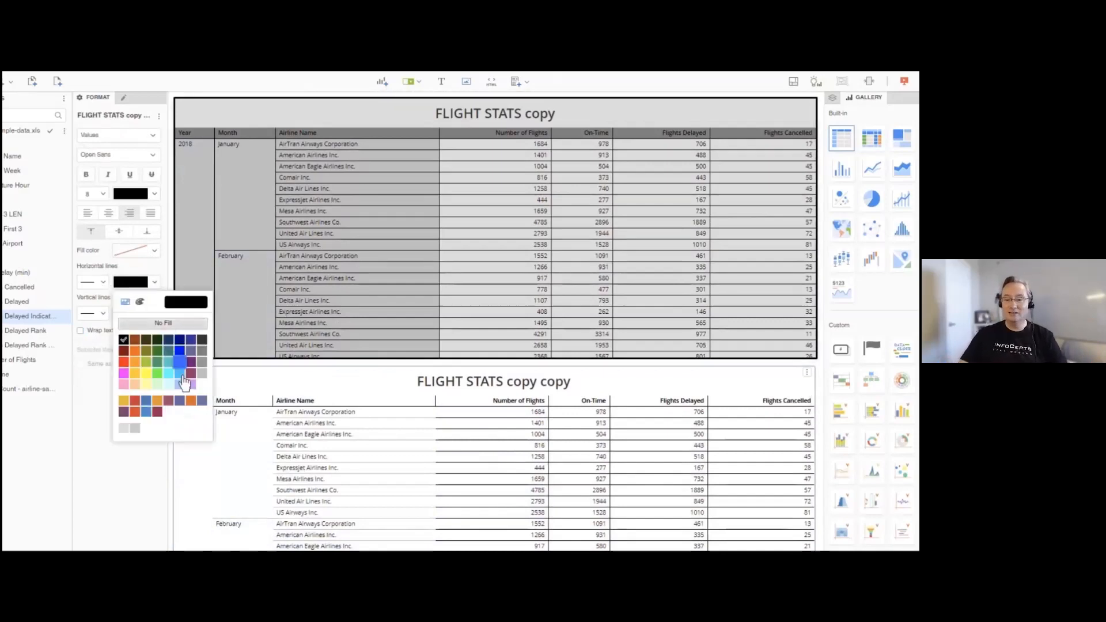
{"action": "left_click", "coordinate": [207, 386]}
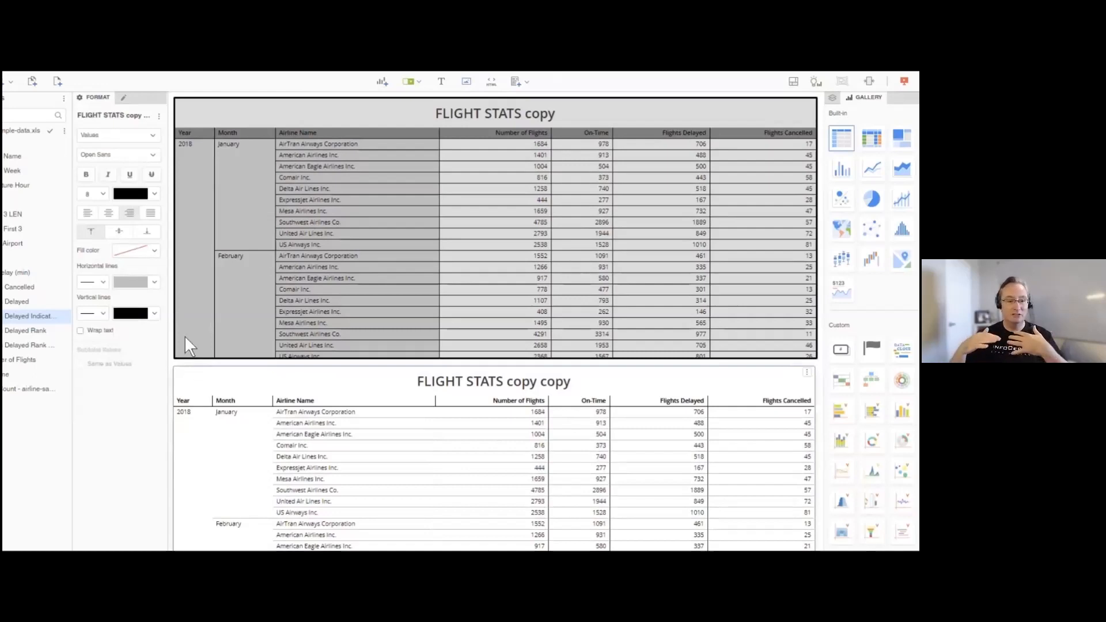
{"action": "left_click", "coordinate": [104, 314]}
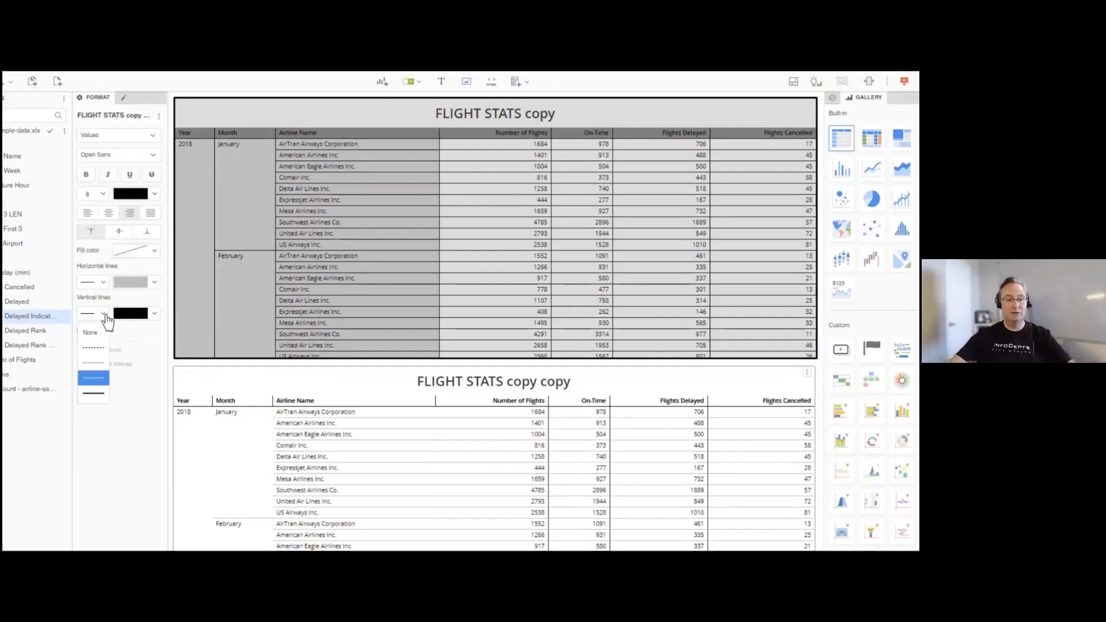
{"action": "left_click", "coordinate": [90, 333]}
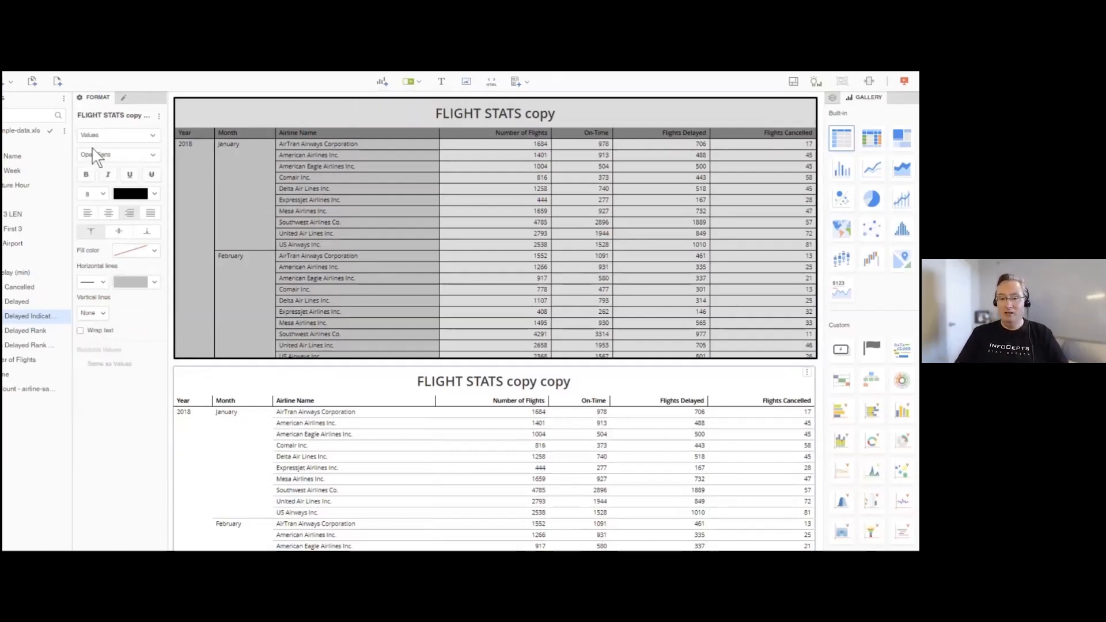
- Set the lower grid's column header text to light grey and its vertical and horizontal lines to None
{"action": "left_click", "coordinate": [106, 136]}
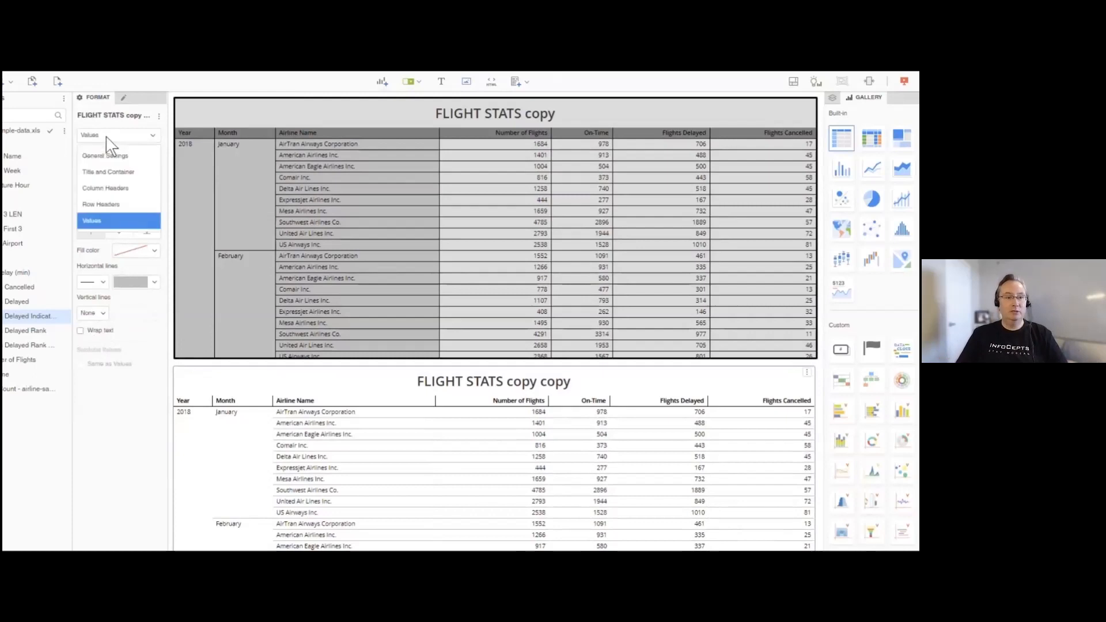
{"action": "left_click", "coordinate": [115, 189]}
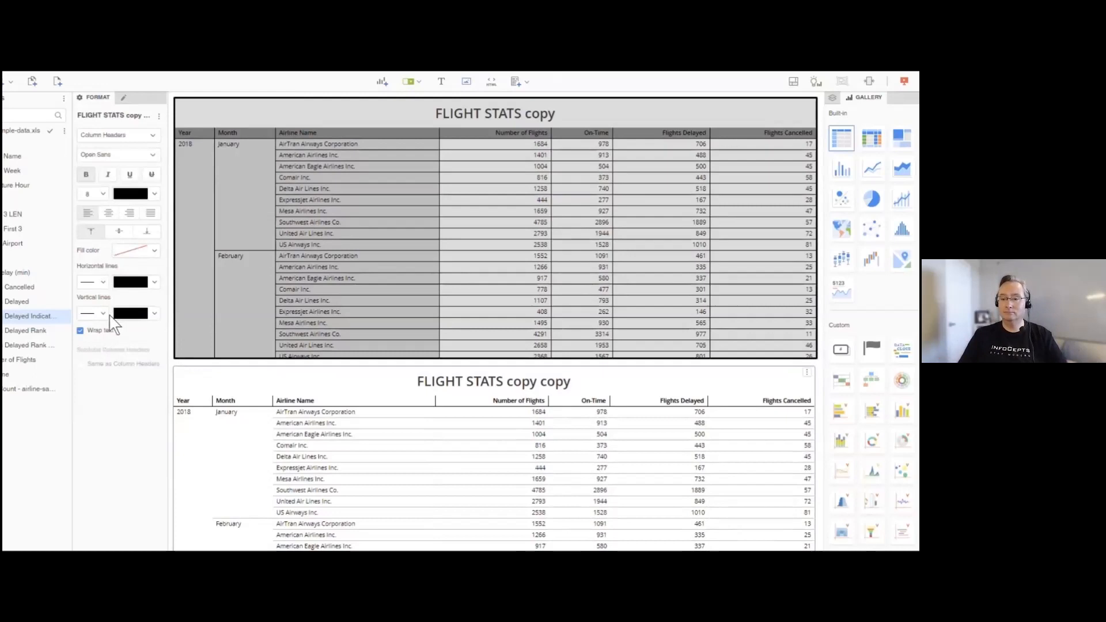
{"action": "left_click", "coordinate": [102, 313]}
{"action": "left_click", "coordinate": [98, 334]}
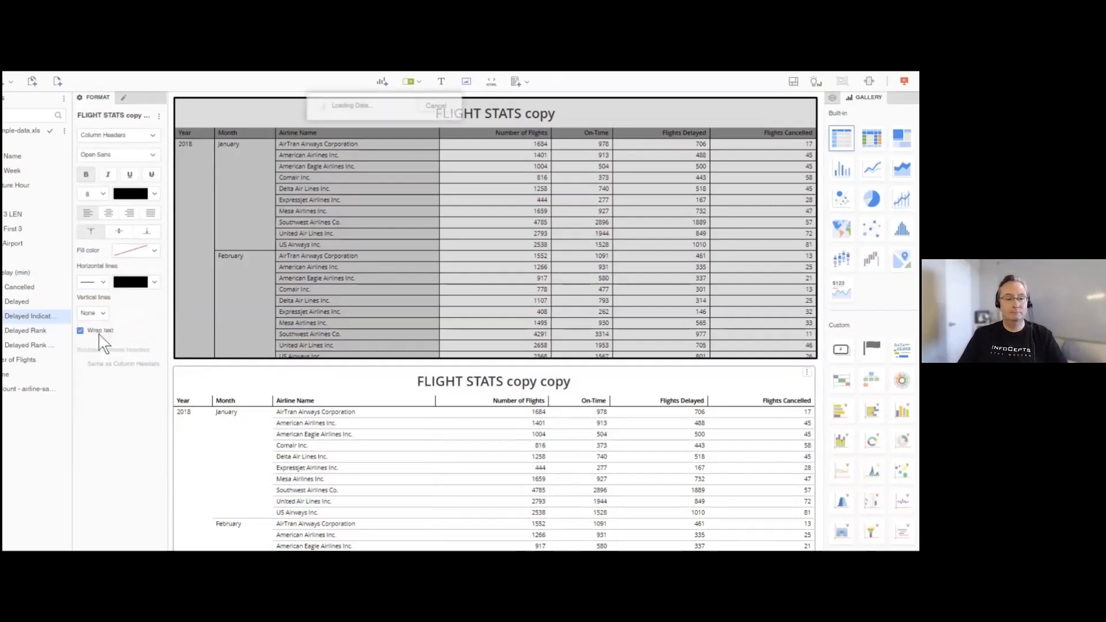
{"action": "left_click", "coordinate": [155, 195]}
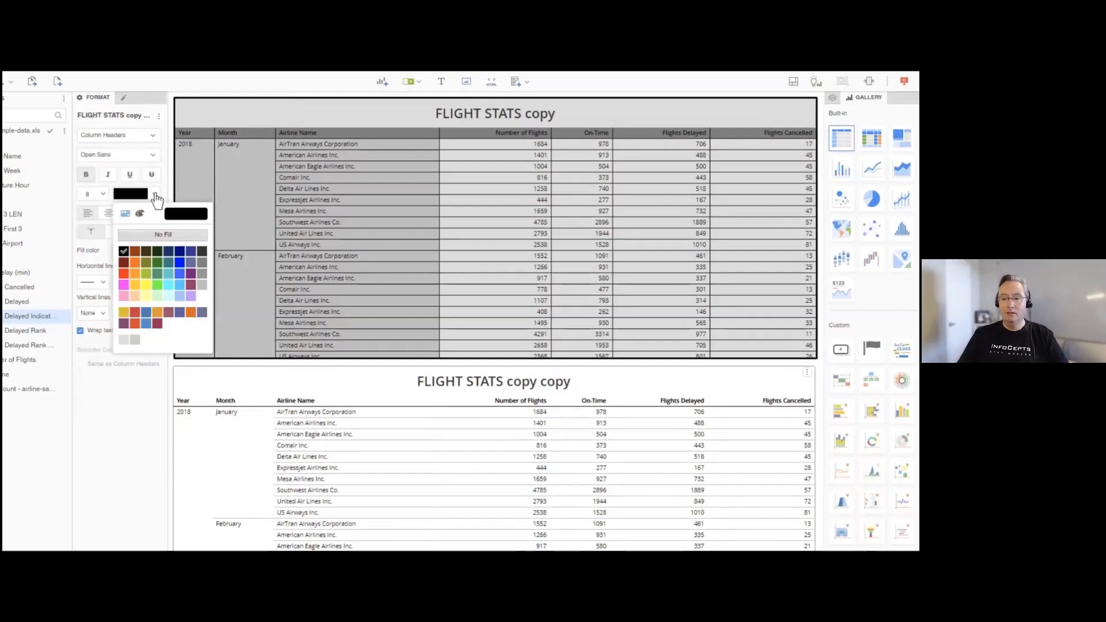
{"action": "left_click", "coordinate": [199, 285]}
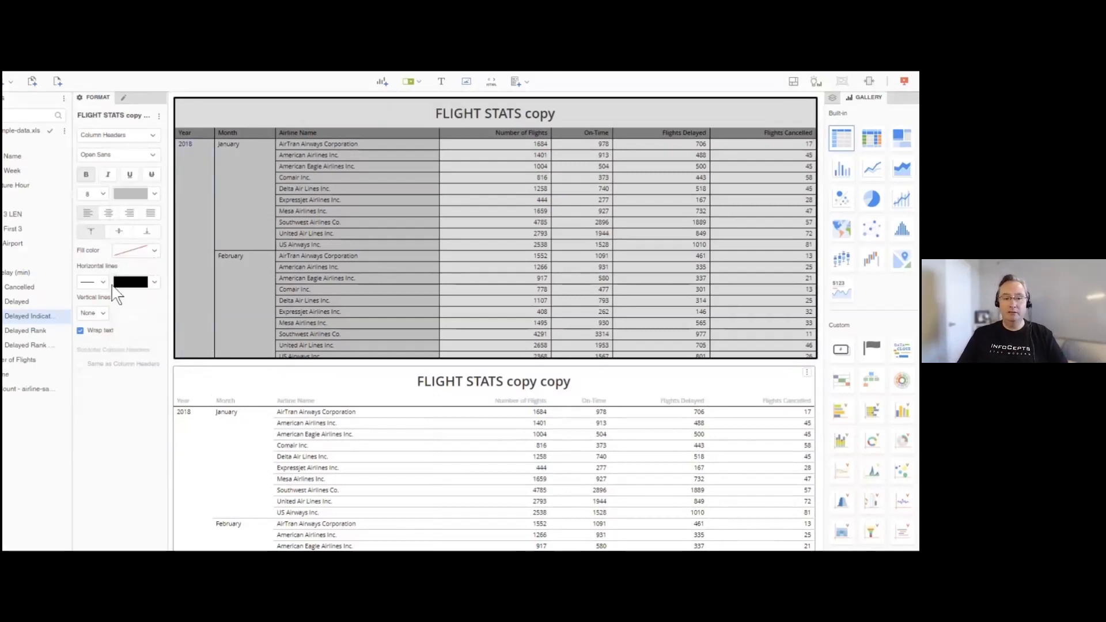
{"action": "left_click", "coordinate": [103, 285]}
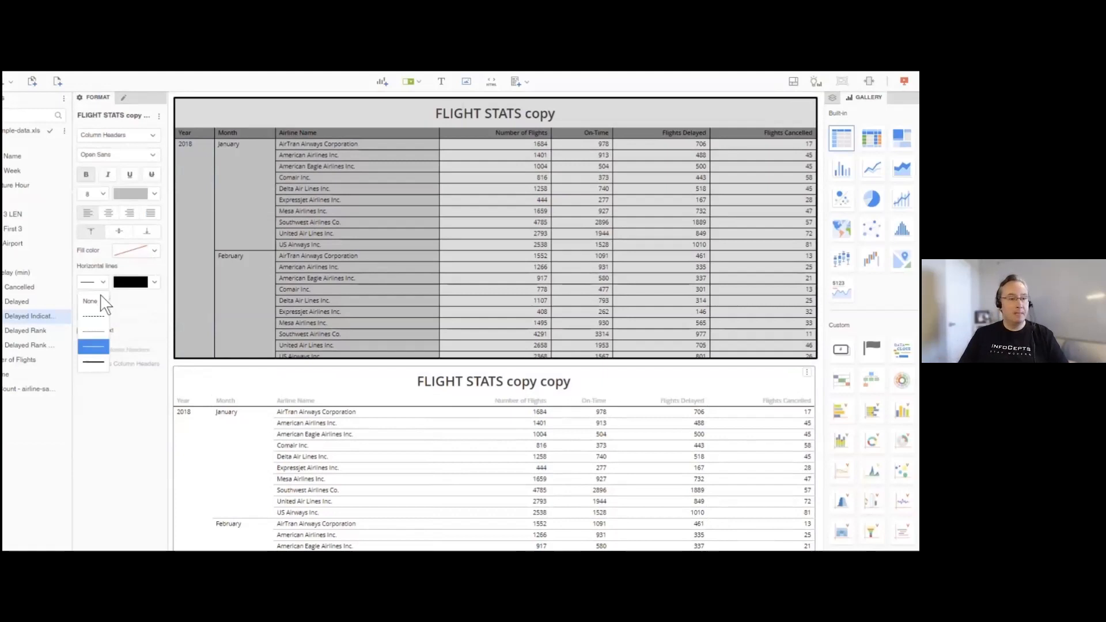
{"action": "left_click", "coordinate": [104, 296]}
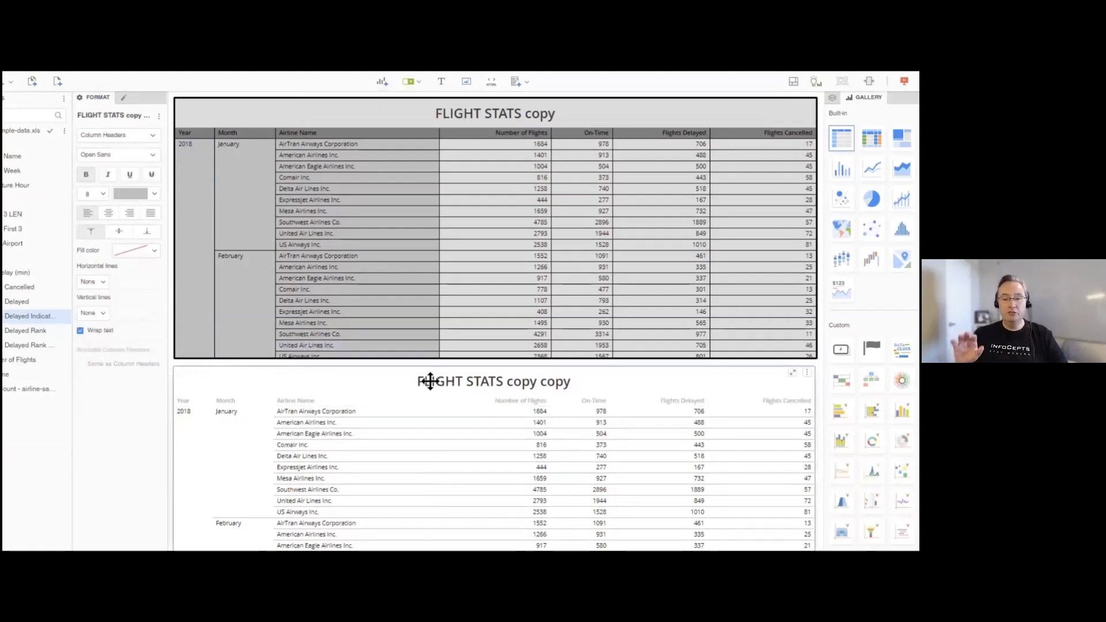
- Recolour the lower grid's title text light grey and align it left
{"action": "left_click", "coordinate": [111, 136]}
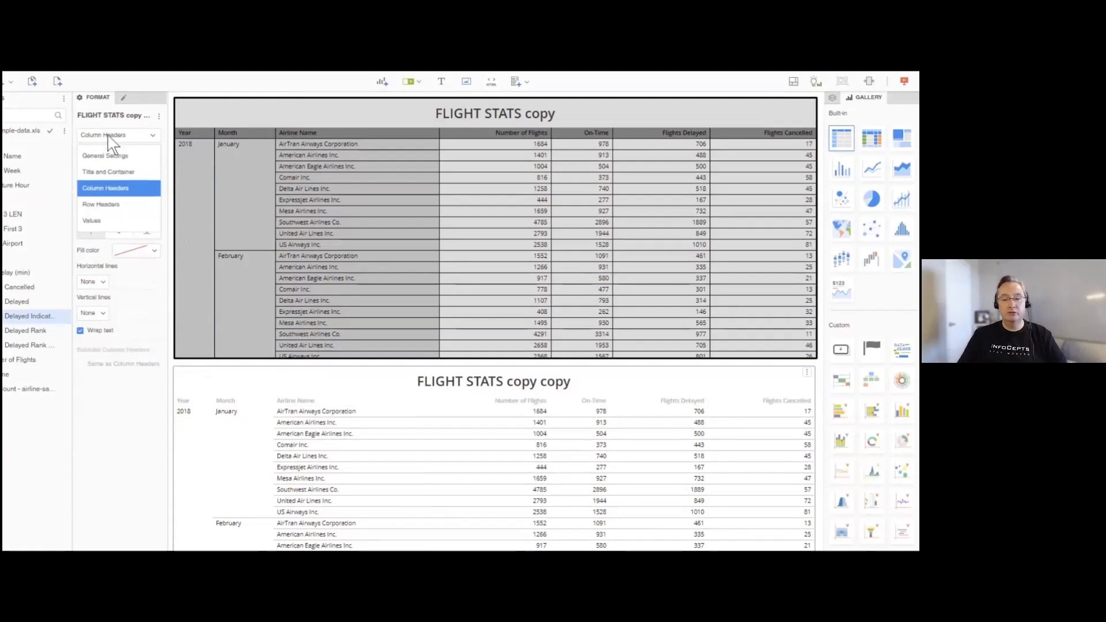
{"action": "left_click", "coordinate": [120, 173]}
{"action": "left_click", "coordinate": [153, 227]}
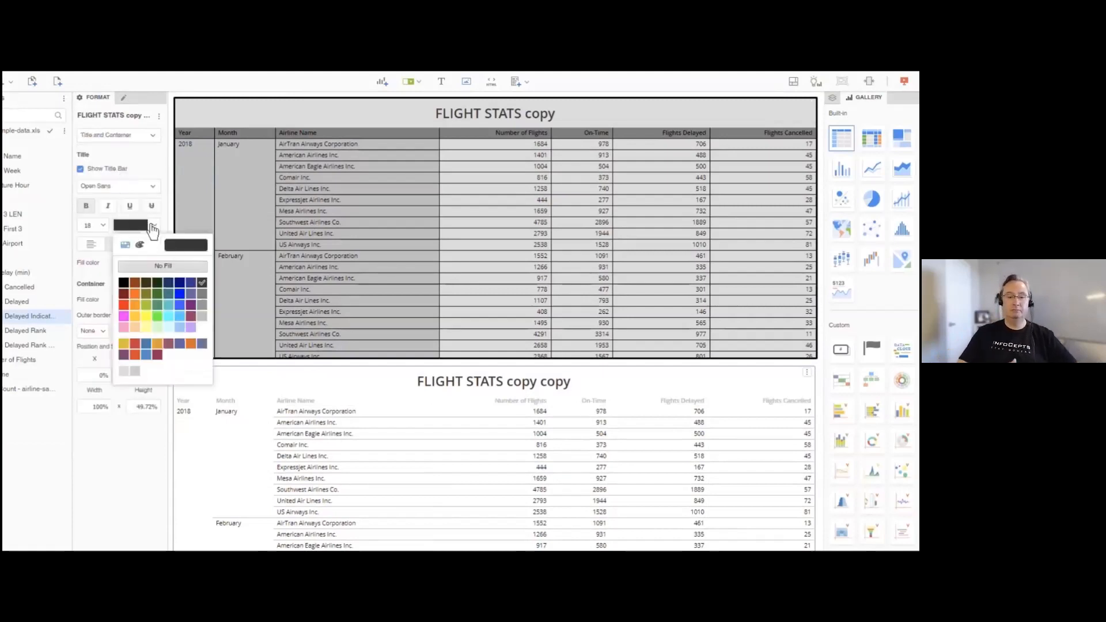
{"action": "left_click", "coordinate": [202, 316]}
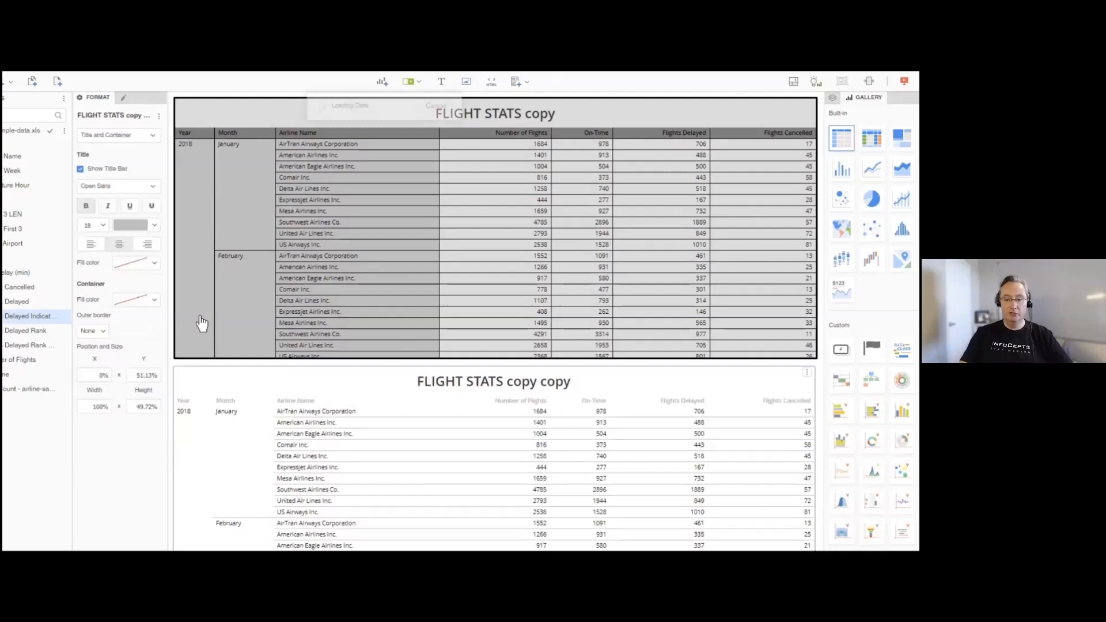
{"action": "left_click", "coordinate": [91, 245]}
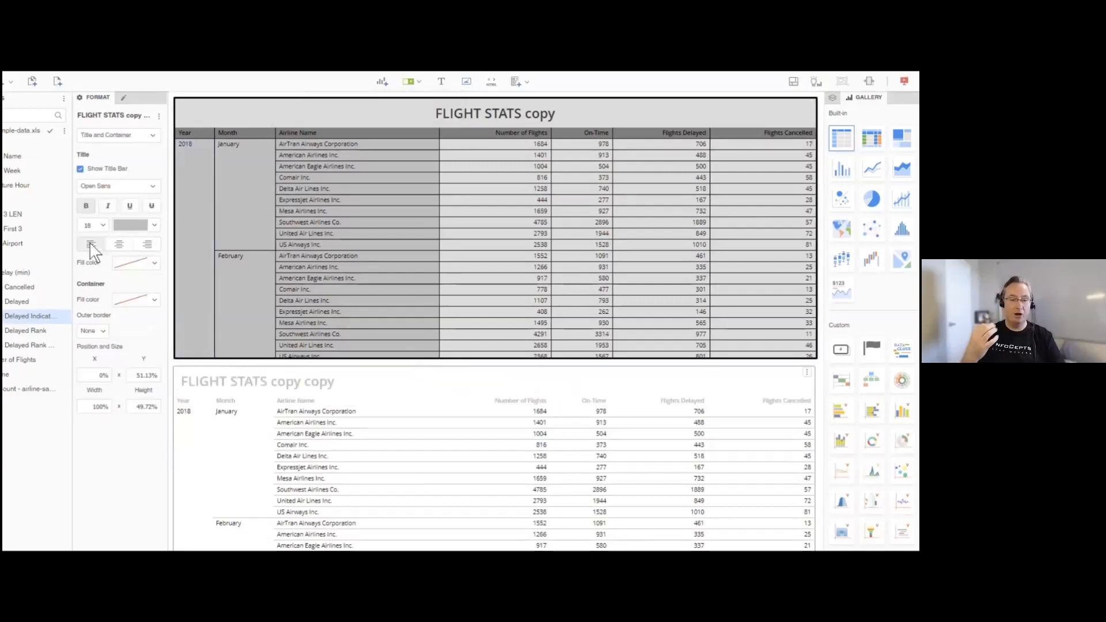
- Rename the lower grid's title as "Flight Stats across all airports being monitored"
{"action": "double_click", "coordinate": [234, 379]}
{"action": "type", "text": "Flight"}
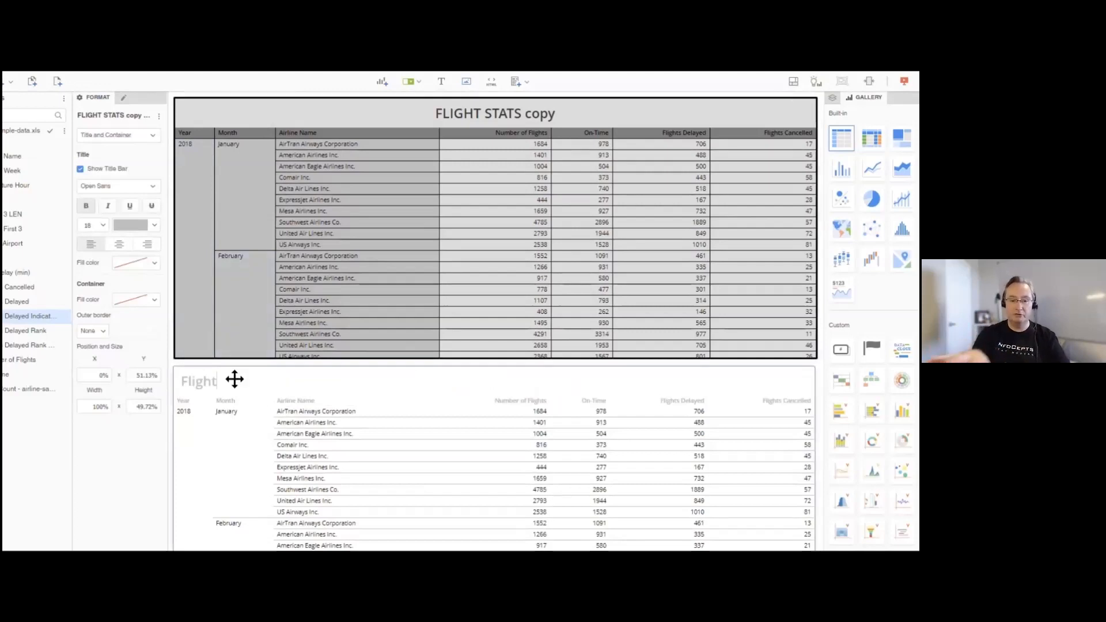
{"action": "type", "text": " Stats across all airp"}
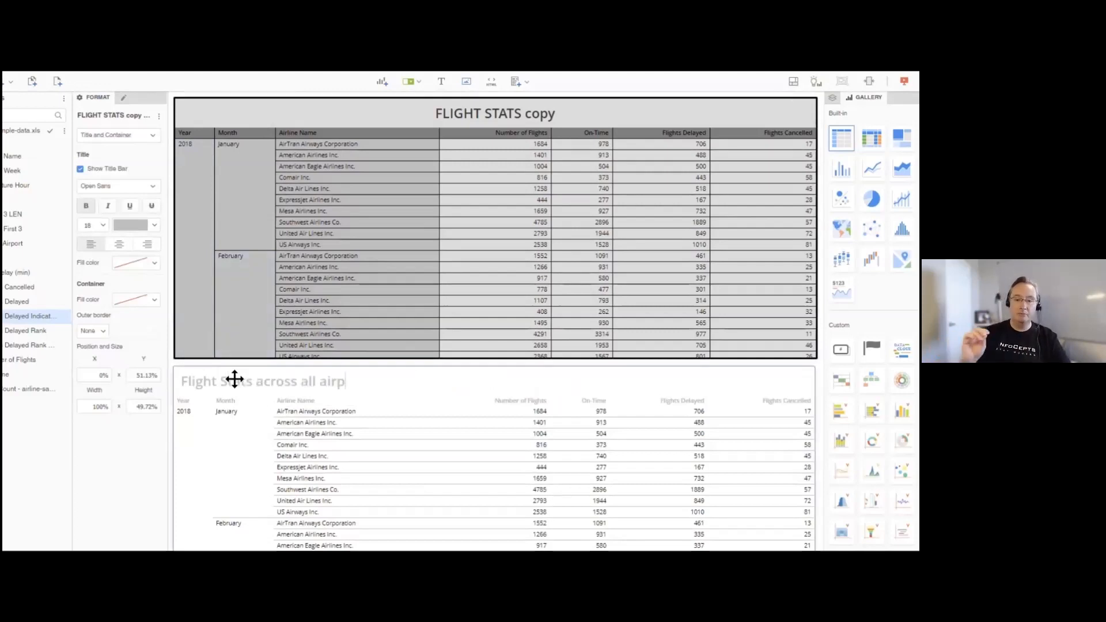
{"action": "type", "text": "orts being monitored"}
{"action": "key", "text": "Return"}
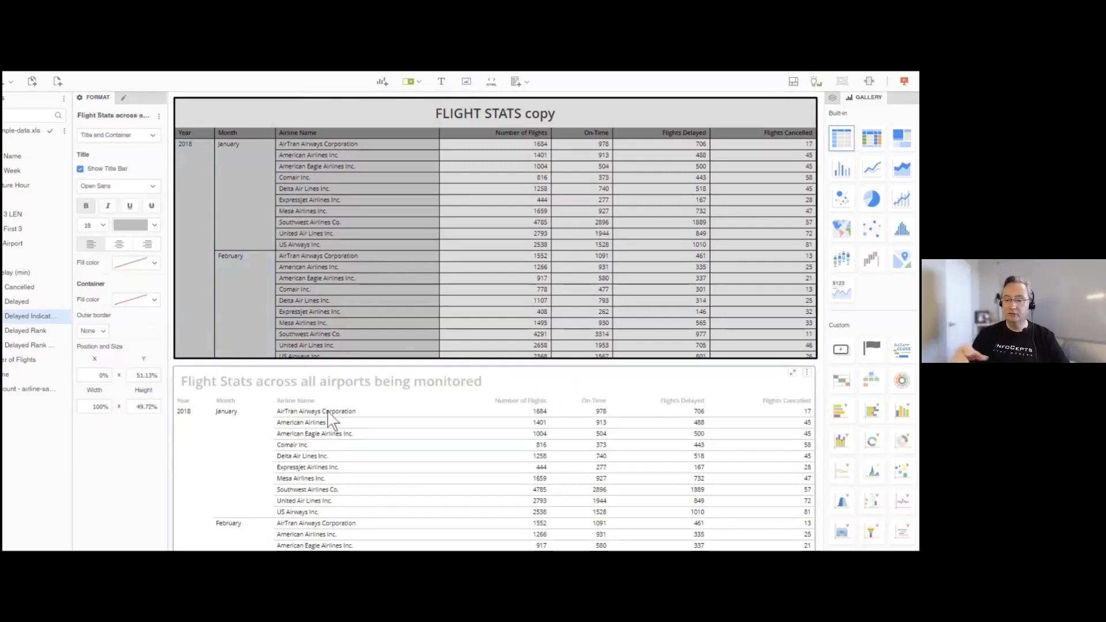
- Recolour the text of the lower grid's row headers light grey
{"action": "left_click", "coordinate": [226, 419]}
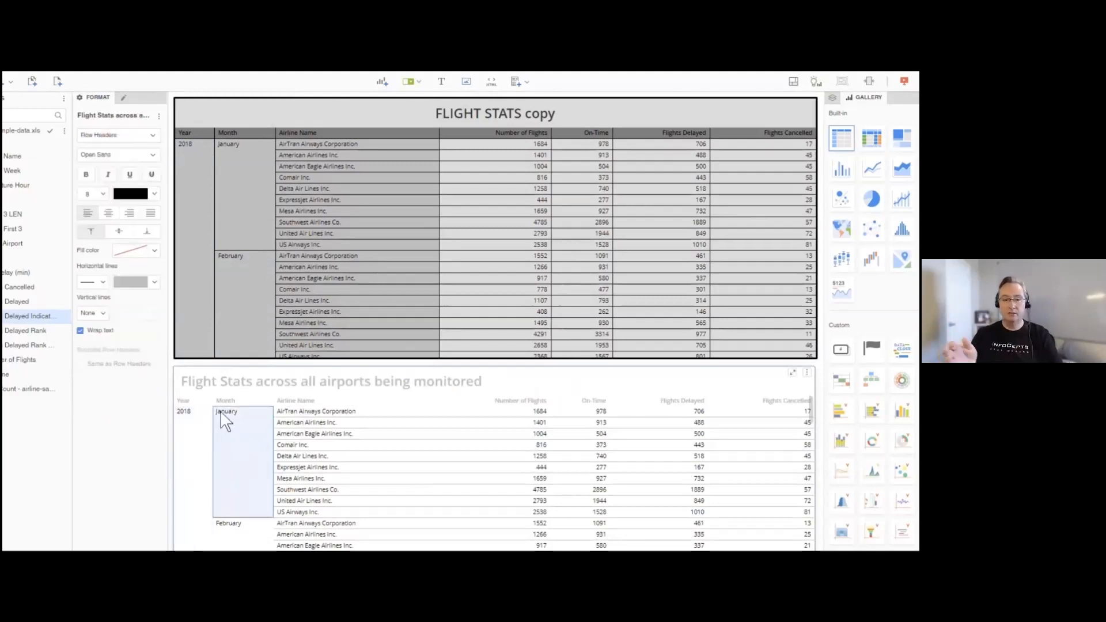
{"action": "left_click", "coordinate": [154, 194]}
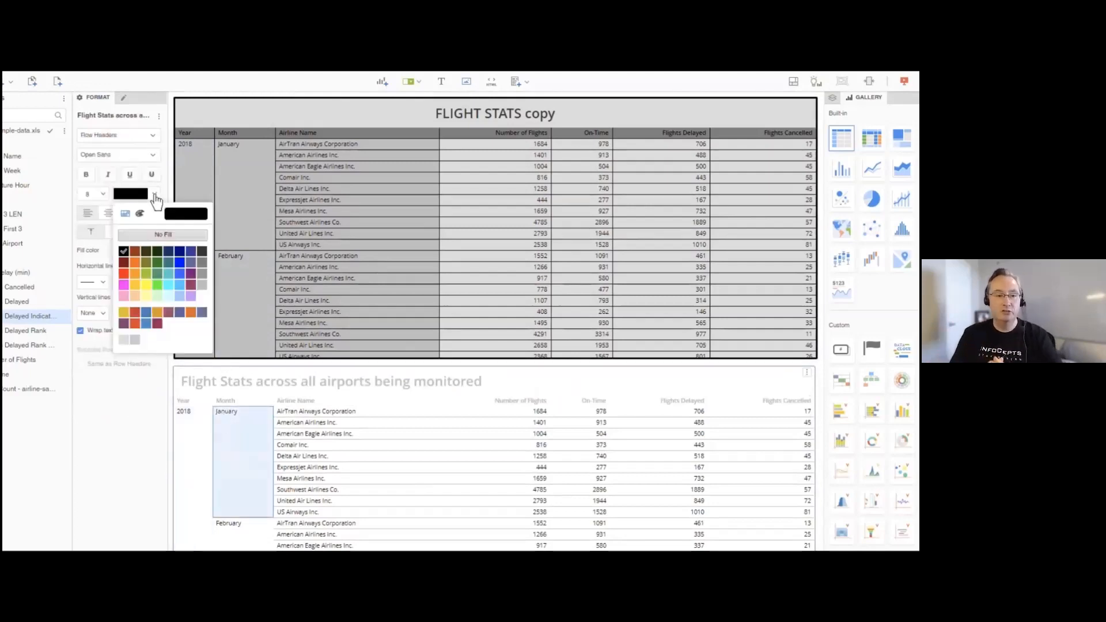
{"action": "left_click", "coordinate": [203, 285]}
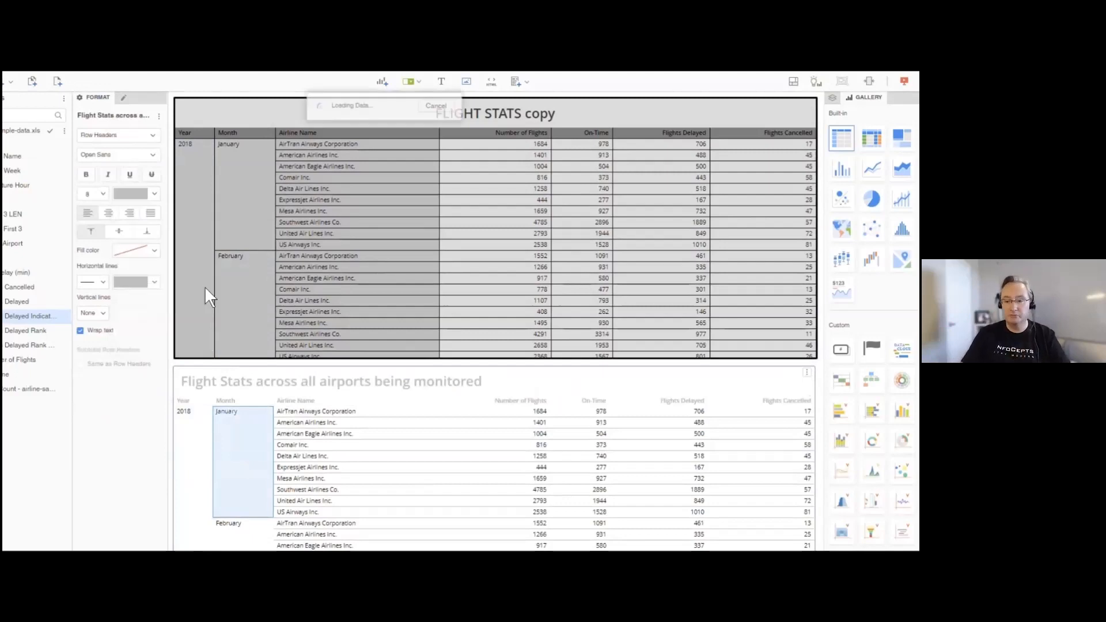
- Recolour the text of the lower grid's value cells medium grey
{"action": "left_click", "coordinate": [539, 413]}
{"action": "left_click", "coordinate": [155, 194]}
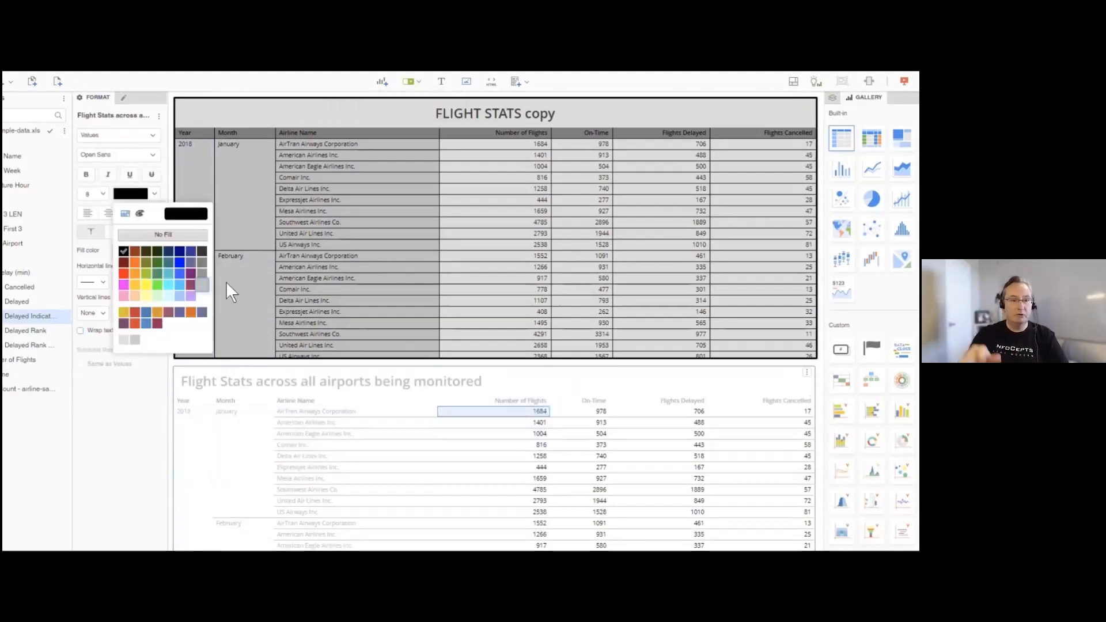
{"action": "left_click", "coordinate": [202, 284]}
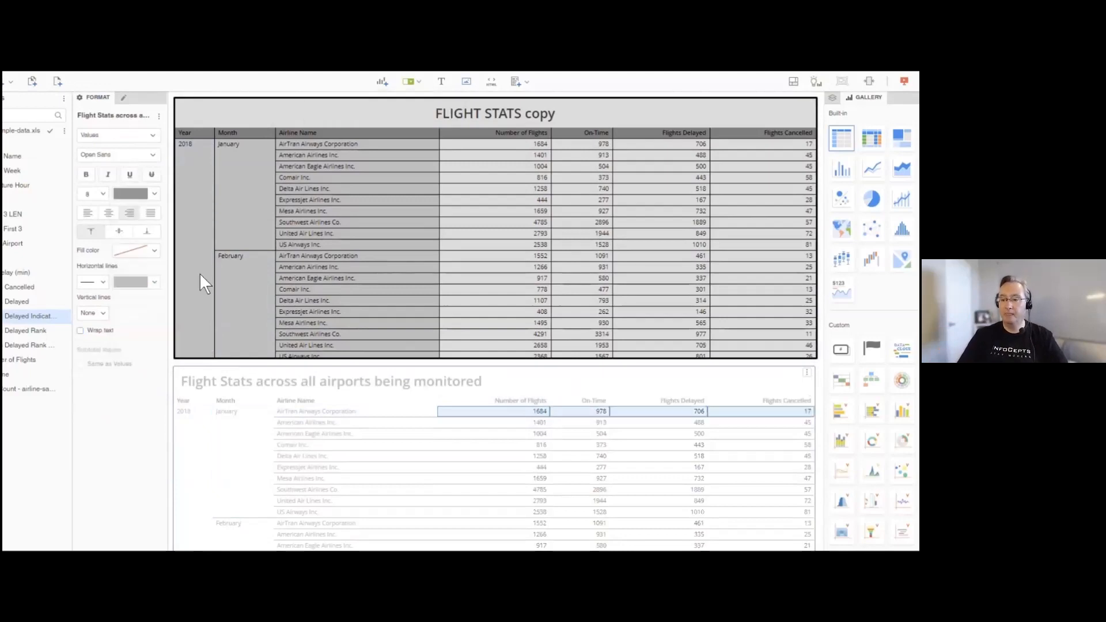
- Recolour the text of the lower grid's row headers medium grey to match the value cells
{"action": "left_click", "coordinate": [320, 410]}
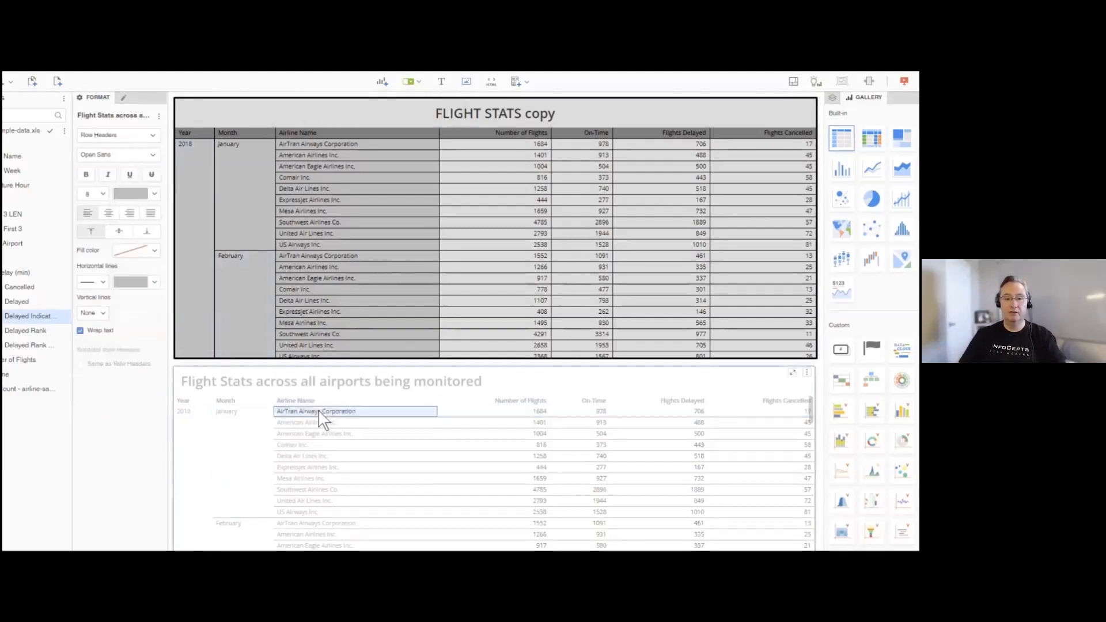
{"action": "left_click", "coordinate": [153, 196]}
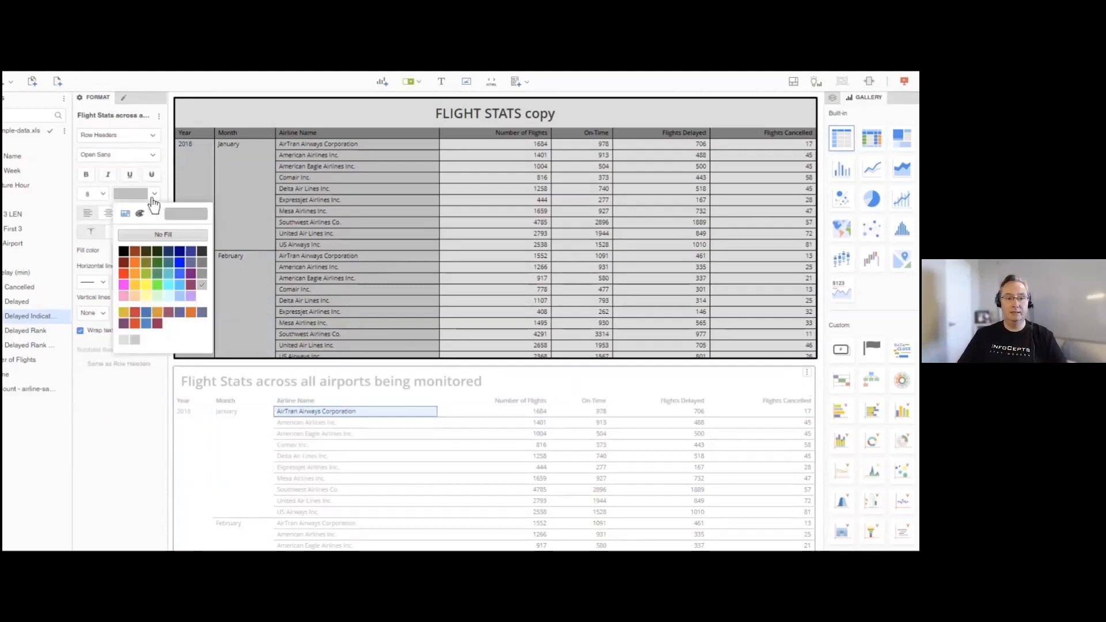
{"action": "left_click", "coordinate": [203, 283]}
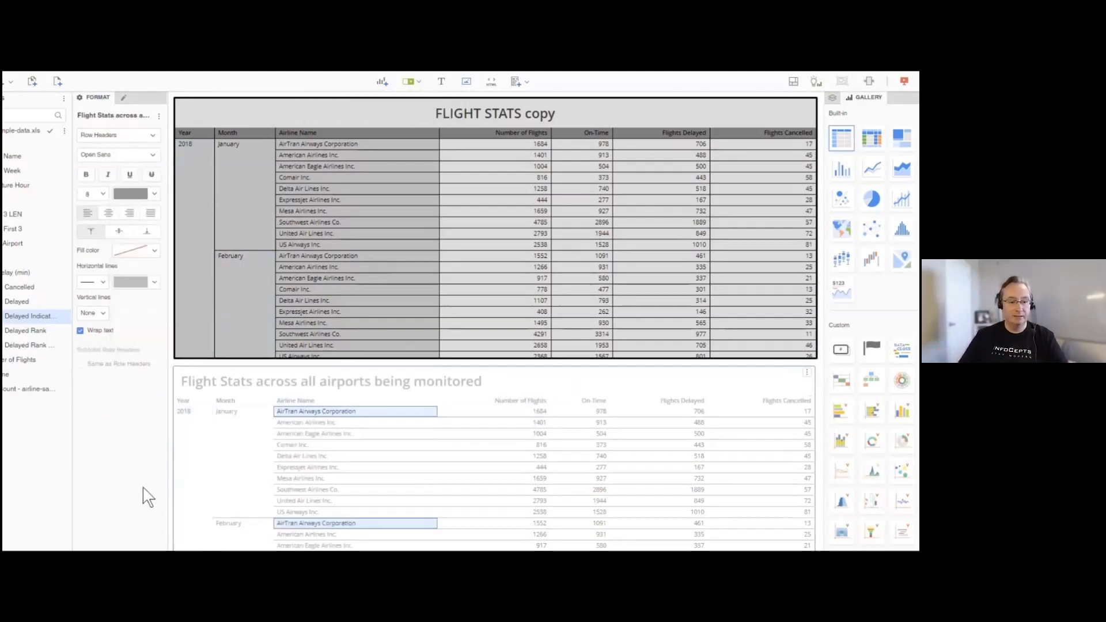
{"action": "left_click", "coordinate": [298, 412]}
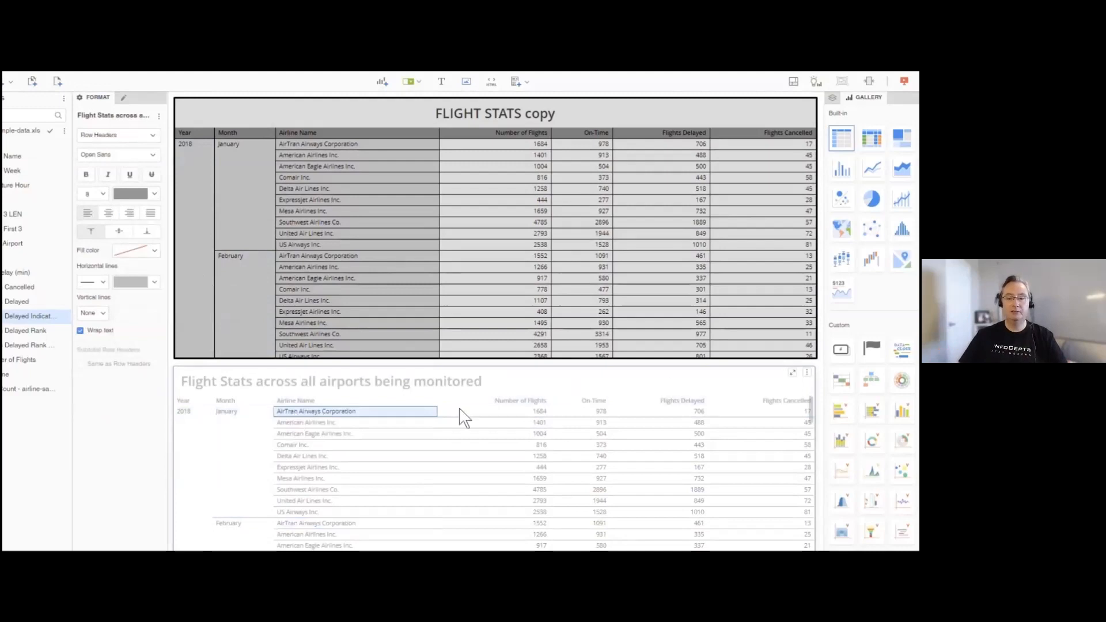
{"action": "left_click", "coordinate": [394, 413]}
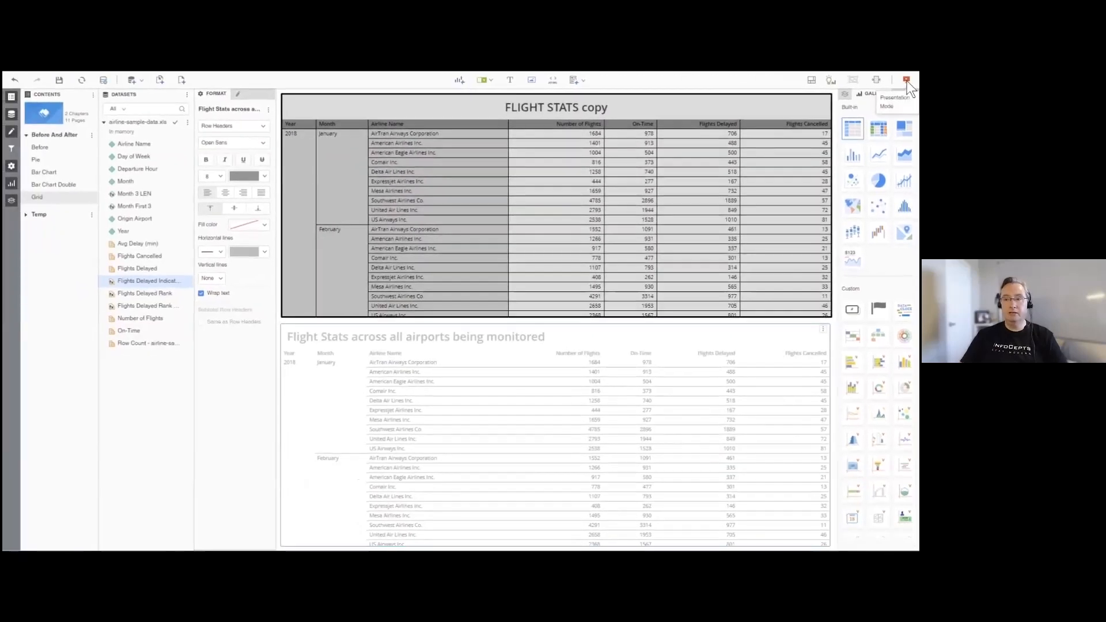
- Preview the Grid page in Presentation Mode to compare both grids and return to editing
{"action": "left_click", "coordinate": [906, 81]}
{"action": "scroll", "coordinate": [449, 399], "scroll_direction": "down", "scroll_amount": 5}
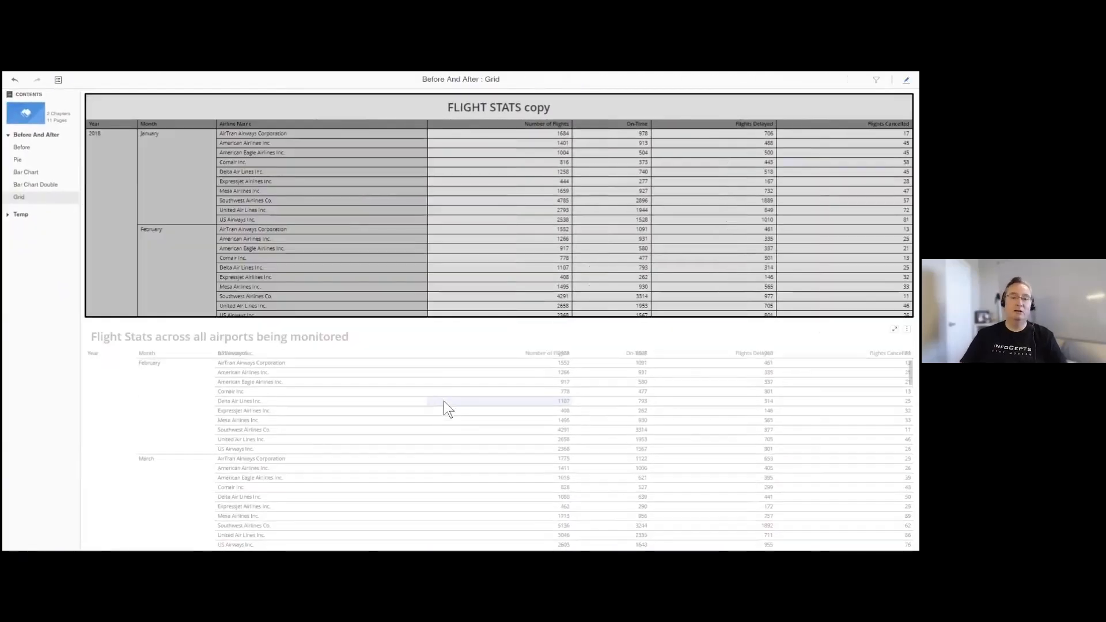
{"action": "scroll", "coordinate": [440, 403], "scroll_direction": "up", "scroll_amount": 5}
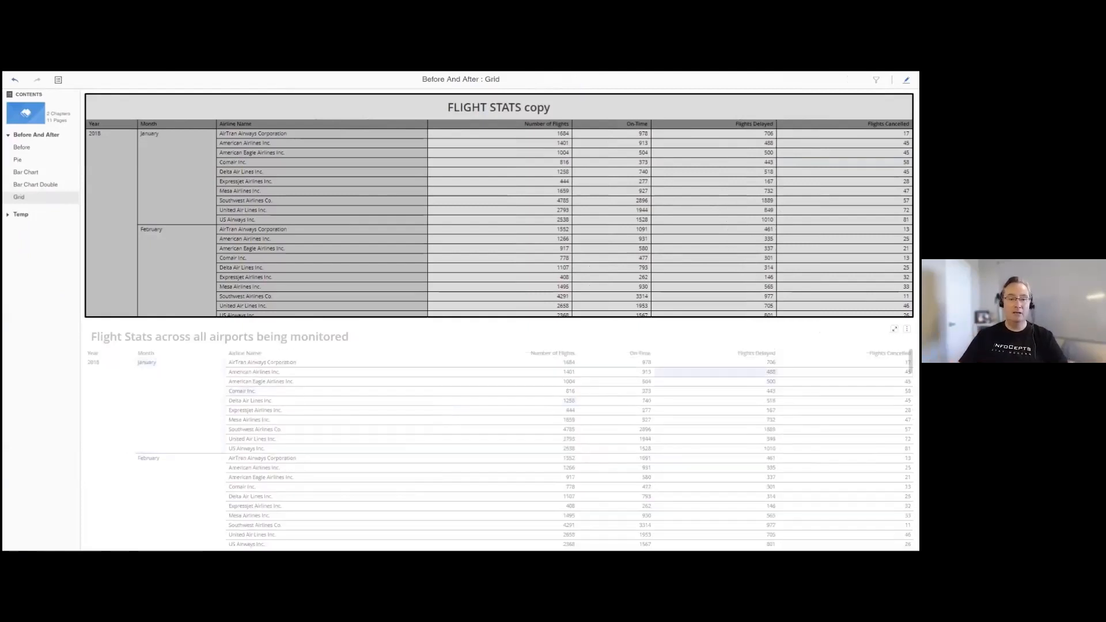
{"action": "left_click", "coordinate": [906, 80]}
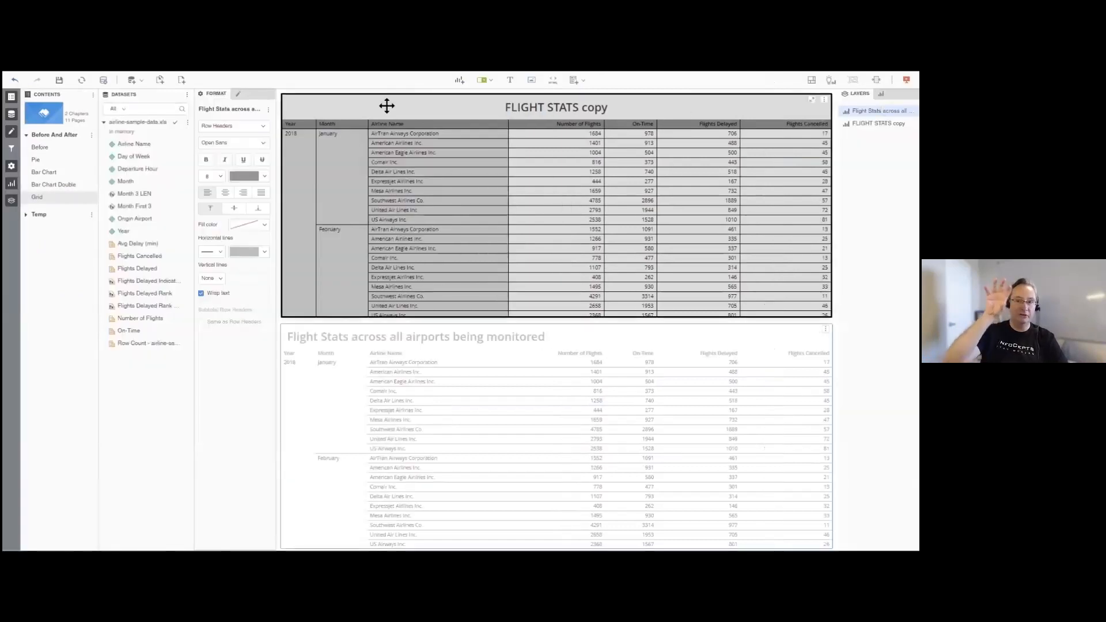
- Apply the Flat grid template style with the orange template colour to the lower grid in its general settings
{"action": "left_click", "coordinate": [233, 127]}
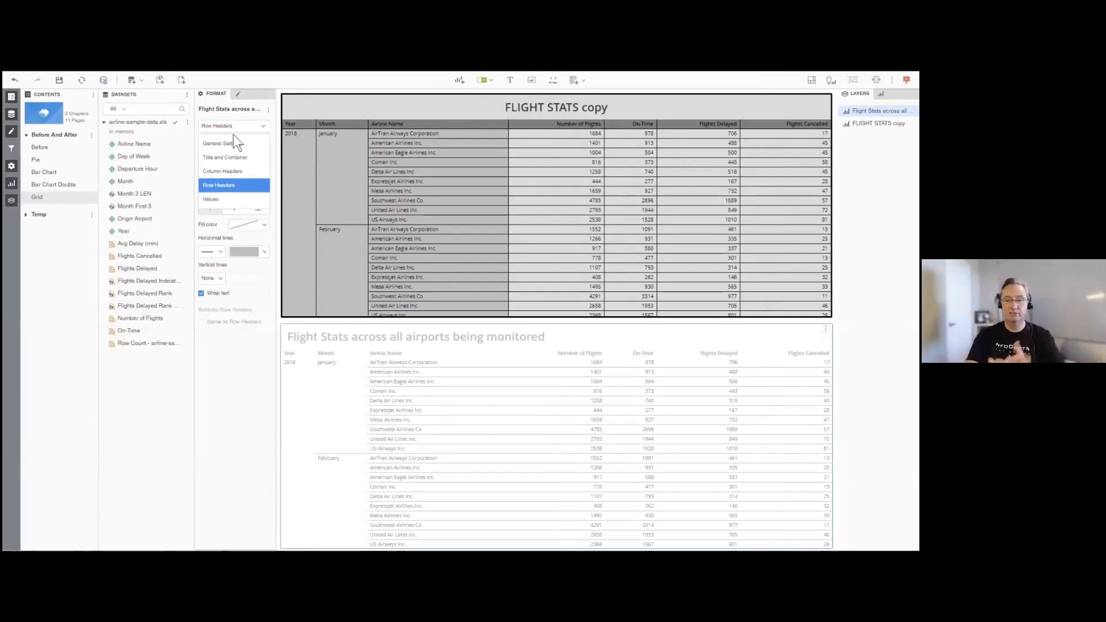
{"action": "left_click", "coordinate": [225, 143]}
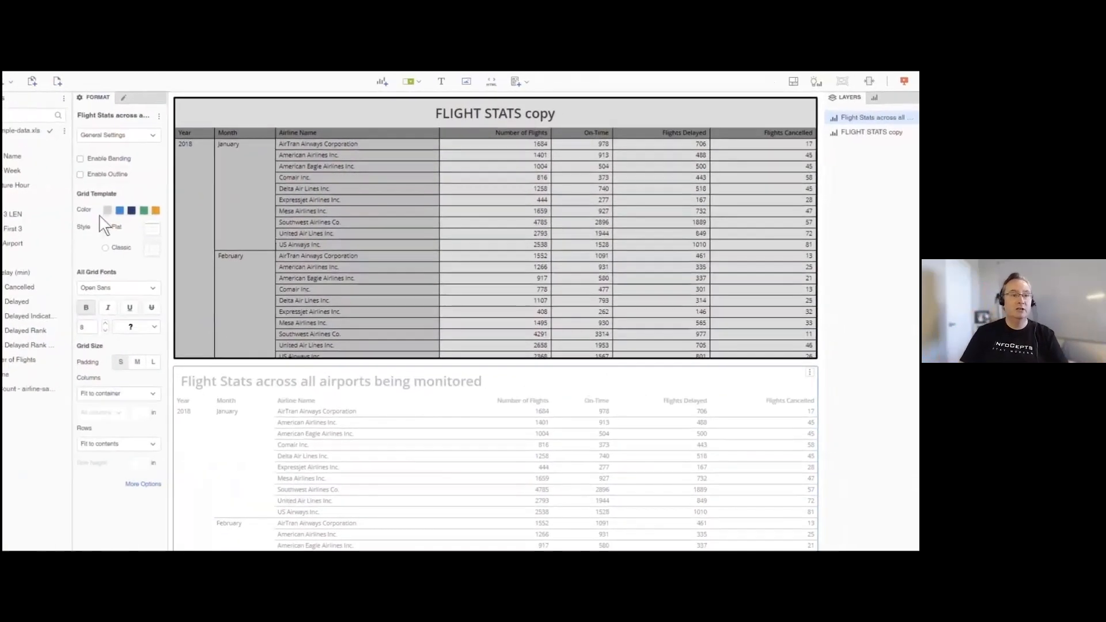
{"action": "left_click", "coordinate": [106, 227]}
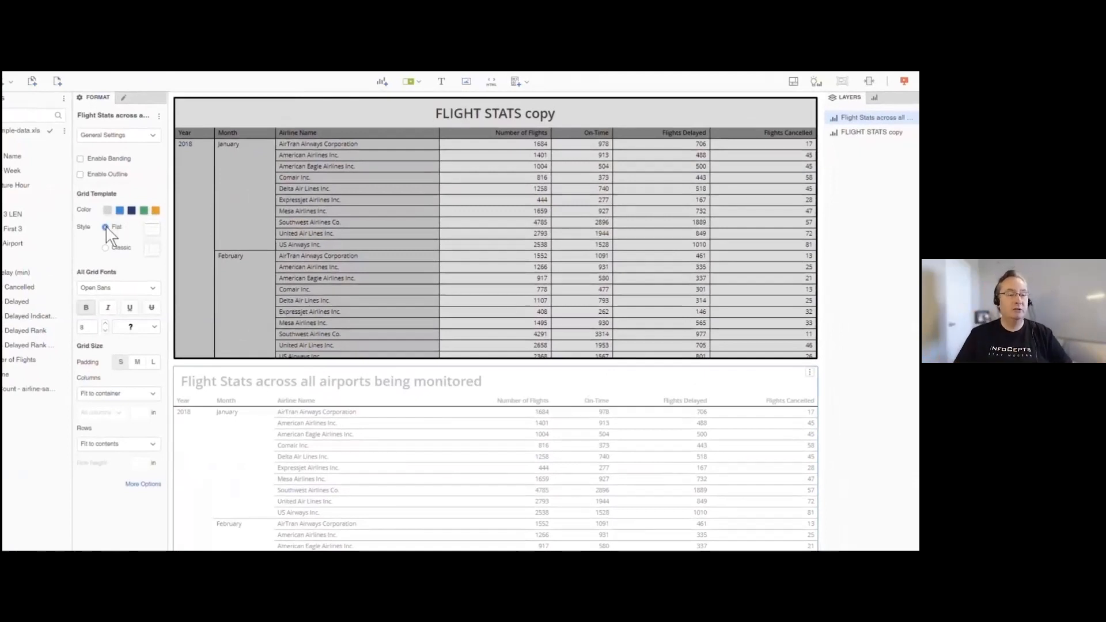
{"action": "left_click", "coordinate": [156, 211]}
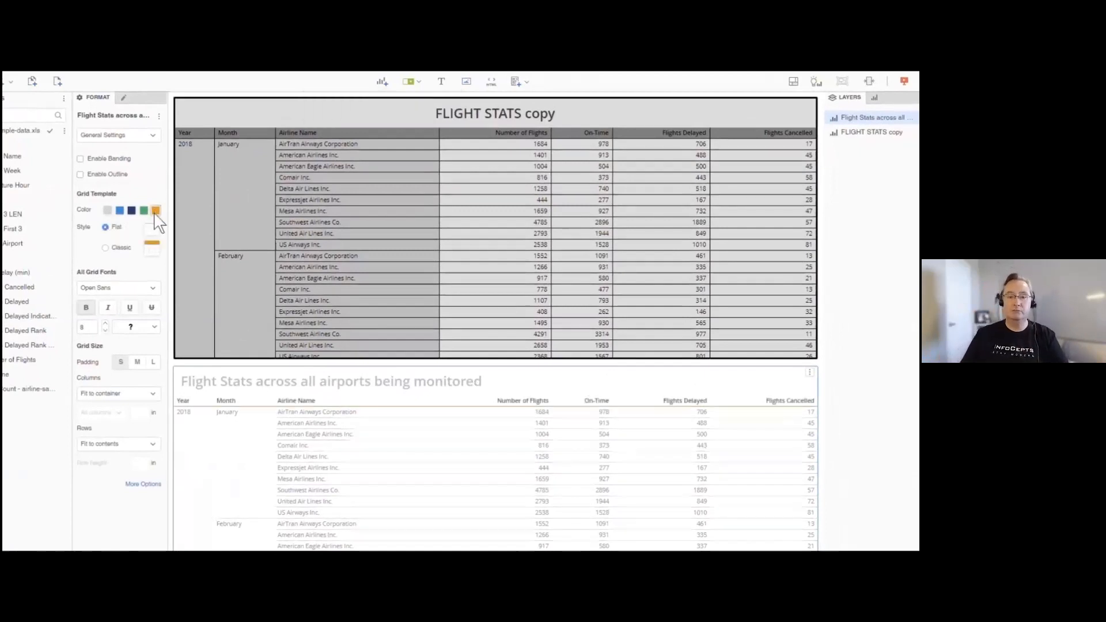
- Try the green and dark blue template colours and the Classic style on the lower grid, and return to Flat with orange
{"action": "left_click", "coordinate": [144, 211]}
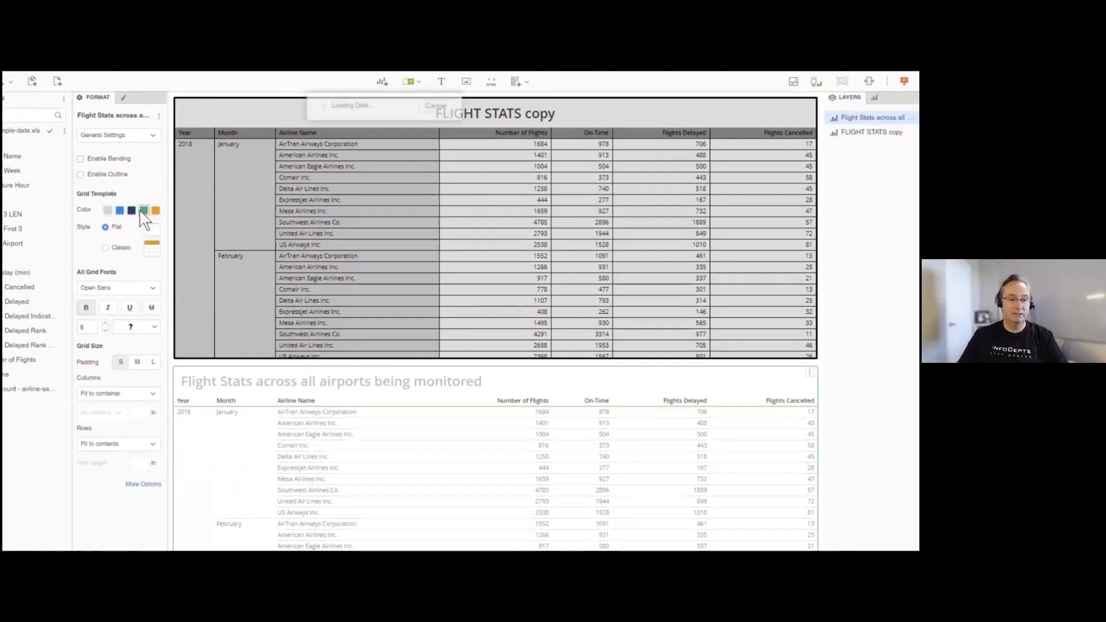
{"action": "left_click", "coordinate": [132, 210]}
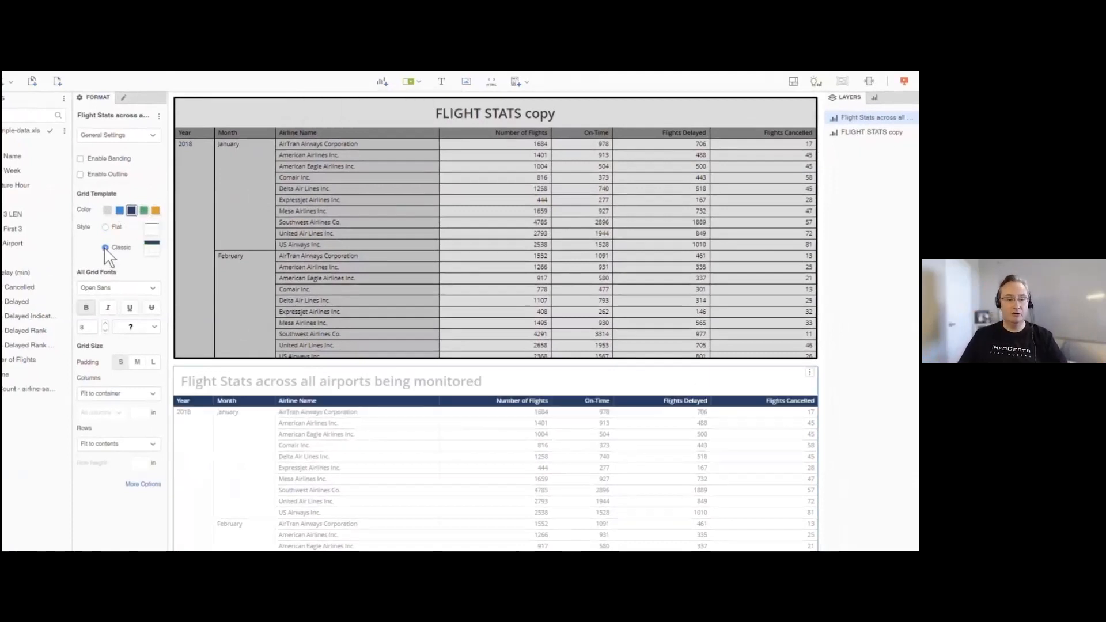
{"action": "left_click", "coordinate": [156, 211]}
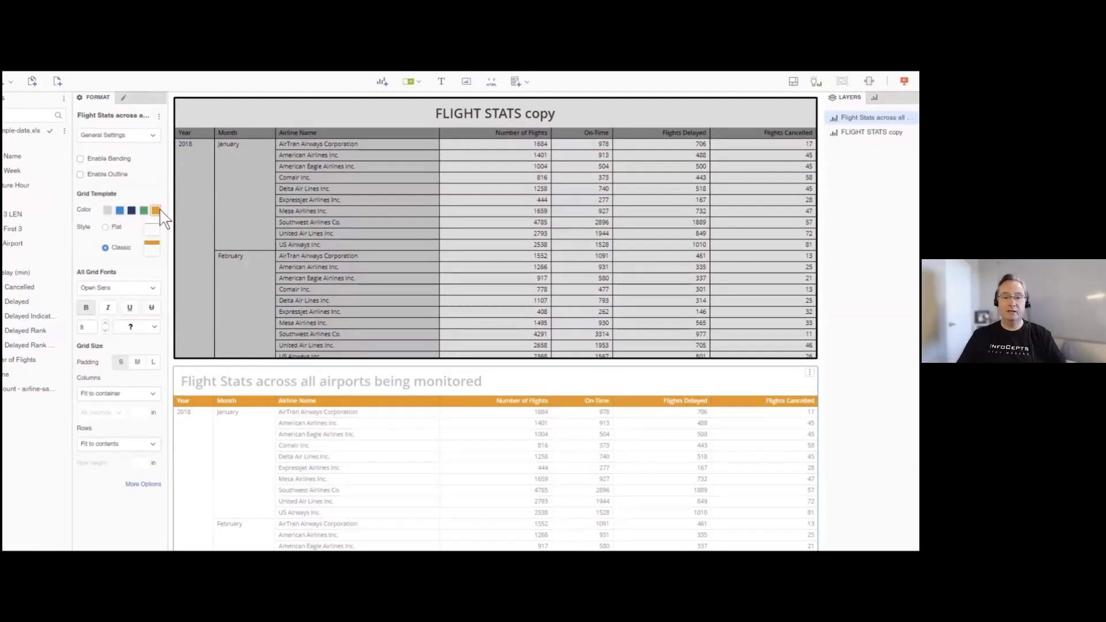
{"action": "left_click", "coordinate": [108, 228]}
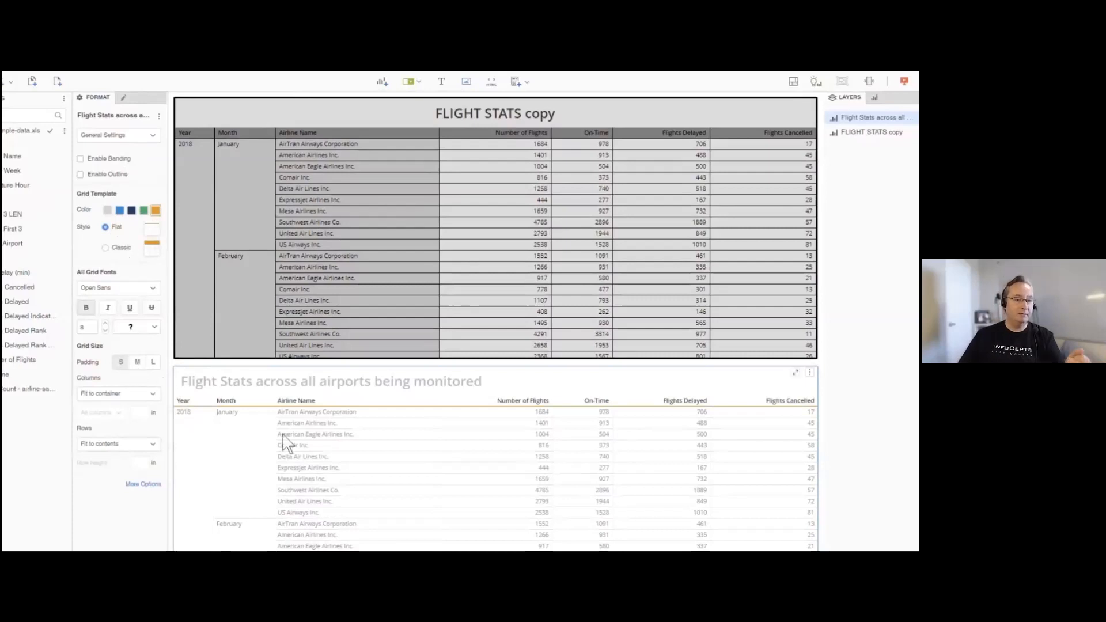
- Compare the larger cell padding sizes on the lower grid and set its padding to M
{"action": "left_click", "coordinate": [139, 361]}
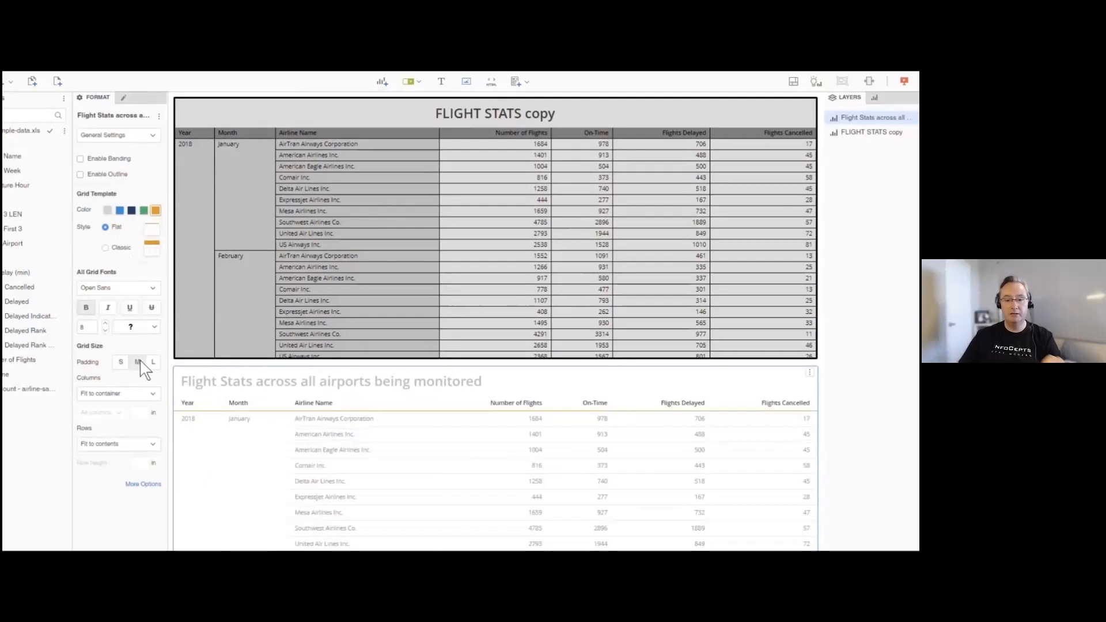
{"action": "left_click", "coordinate": [154, 361]}
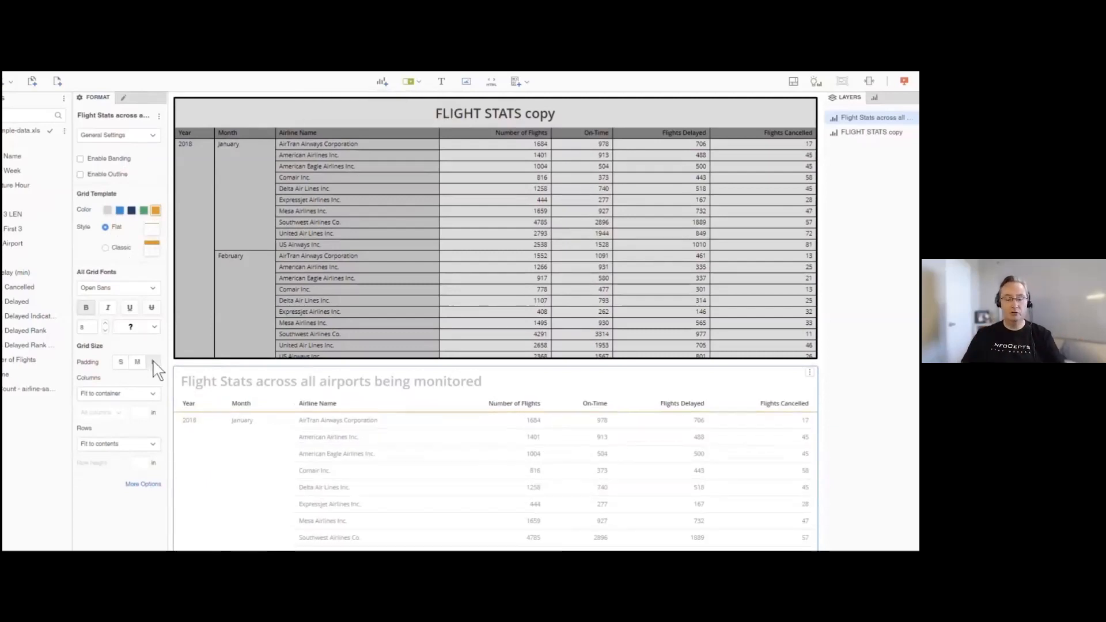
{"action": "left_click", "coordinate": [139, 363]}
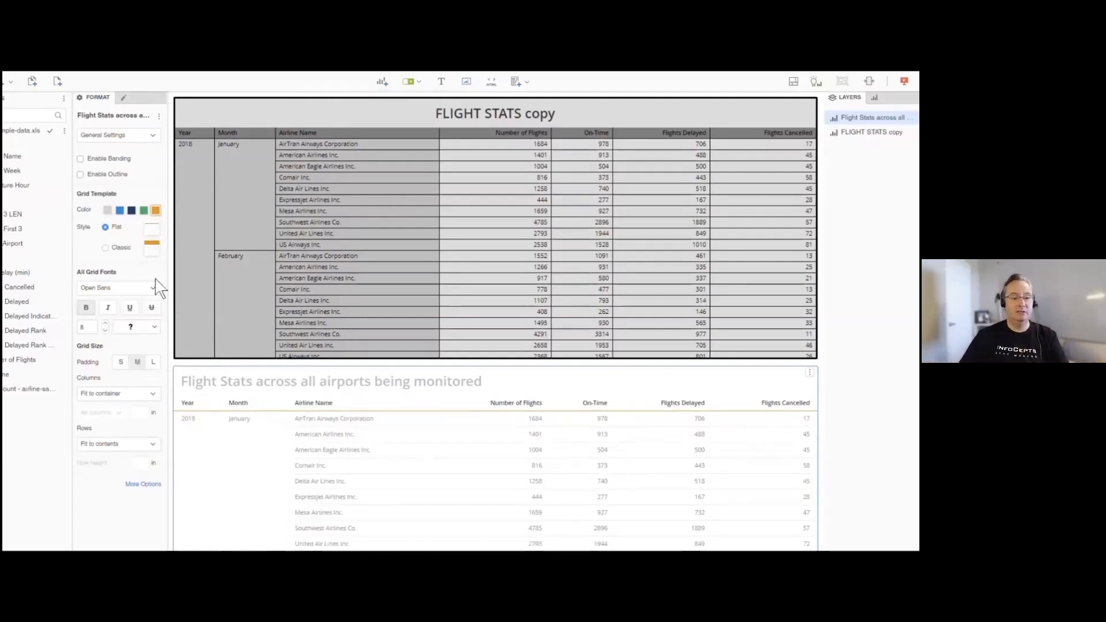
- Open the font colour choices for the lower grid's column headers
{"action": "left_click", "coordinate": [134, 136]}
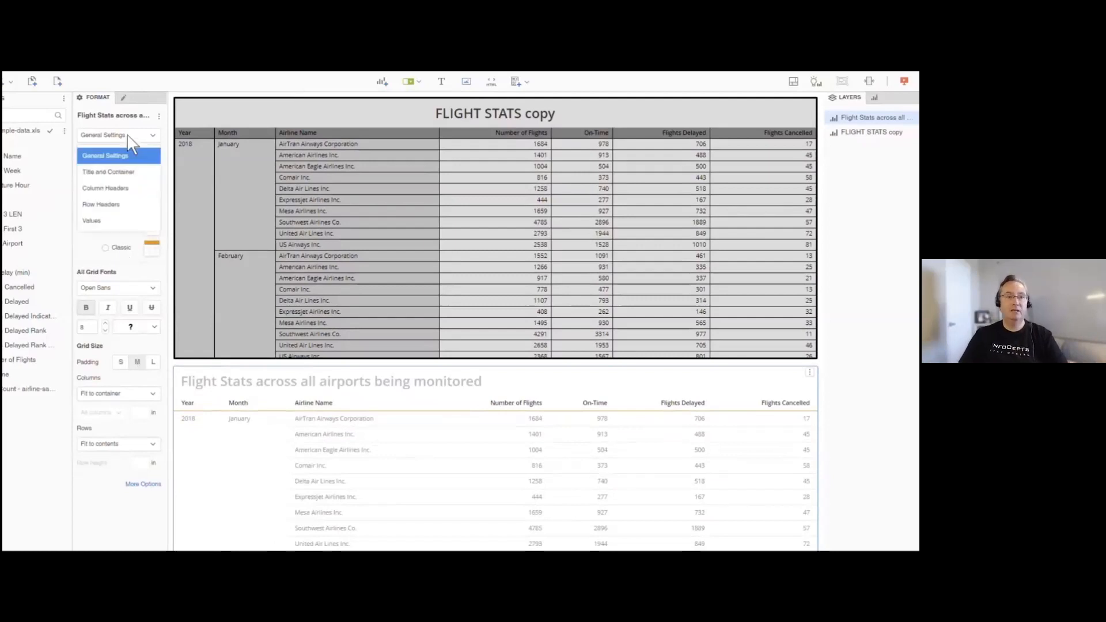
{"action": "left_click", "coordinate": [238, 405]}
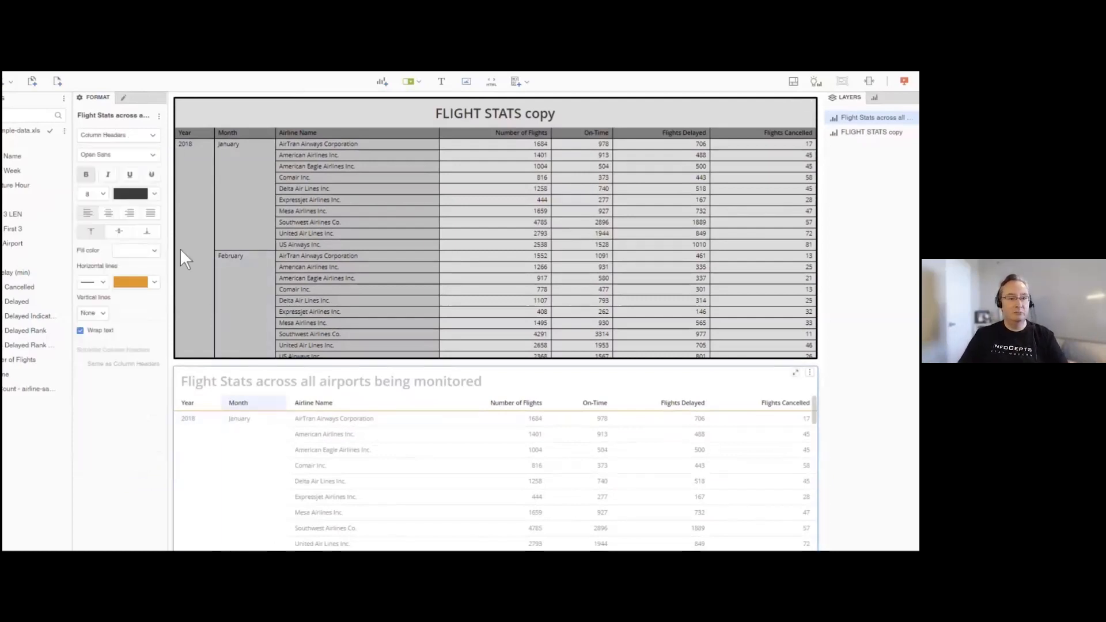
{"action": "left_click", "coordinate": [148, 195]}
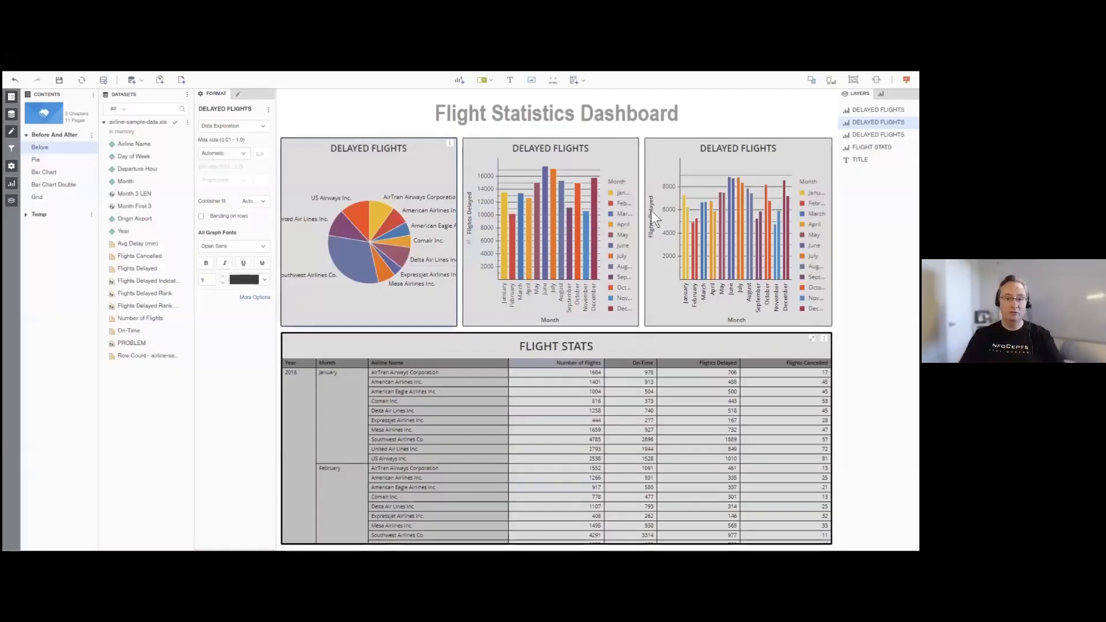
- Copy the "Airlines with the MOST delayed flights" bar chart from the Pie page to a new page
{"action": "left_click", "coordinate": [40, 161]}
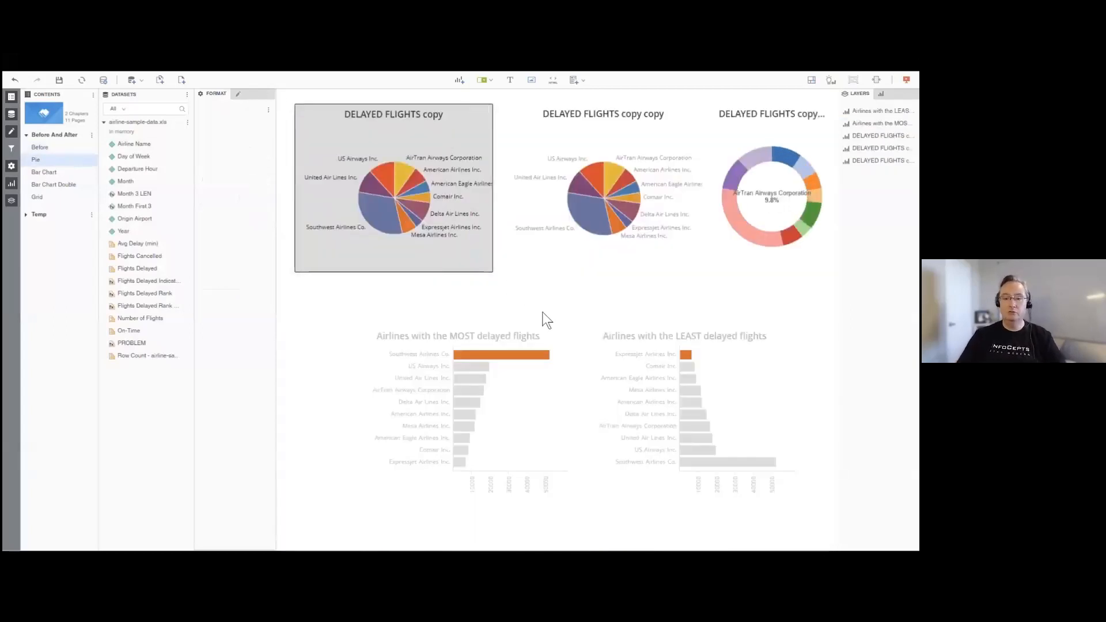
{"action": "left_click", "coordinate": [562, 332]}
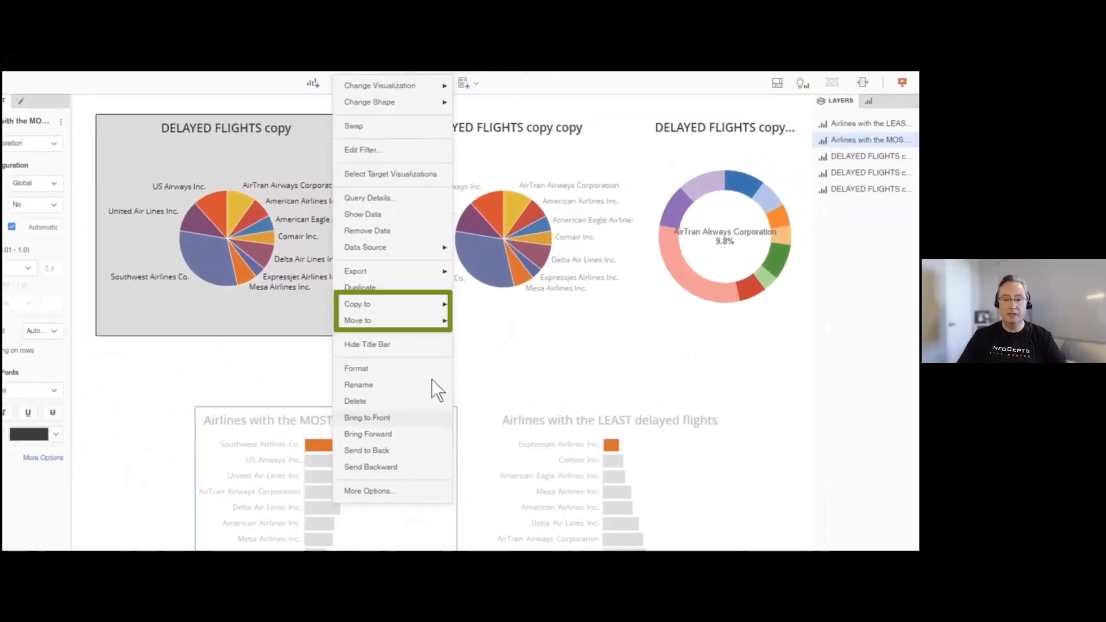
{"action": "mouse_move", "coordinate": [436, 314]}
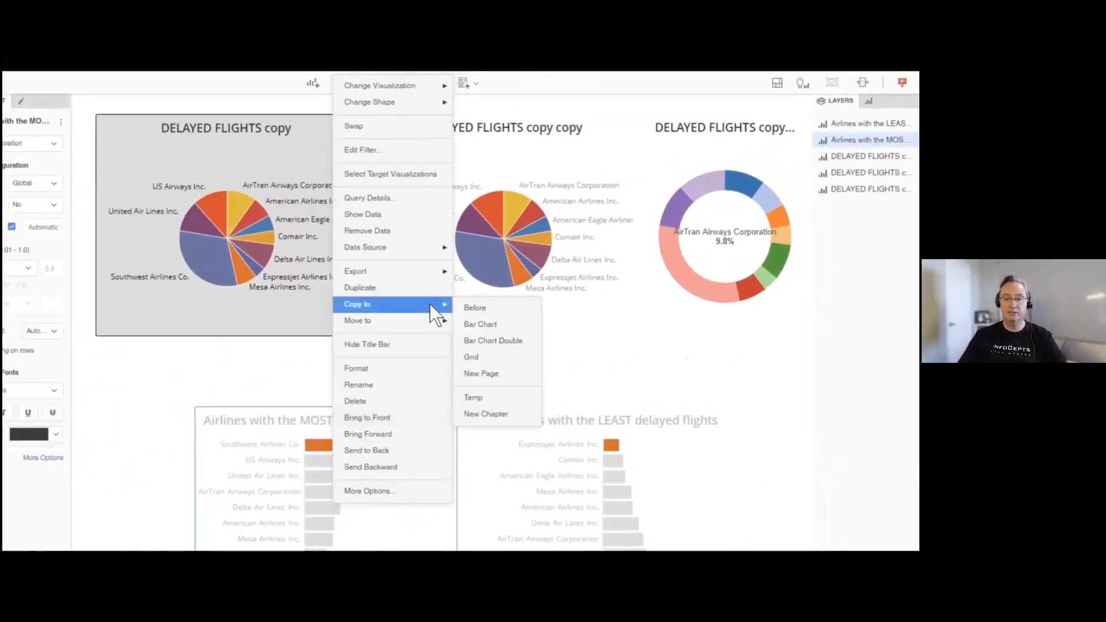
{"action": "left_click", "coordinate": [481, 372]}
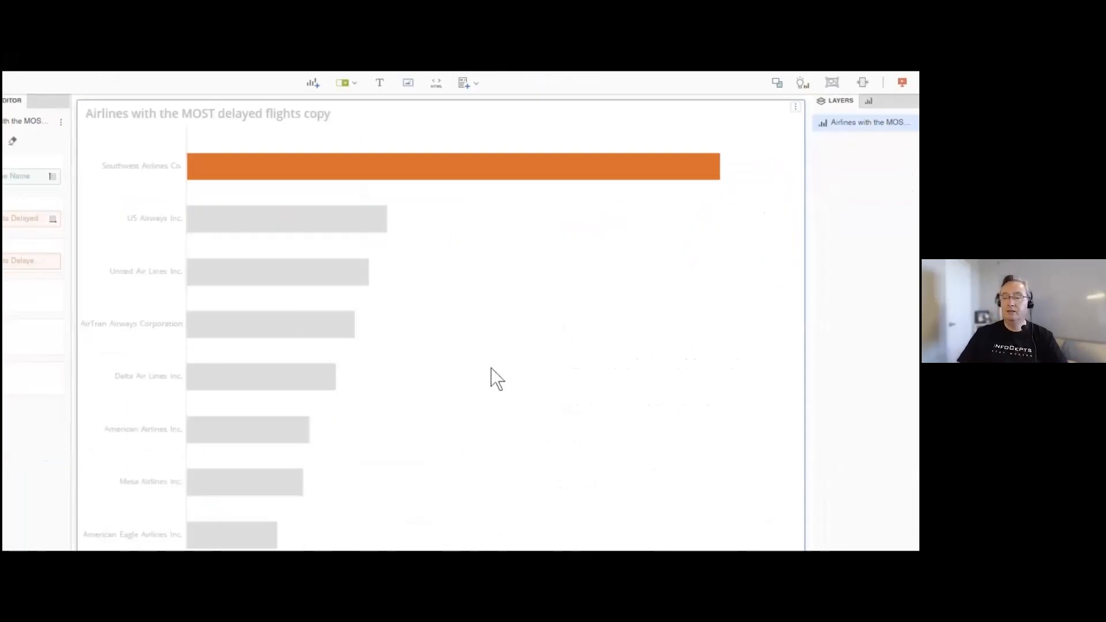
- Convert the new page to a free-form layout, and shrink the copied bar chart and move it toward the page's upper left
{"action": "left_click", "coordinate": [777, 83]}
{"action": "left_click", "coordinate": [373, 436]}
{"action": "left_click_drag", "start_coordinate": [800, 99], "coordinate": [350, 497]}
{"action": "left_click_drag", "start_coordinate": [275, 513], "coordinate": [338, 294]}
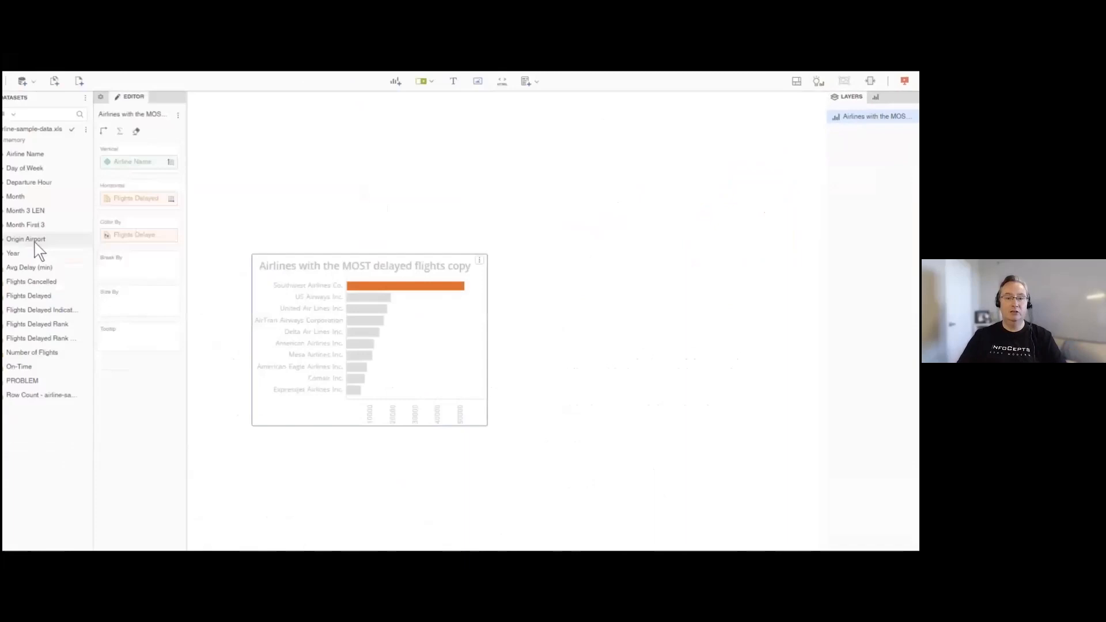
- Rename the new page as AFTER
{"action": "right_click", "coordinate": [40, 209]}
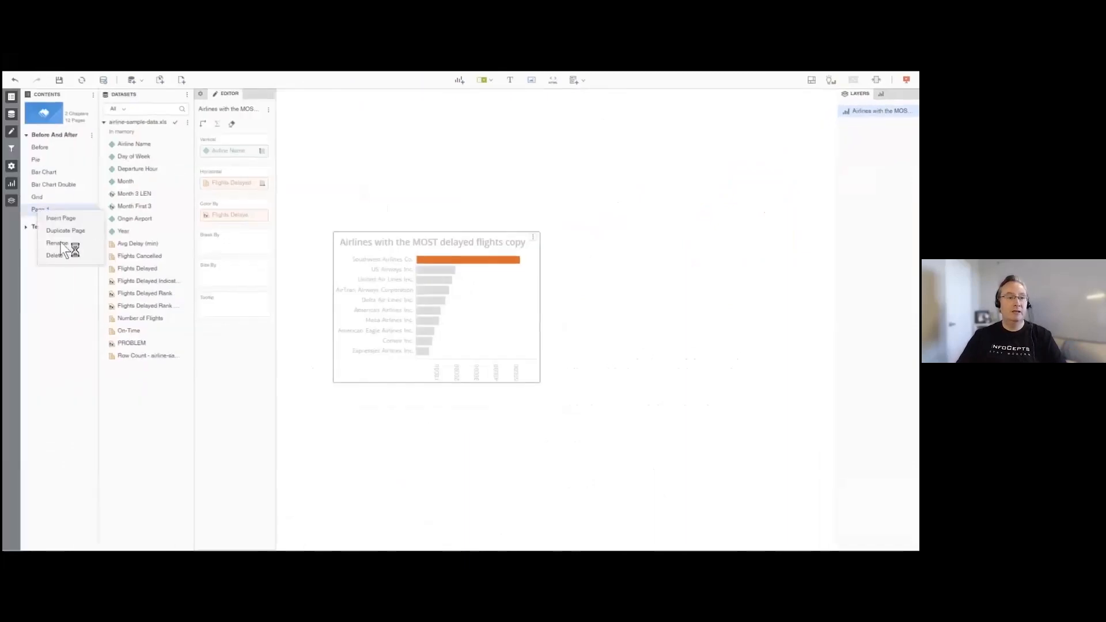
{"action": "left_click", "coordinate": [61, 244]}
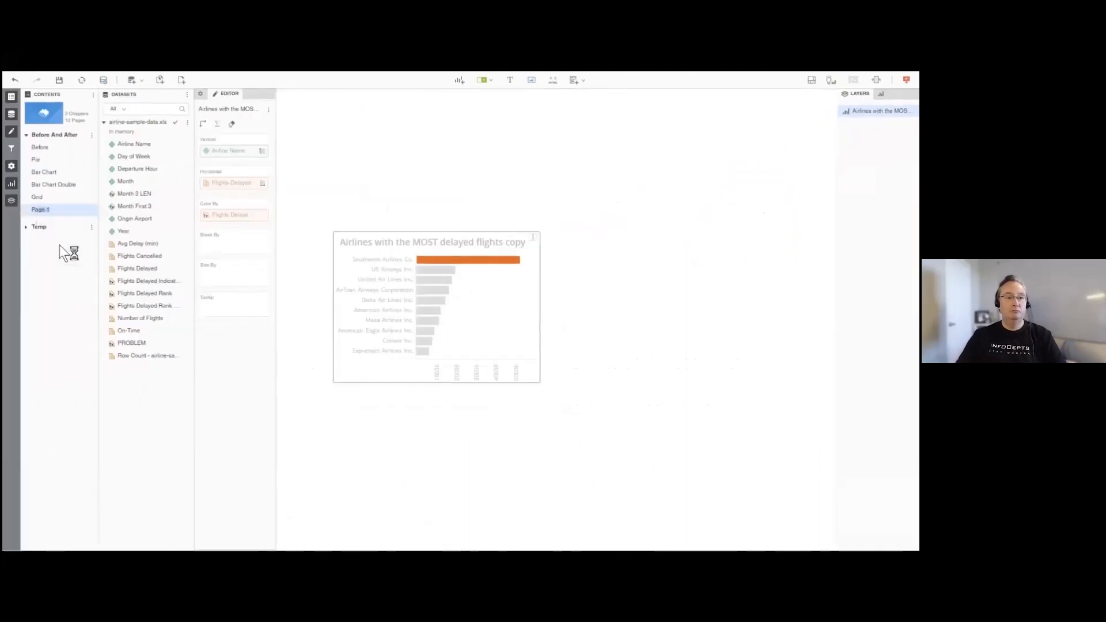
{"action": "type", "text": "AFTER"}
{"action": "key", "text": "Return"}
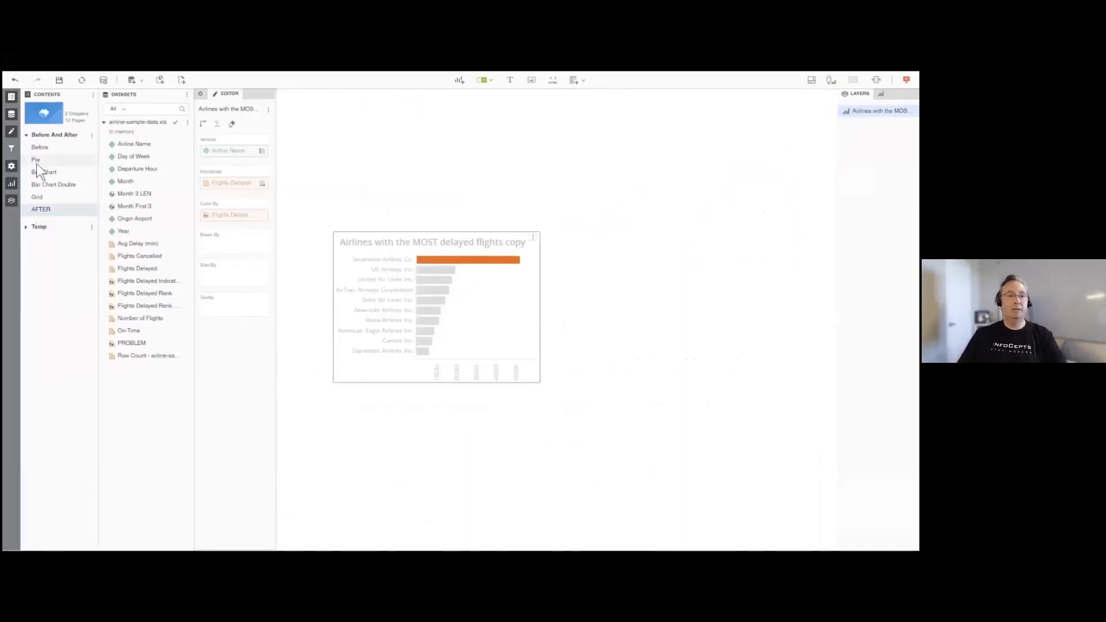
- Copy the "Airlines with the LEAST delayed flights" chart from the Pie page to the AFTER page and place it at the upper right
{"action": "left_click", "coordinate": [36, 162]}
{"action": "left_click", "coordinate": [789, 334]}
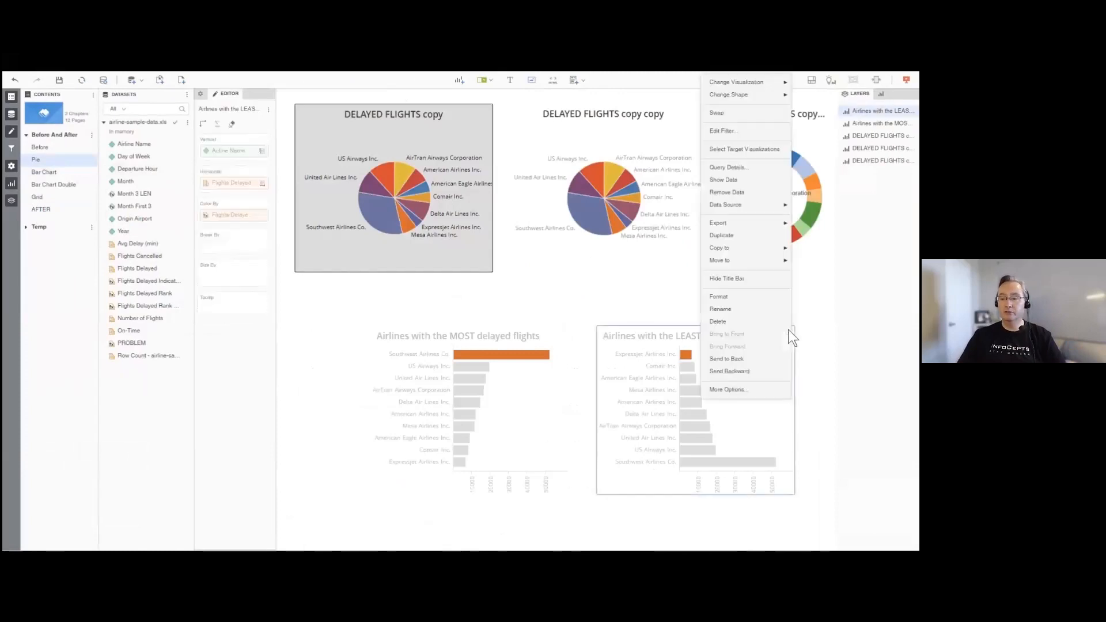
{"action": "mouse_move", "coordinate": [765, 250]}
{"action": "left_click", "coordinate": [818, 303]}
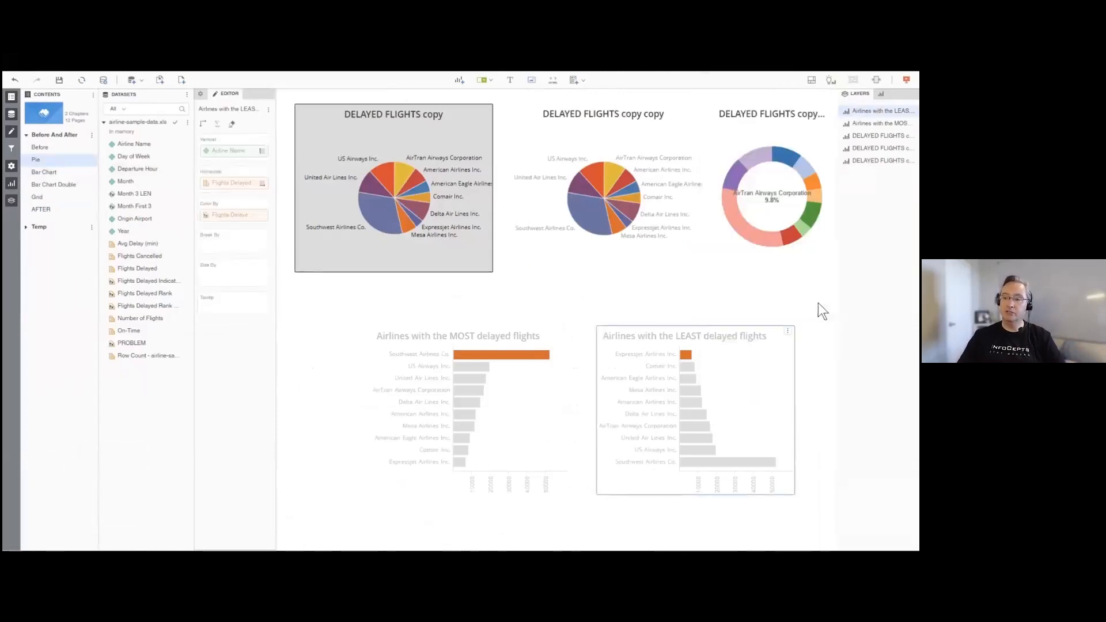
{"action": "left_click_drag", "start_coordinate": [415, 121], "coordinate": [689, 149]}
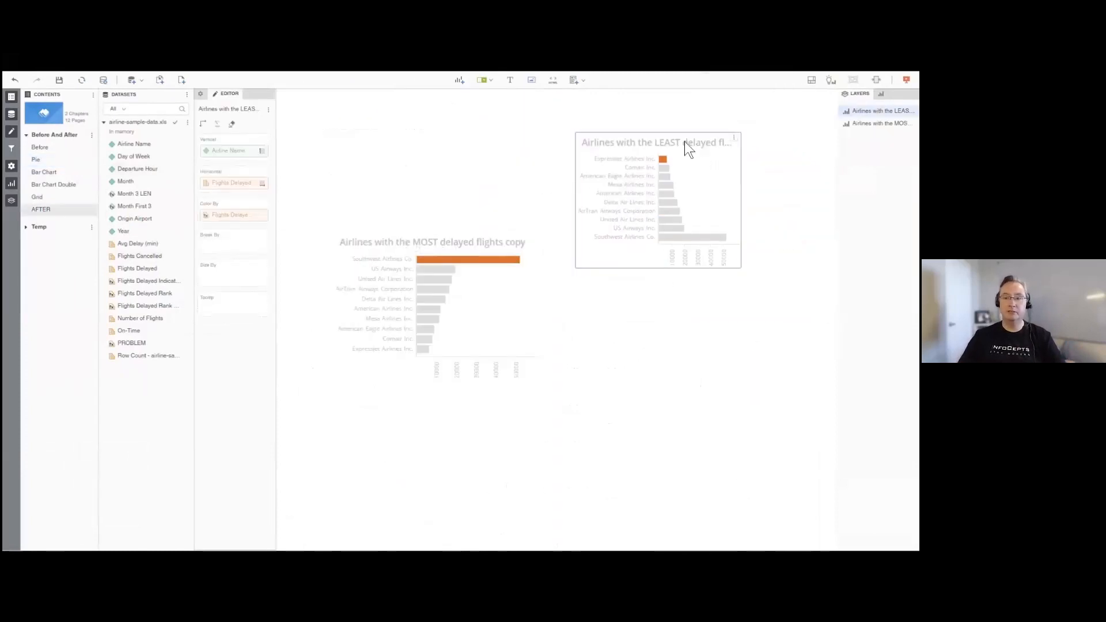
- Copy the "Monthly flight delays VS previous year" line chart from the Bar Chart Double page to the AFTER page
{"action": "left_click", "coordinate": [50, 175]}
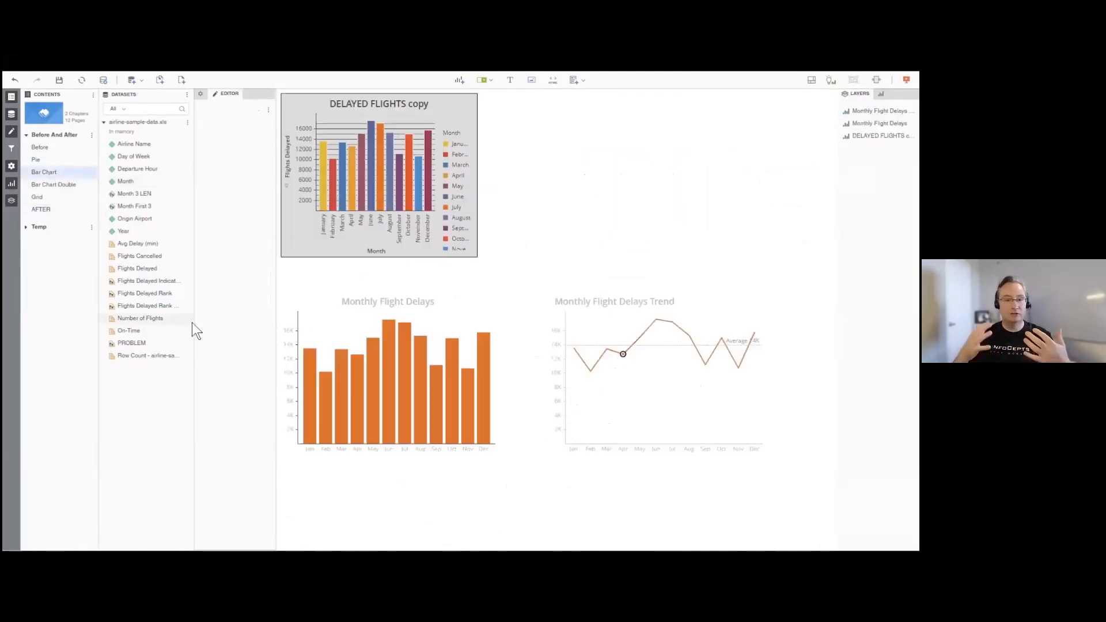
{"action": "left_click", "coordinate": [50, 184]}
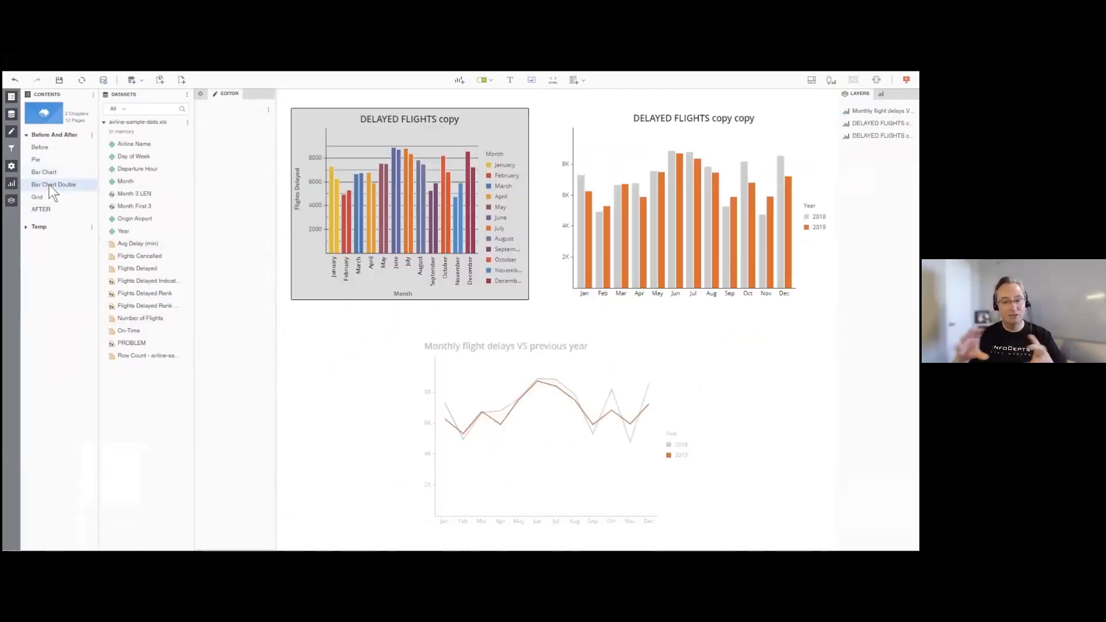
{"action": "left_click", "coordinate": [691, 350]}
{"action": "mouse_move", "coordinate": [668, 249]}
{"action": "left_click", "coordinate": [710, 307]}
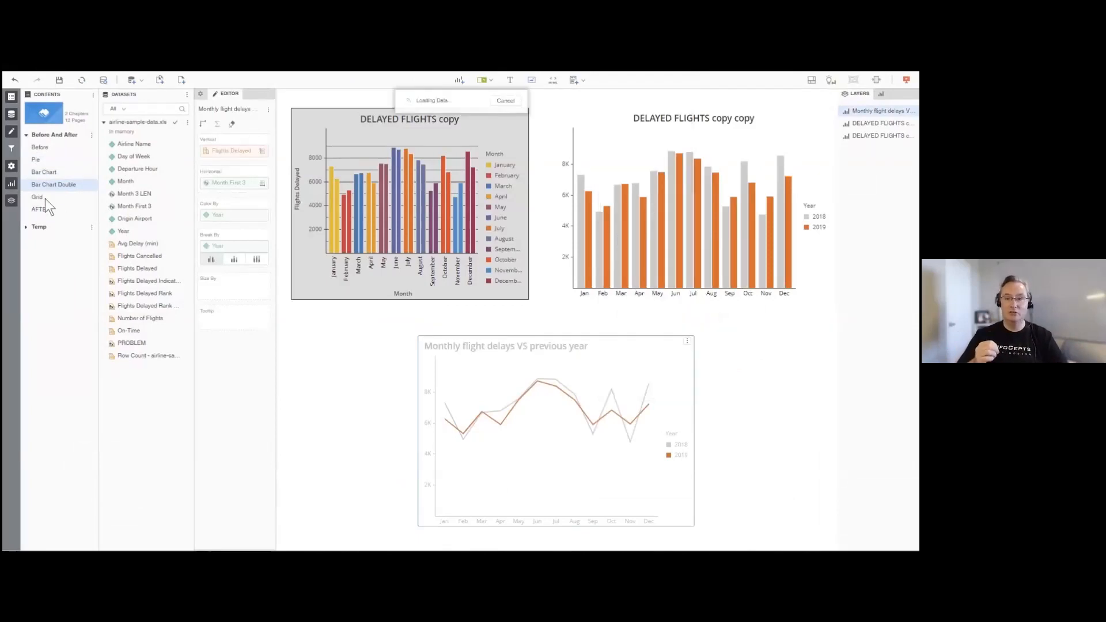
- Copy the "Flight Stats across all airports being monitored" grid from the Grid page to the AFTER page
{"action": "left_click", "coordinate": [43, 198]}
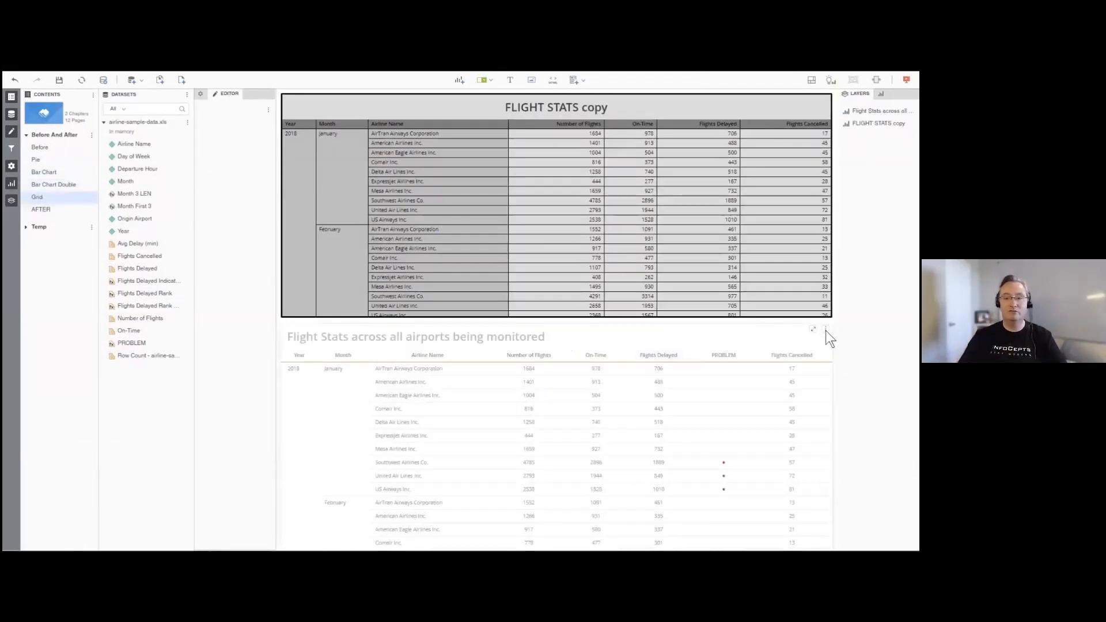
{"action": "left_click", "coordinate": [825, 329]}
{"action": "mouse_move", "coordinate": [809, 254]}
{"action": "left_click", "coordinate": [852, 308]}
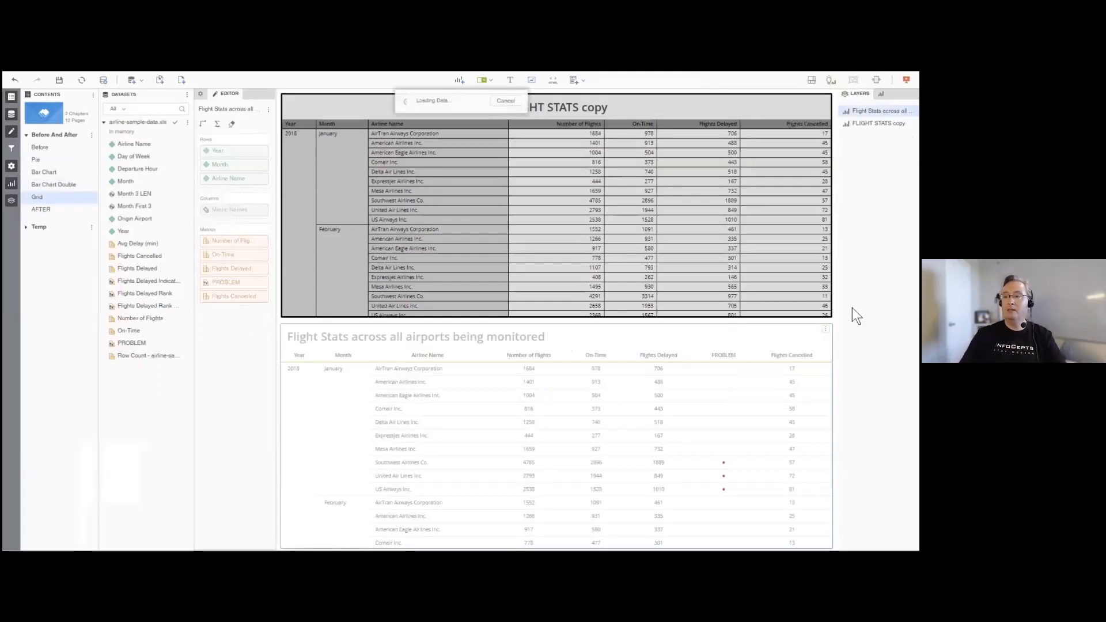
- Arrange the AFTER page with the three charts side by side in one row above the full-width Flight Stats grid
{"action": "left_click_drag", "start_coordinate": [467, 164], "coordinate": [388, 408]}
{"action": "left_click_drag", "start_coordinate": [503, 416], "coordinate": [831, 430]}
{"action": "left_click_drag", "start_coordinate": [440, 149], "coordinate": [747, 208]}
{"action": "left_click_drag", "start_coordinate": [451, 228], "coordinate": [409, 144]}
{"action": "left_click_drag", "start_coordinate": [675, 151], "coordinate": [544, 143]}
{"action": "left_click_drag", "start_coordinate": [677, 228], "coordinate": [721, 144]}
{"action": "left_click_drag", "start_coordinate": [580, 400], "coordinate": [572, 302]}
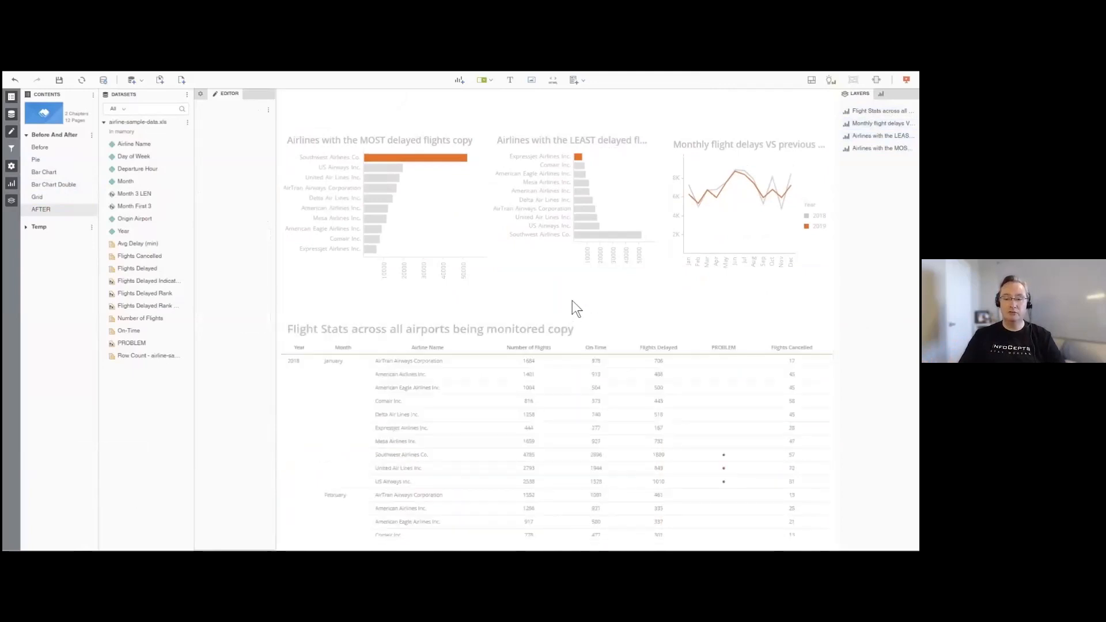
- In the MOST delayed flights chart's title and container settings, set Y to 16%, width to 30% and height to 35%
{"action": "left_click", "coordinate": [432, 138]}
{"action": "left_click", "coordinate": [200, 93]}
{"action": "left_click", "coordinate": [232, 126]}
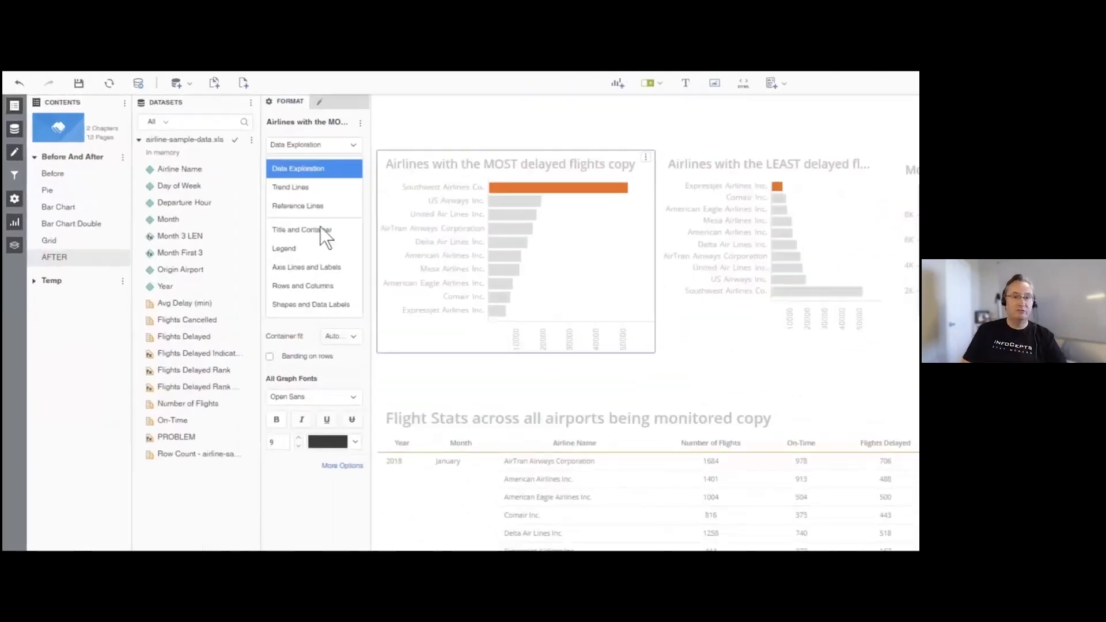
{"action": "left_click", "coordinate": [321, 228]}
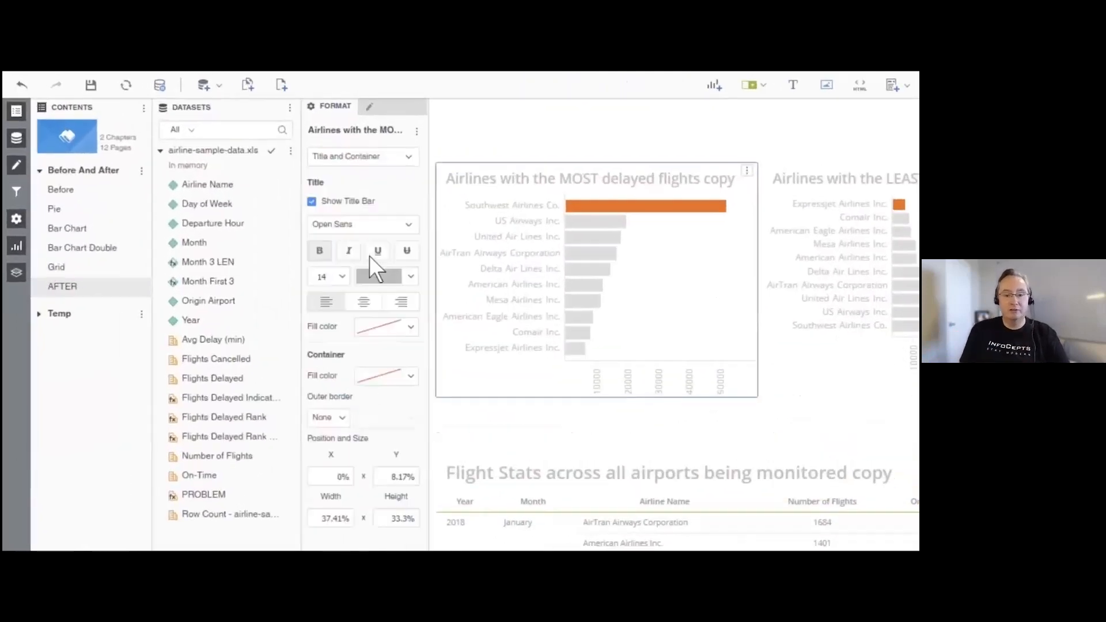
{"action": "double_click", "coordinate": [286, 421]}
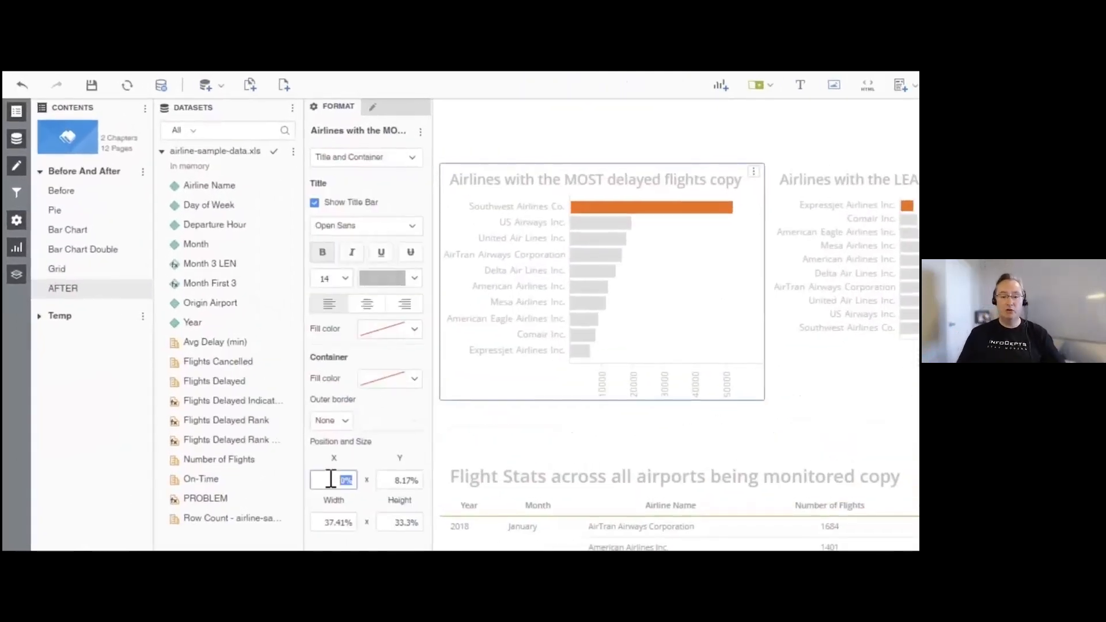
{"action": "key", "text": "Tab"}
{"action": "type", "text": "16"}
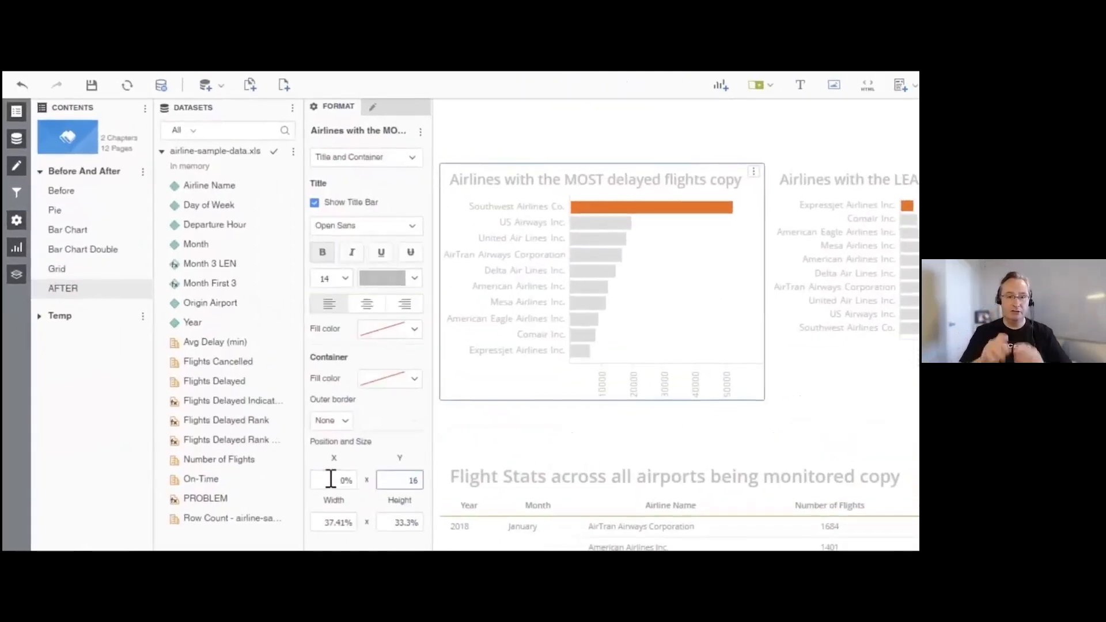
{"action": "key", "text": "Tab"}
{"action": "type", "text": "30"}
{"action": "key", "text": "Tab"}
{"action": "type", "text": "35"}
{"action": "key", "text": "Tab"}
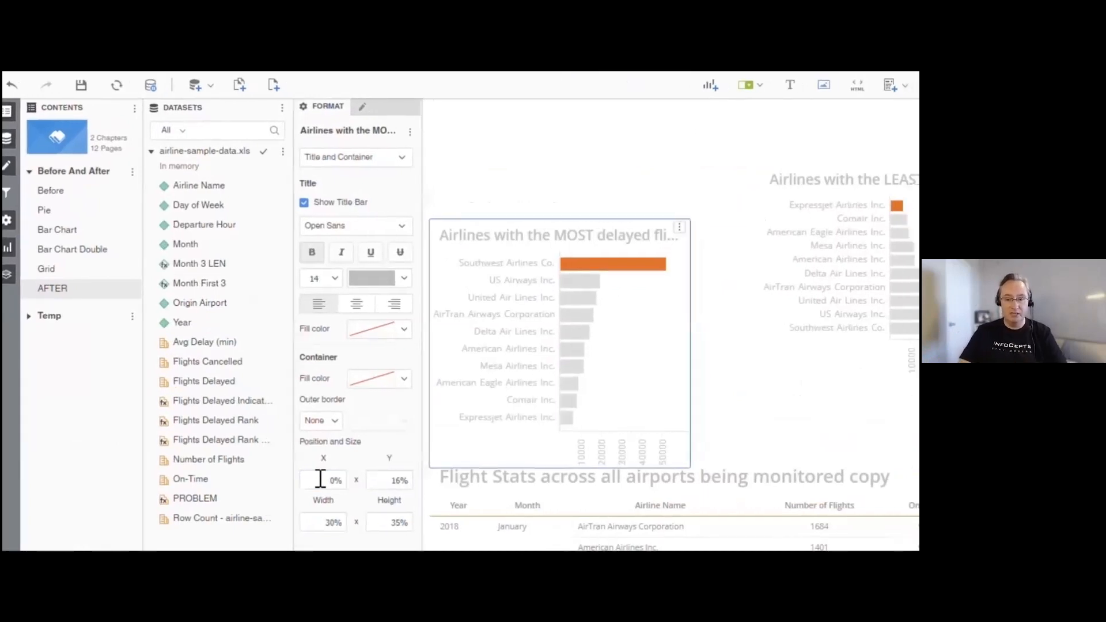
- Set the LEAST delayed flights chart's Y position to 16% and its height to 35%
{"action": "left_click", "coordinate": [729, 300]}
{"action": "double_click", "coordinate": [215, 485]}
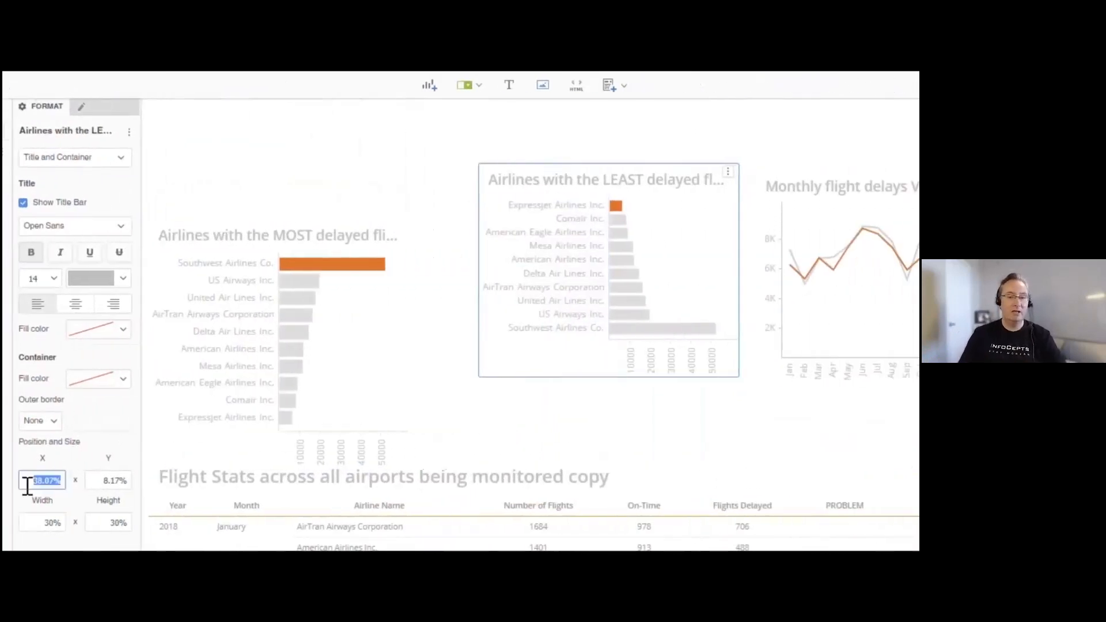
{"action": "key", "text": "Tab"}
{"action": "type", "text": "16"}
{"action": "key", "text": "Tab"}
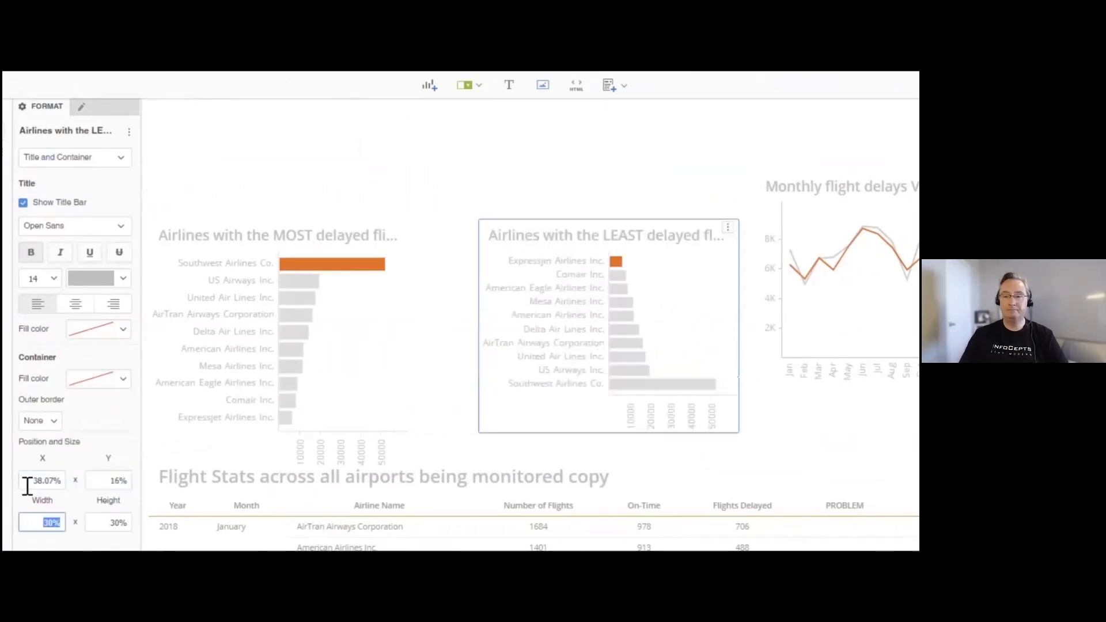
{"action": "key", "text": "Tab"}
{"action": "type", "text": "35"}
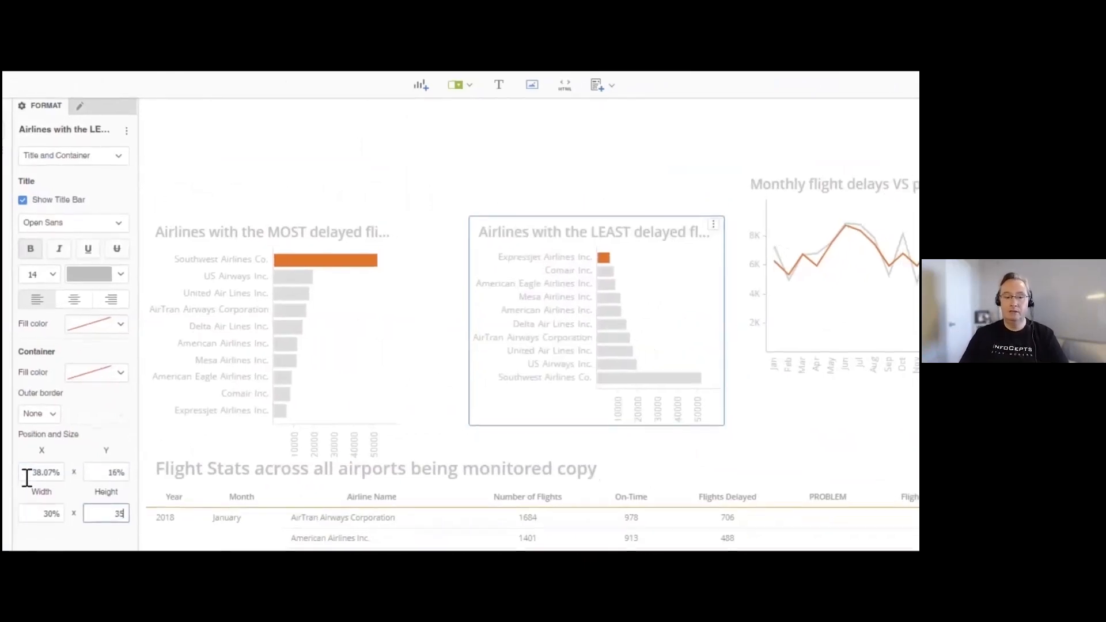
{"action": "key", "text": "Tab"}
- Set the Monthly flight delays line chart's Y position to 16% and its height to 35%
{"action": "left_click", "coordinate": [892, 249]}
{"action": "double_click", "coordinate": [35, 402]}
{"action": "key", "text": "Tab"}
{"action": "type", "text": "16"}
{"action": "key", "text": "Tab"}
{"action": "key", "text": "Tab"}
{"action": "type", "text": "35"}
- Set the Flight Stats grid's Y position to 54% and its height to 46%
{"action": "key", "text": "Tab"}
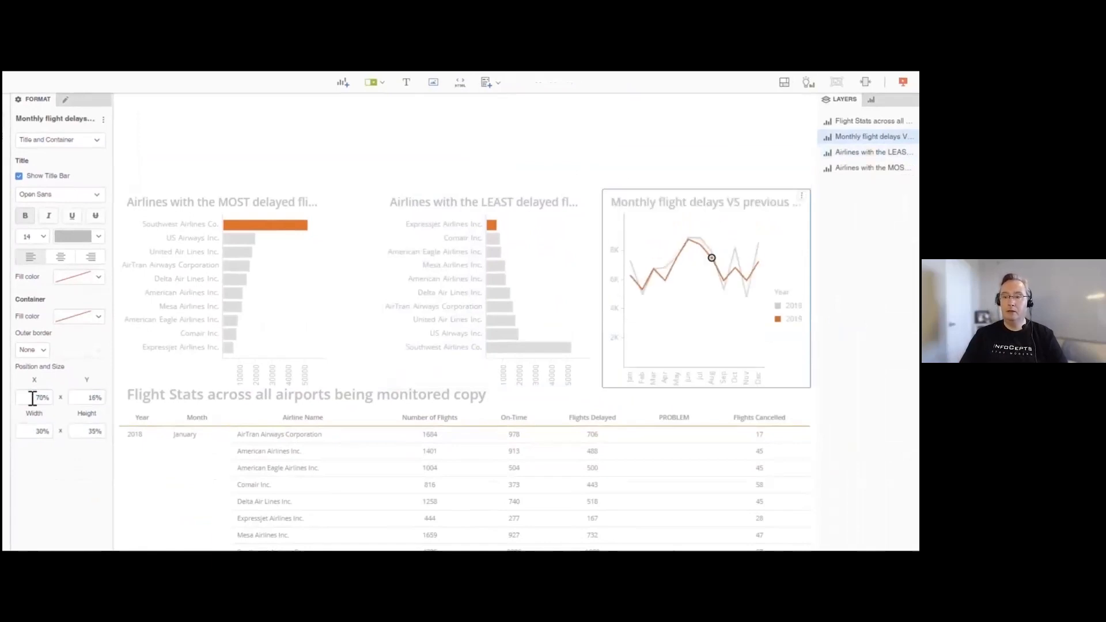
{"action": "left_click", "coordinate": [308, 420]}
{"action": "double_click", "coordinate": [33, 397]}
{"action": "key", "text": "Tab"}
{"action": "type", "text": "54"}
{"action": "key", "text": "Tab"}
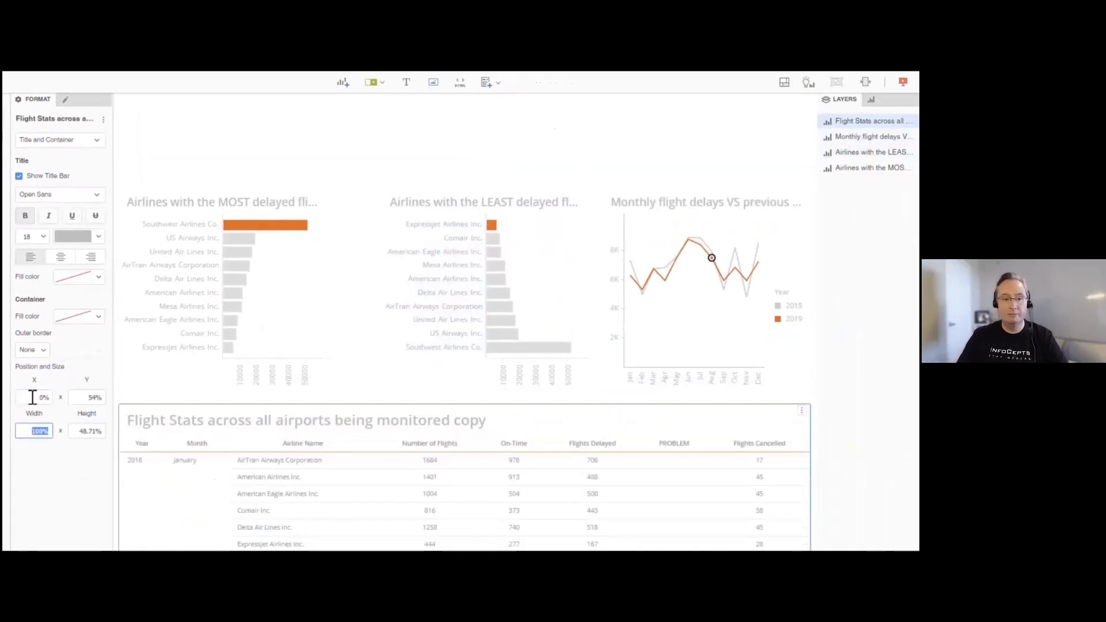
{"action": "key", "text": "Tab"}
{"action": "type", "text": "46"}
{"action": "key", "text": "Tab"}
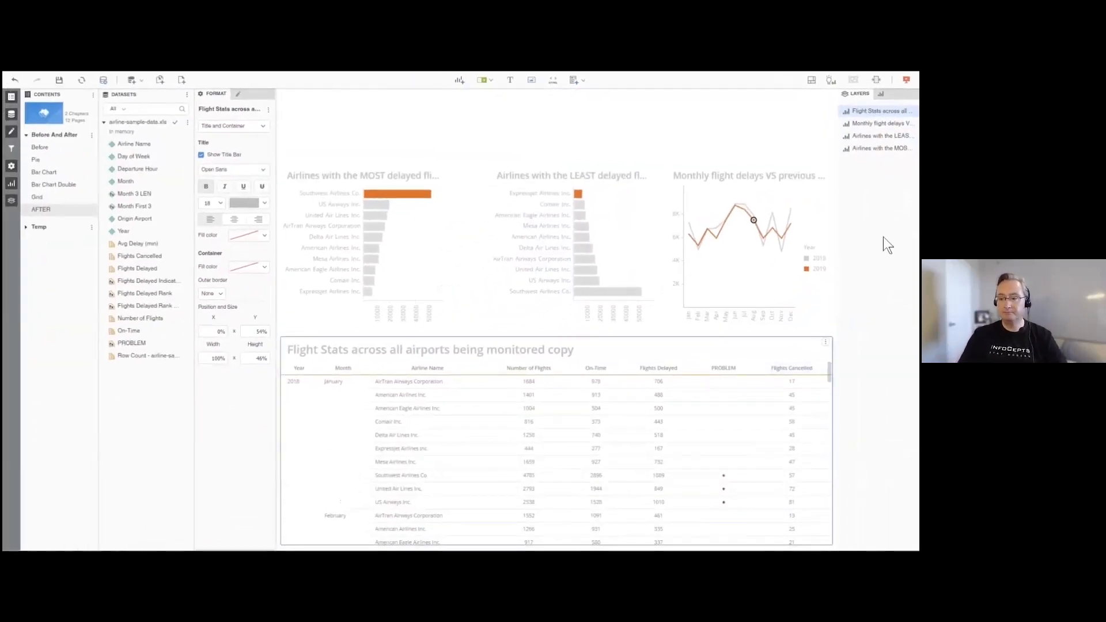
{"action": "left_click", "coordinate": [747, 230]}
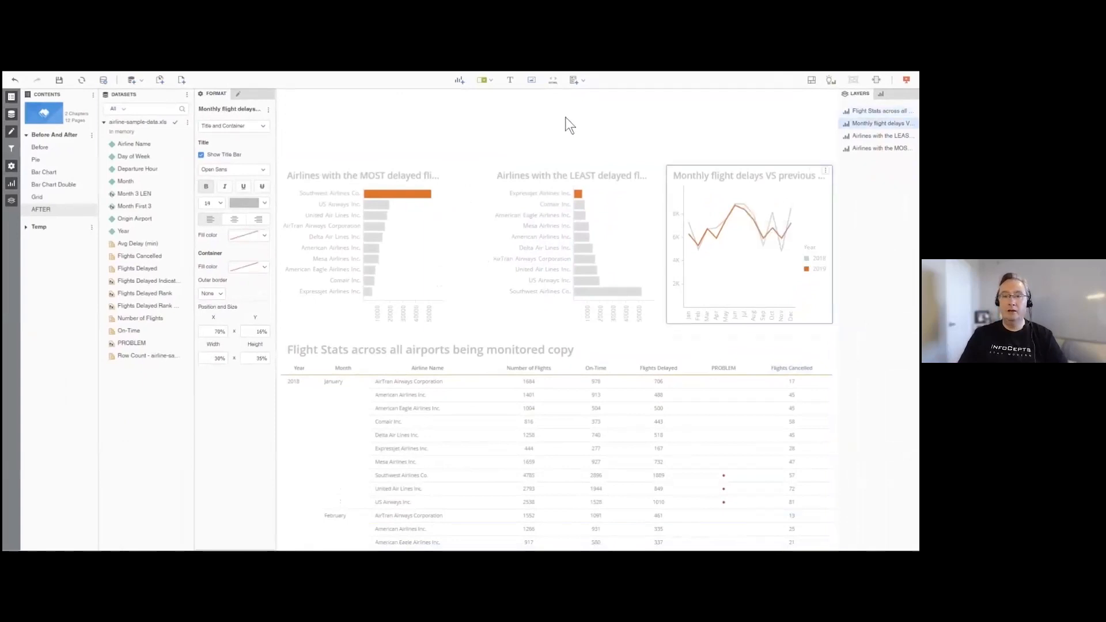
- Add a text box in the empty area above the MOST delayed flights chart, reading "FLIGHT STATS DASHBOARD"
{"action": "left_click", "coordinate": [500, 124]}
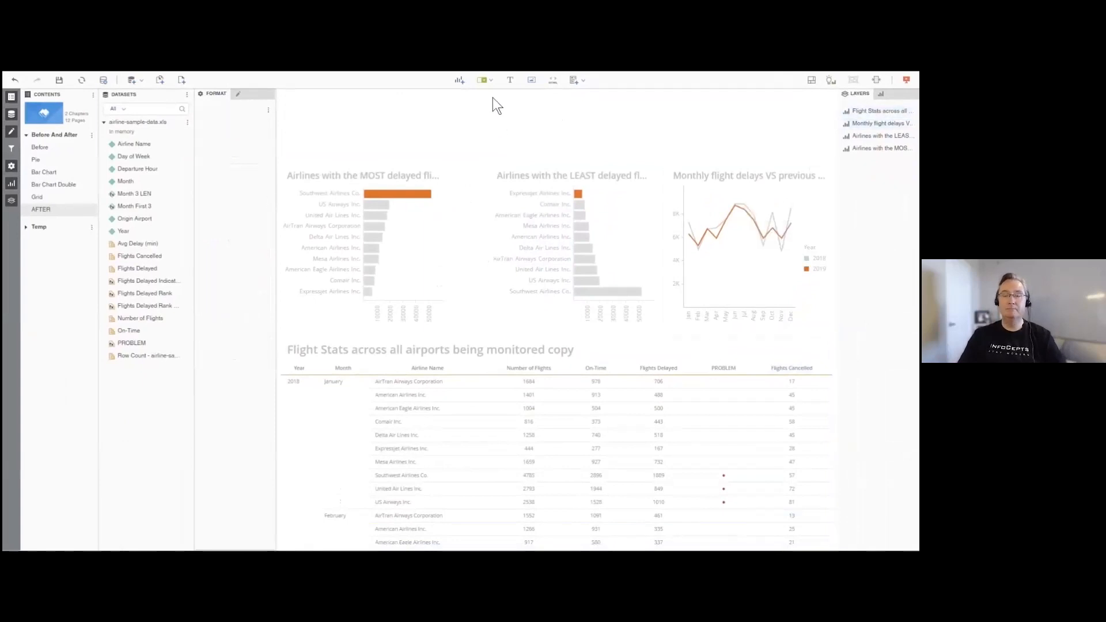
{"action": "left_click", "coordinate": [510, 80]}
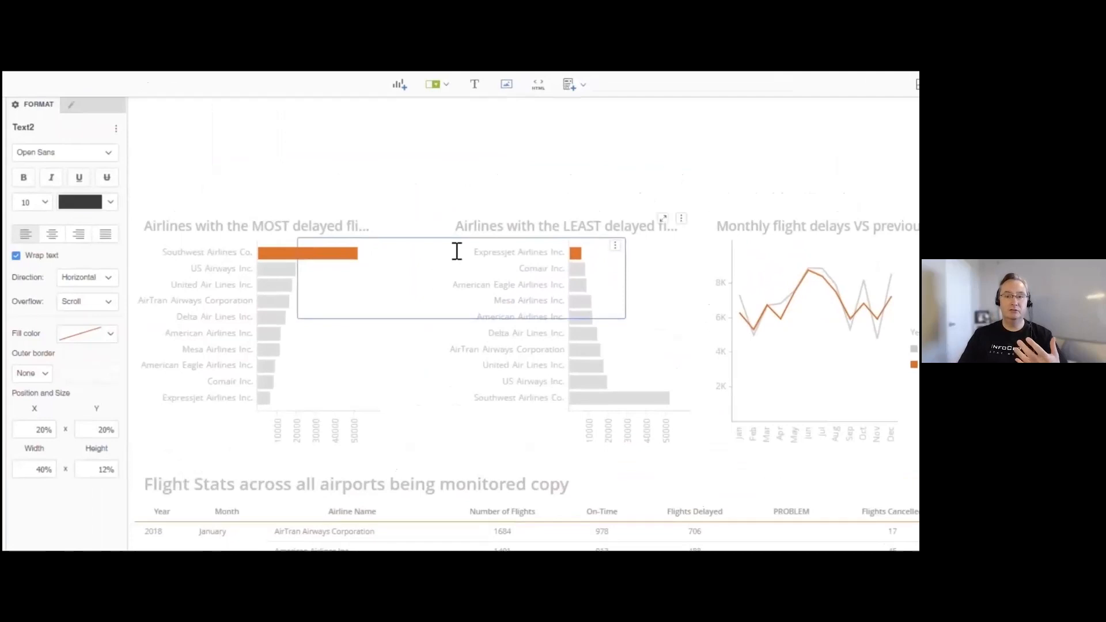
{"action": "left_click_drag", "start_coordinate": [464, 245], "coordinate": [315, 129]}
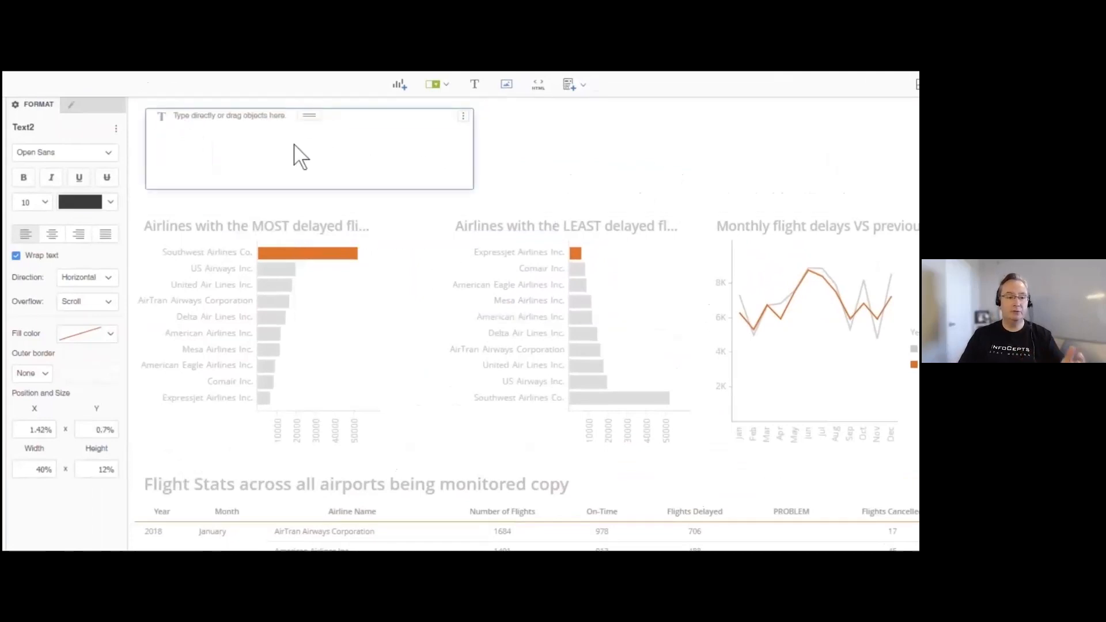
{"action": "left_click", "coordinate": [296, 144]}
{"action": "type", "text": "FLIGHT STATS DASHBOARD"}
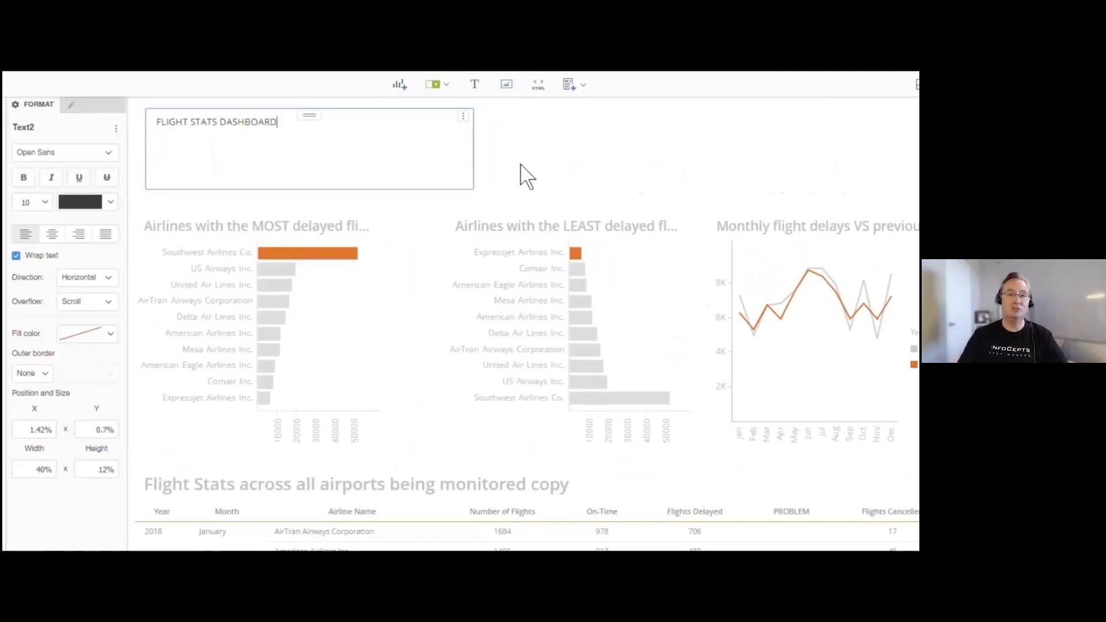
- Format the dashboard title text as Arial Narrow, size 36, in medium grey
{"action": "left_click", "coordinate": [108, 153]}
{"action": "scroll", "coordinate": [68, 231], "scroll_direction": "up", "scroll_amount": 5}
{"action": "left_click", "coordinate": [64, 221]}
{"action": "left_click", "coordinate": [110, 205]}
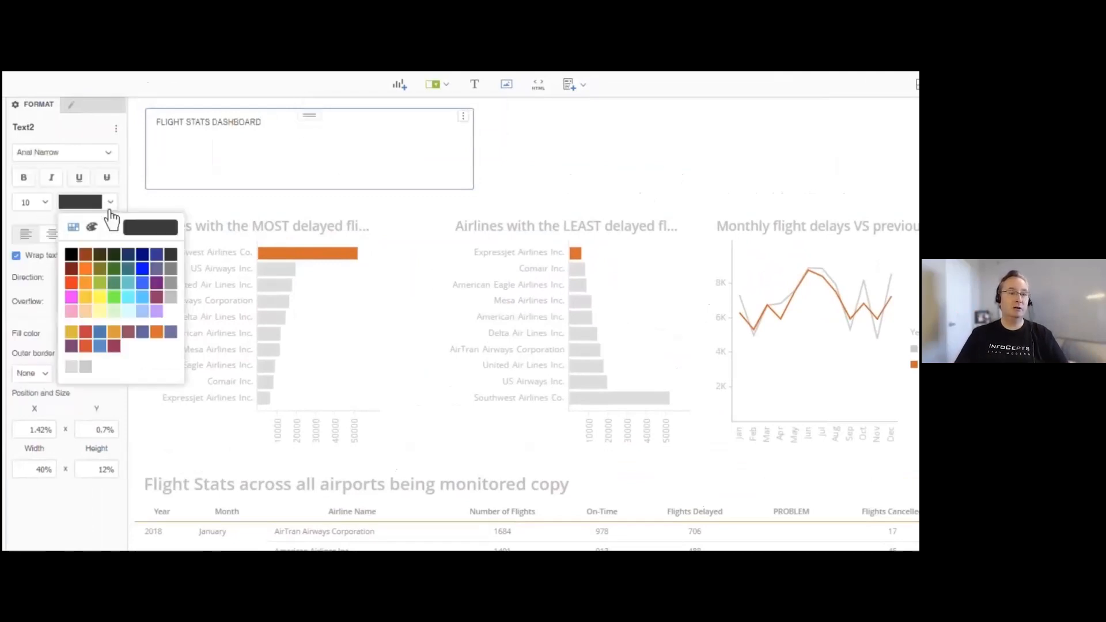
{"action": "left_click", "coordinate": [171, 282]}
{"action": "left_click", "coordinate": [33, 202]}
{"action": "left_click", "coordinate": [23, 411]}
- Set the title text box's X and Y to 0%, width to 70% and height to 12.2%
{"action": "left_click", "coordinate": [22, 431]}
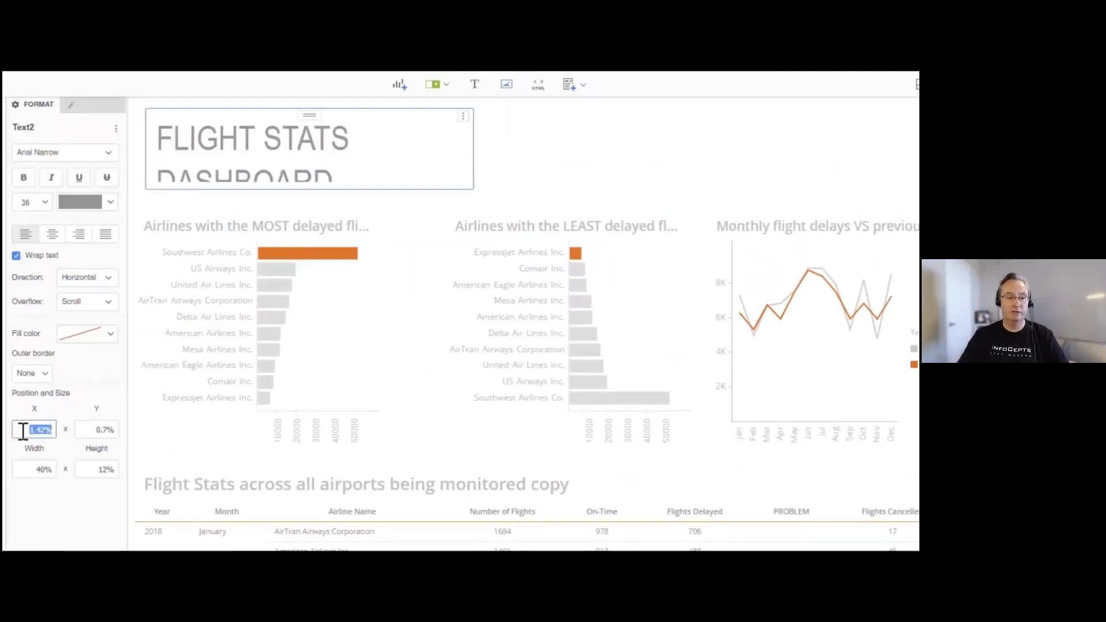
{"action": "type", "text": "0"}
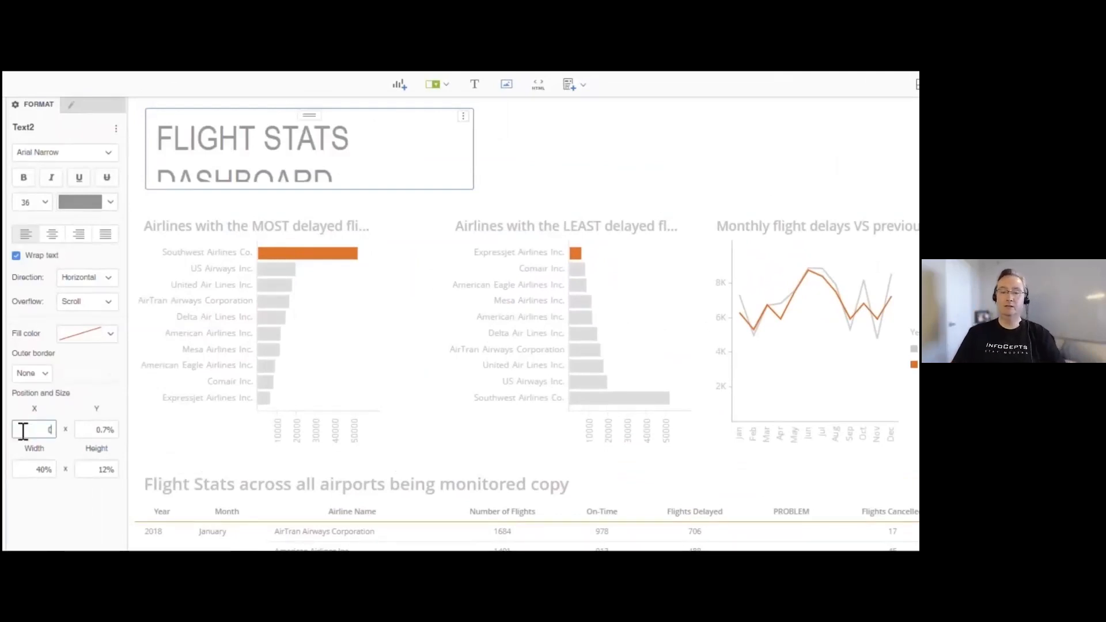
{"action": "key", "text": "Tab"}
{"action": "type", "text": "0"}
{"action": "key", "text": "Tab"}
{"action": "type", "text": "1"}
{"action": "key", "text": "Tab"}
{"action": "type", "text": "12.2"}
{"action": "key", "text": "Return"}
{"action": "left_click", "coordinate": [627, 112]}
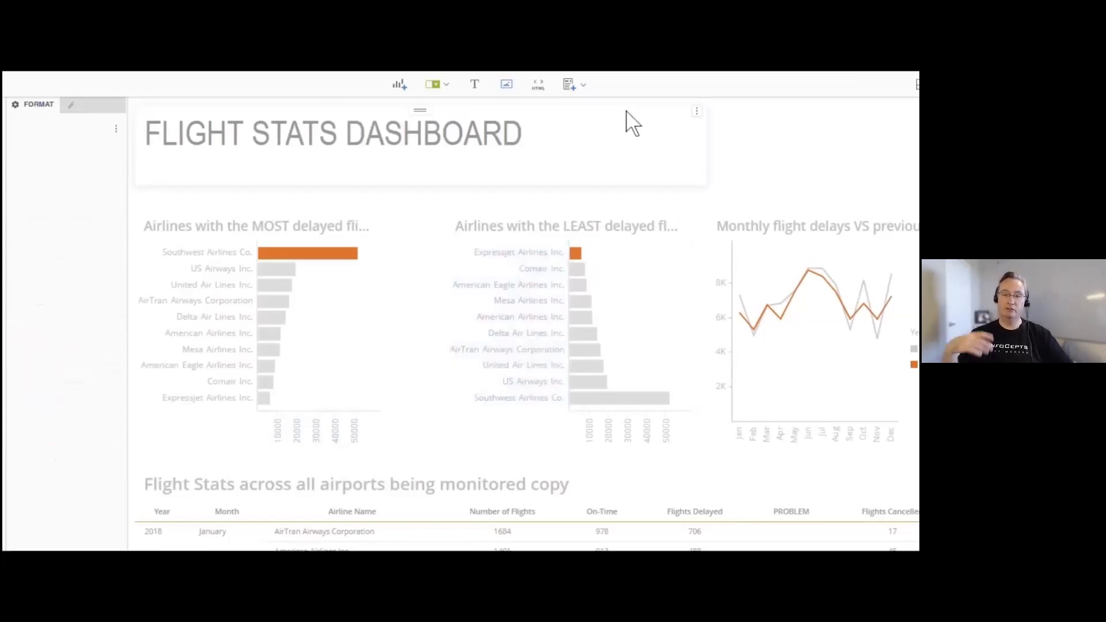
- Insert the airplane JPG from the Downloads folder and place it beside the dashboard title, above the line chart
{"action": "left_click", "coordinate": [506, 84]}
{"action": "left_click", "coordinate": [599, 288]}
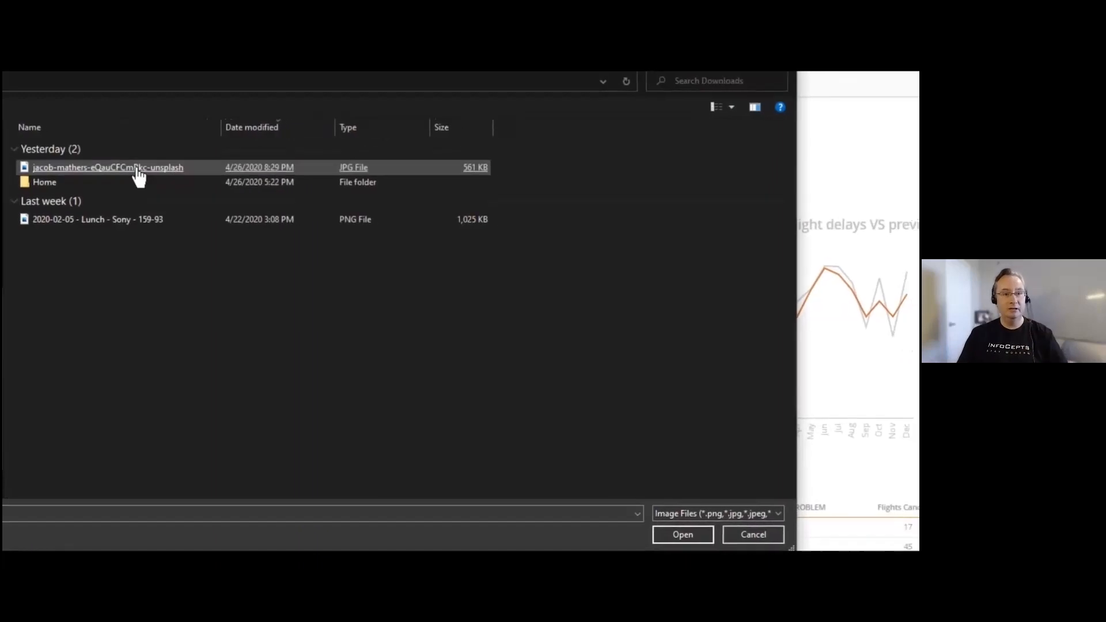
{"action": "double_click", "coordinate": [136, 169]}
{"action": "left_click_drag", "start_coordinate": [474, 267], "coordinate": [699, 118]}
- Set the airplane image's X position to 77%, Y to 0% and width to 14%
{"action": "double_click", "coordinate": [42, 367]}
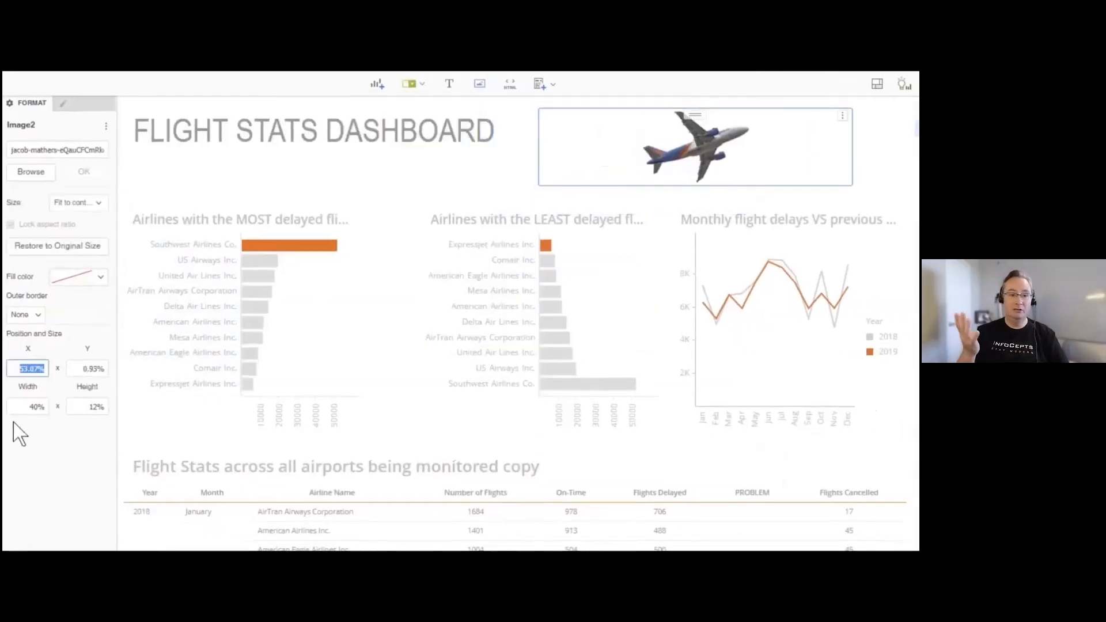
{"action": "type", "text": "77"}
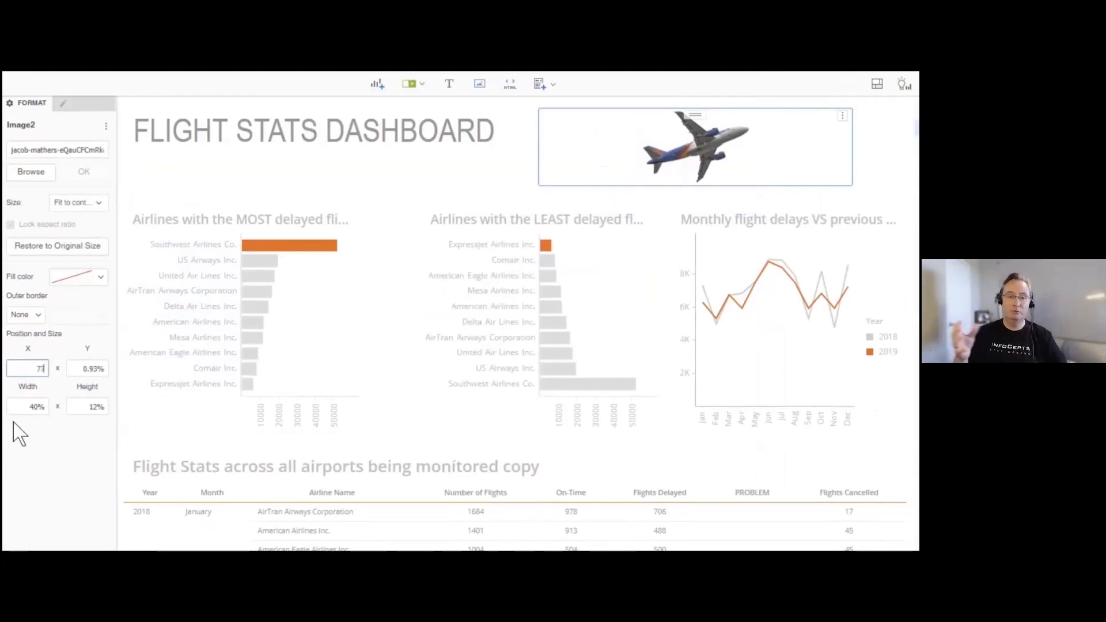
{"action": "key", "text": "Tab"}
{"action": "type", "text": "0"}
{"action": "key", "text": "Tab"}
{"action": "type", "text": "14"}
{"action": "key", "text": "Tab"}
- Center the FLIGHT STATS DASHBOARD title within its text box
{"action": "left_click", "coordinate": [387, 155]}
{"action": "left_click", "coordinate": [55, 224]}
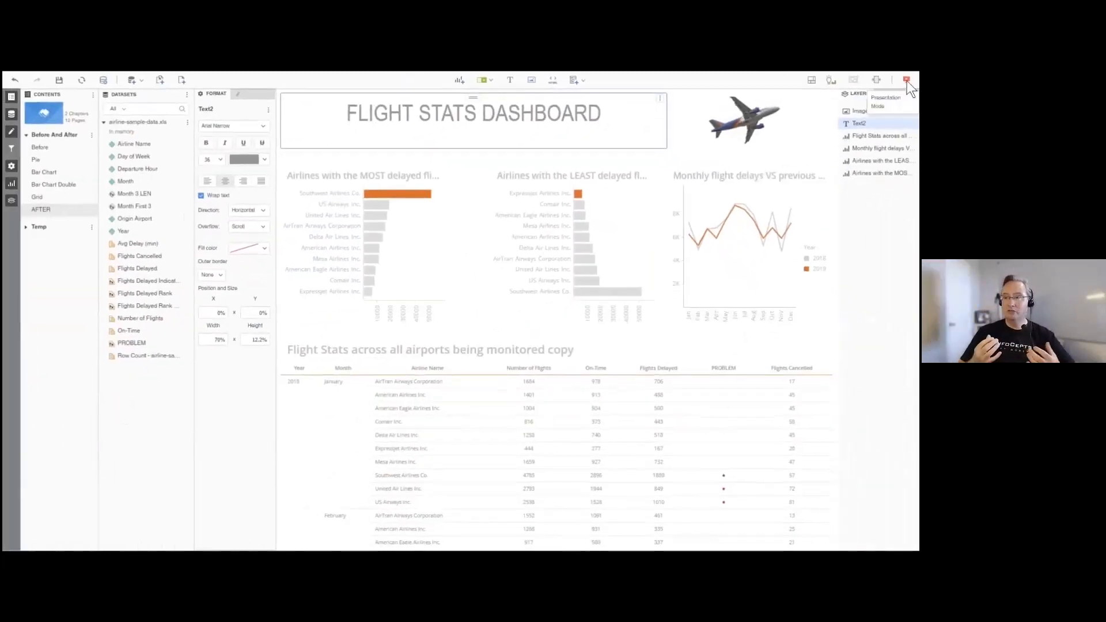
- View the finished AFTER page in presentation mode and compare it with the original Before page
{"action": "left_click", "coordinate": [906, 81]}
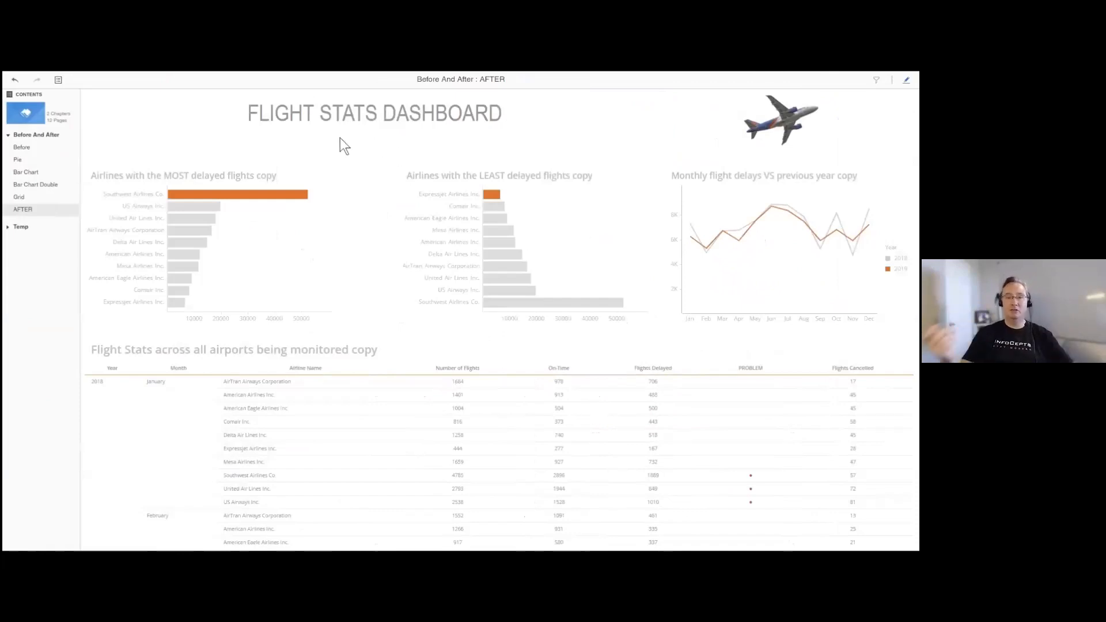
{"action": "mouse_move", "coordinate": [303, 195]}
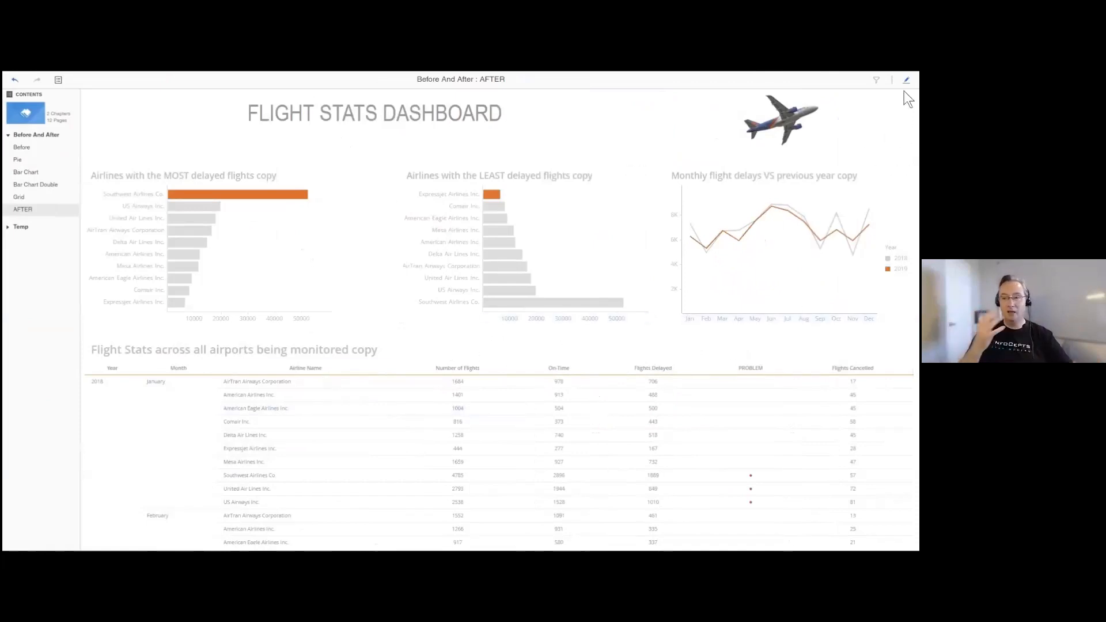
{"action": "left_click", "coordinate": [26, 147]}
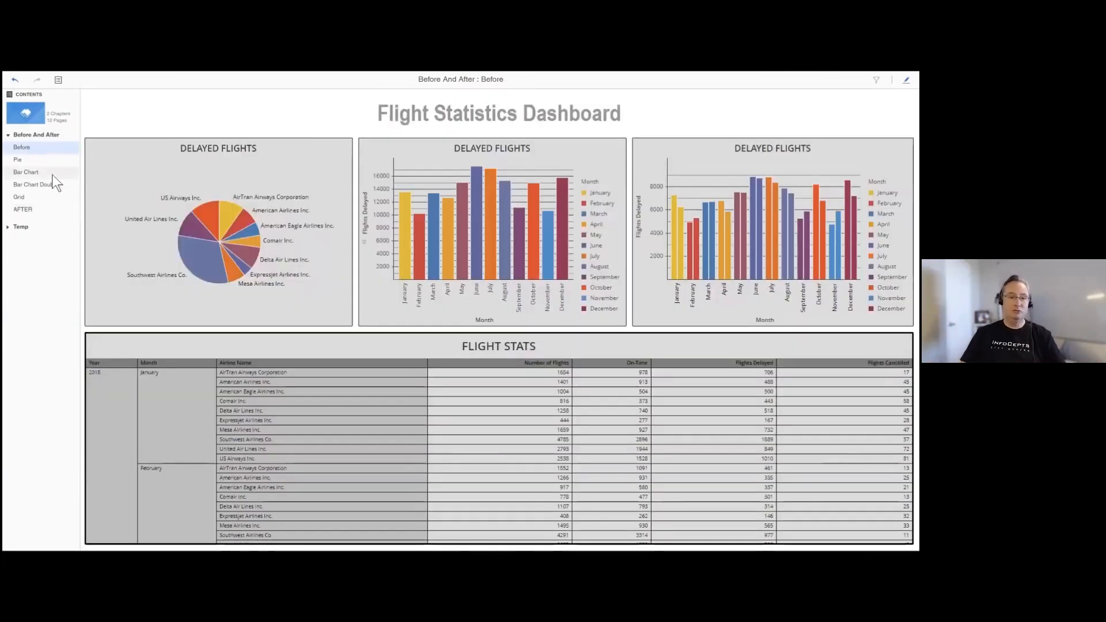
{"action": "left_click", "coordinate": [23, 209]}
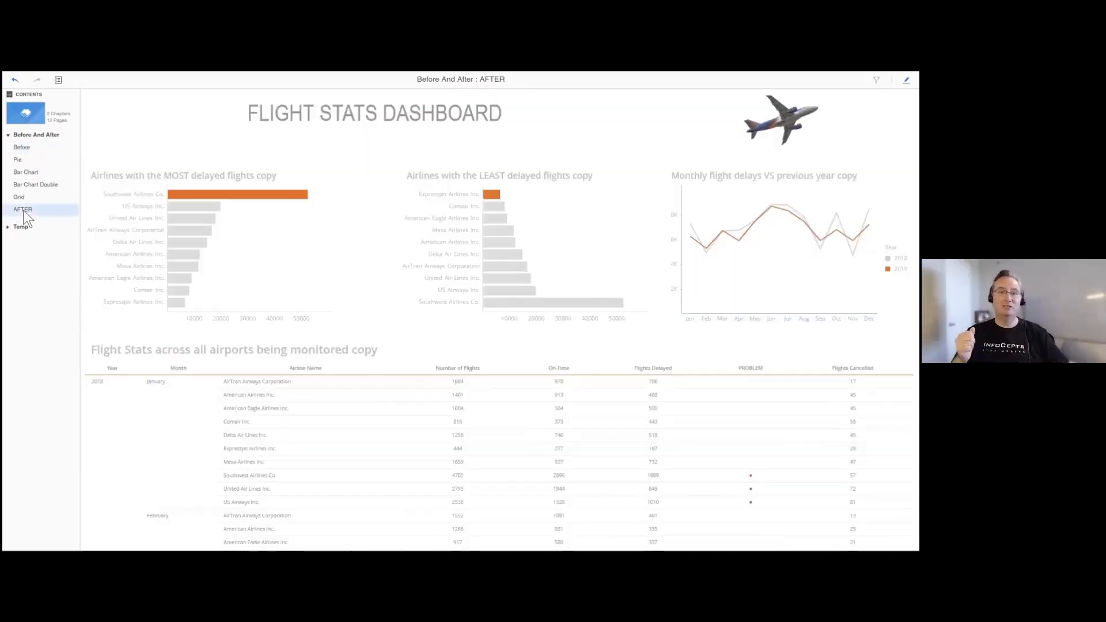